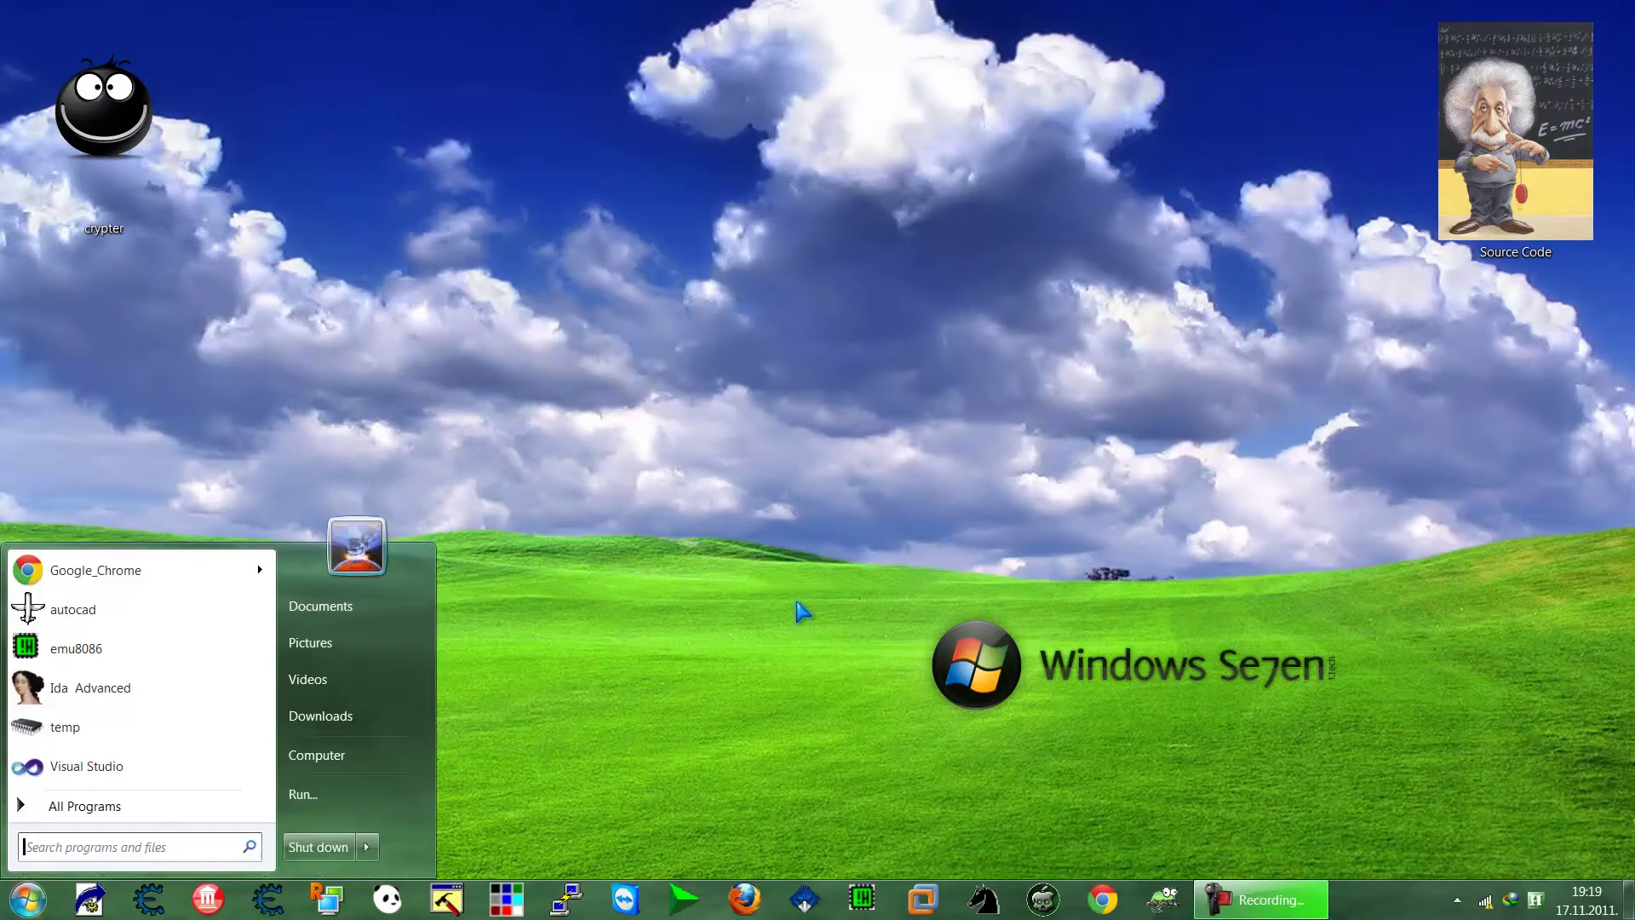
Step: Search the Start menu for 'radm' to find the Radmin program
text(radmin)
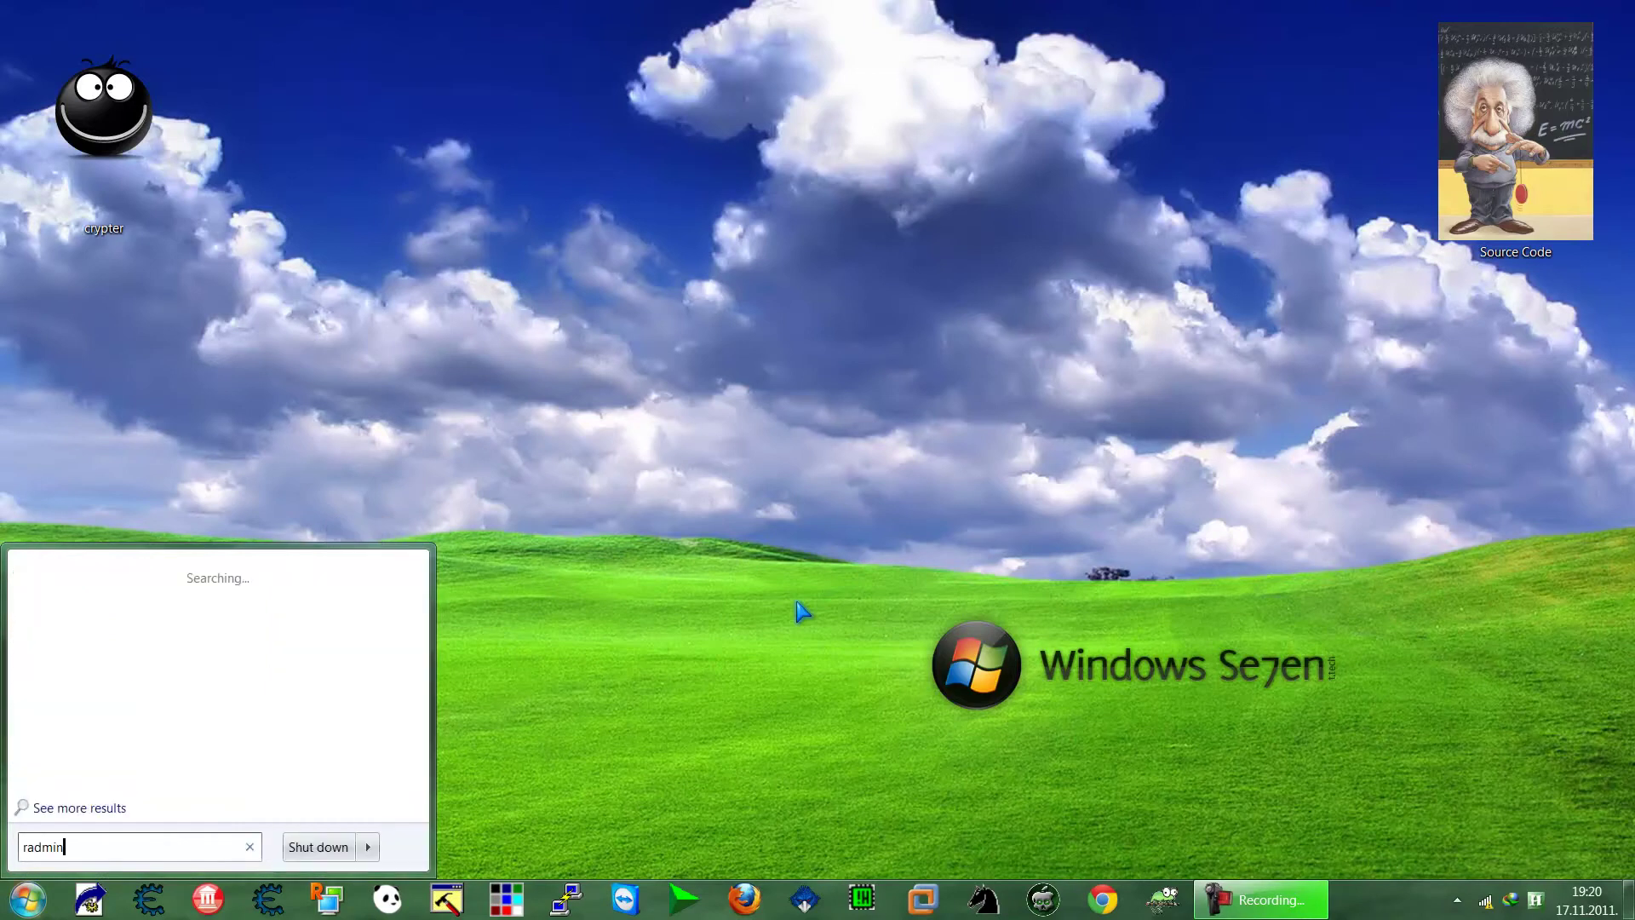
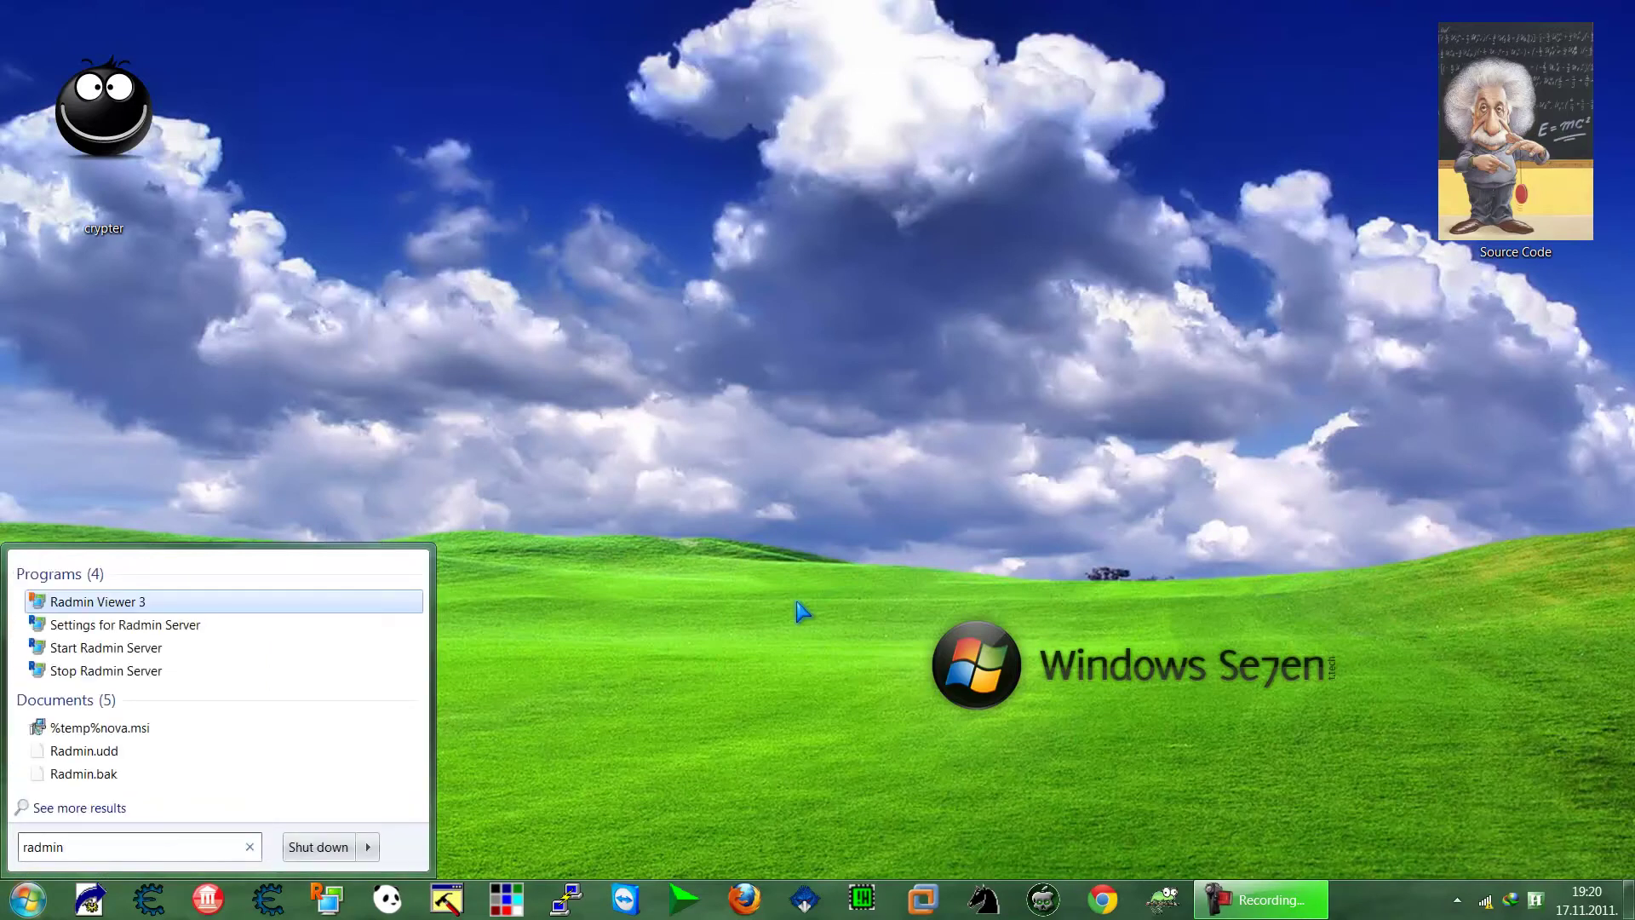
Step: Launch Radmin Viewer 3, then search 'radmin' again and start the Radmin Server service
key(Return)
key(super)
text(rad)
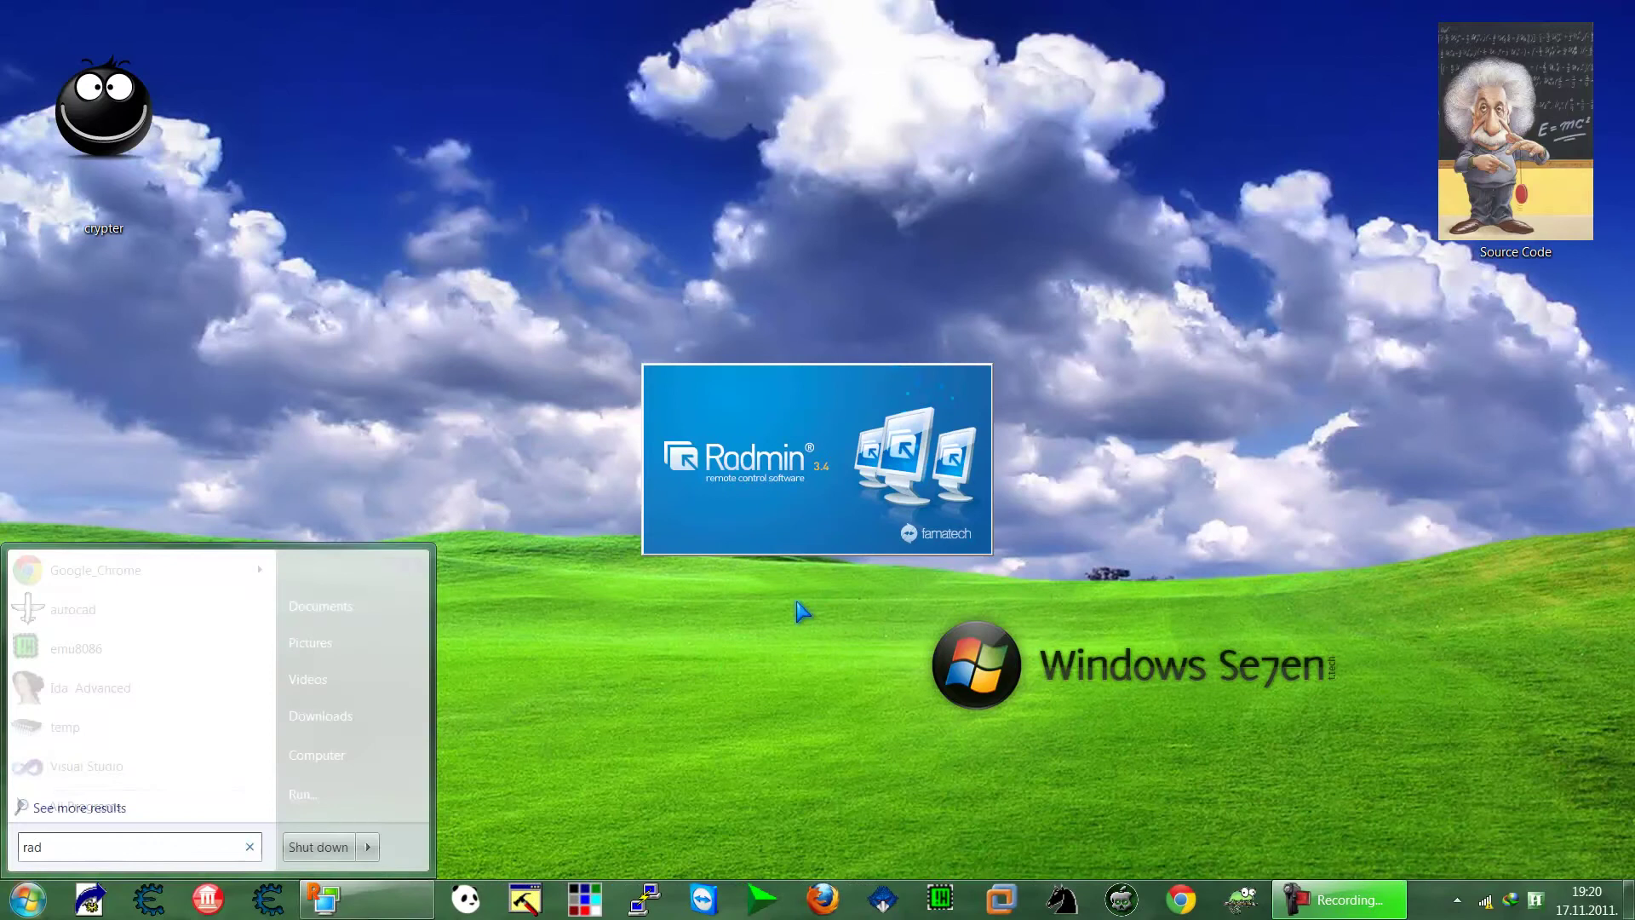
text(min)
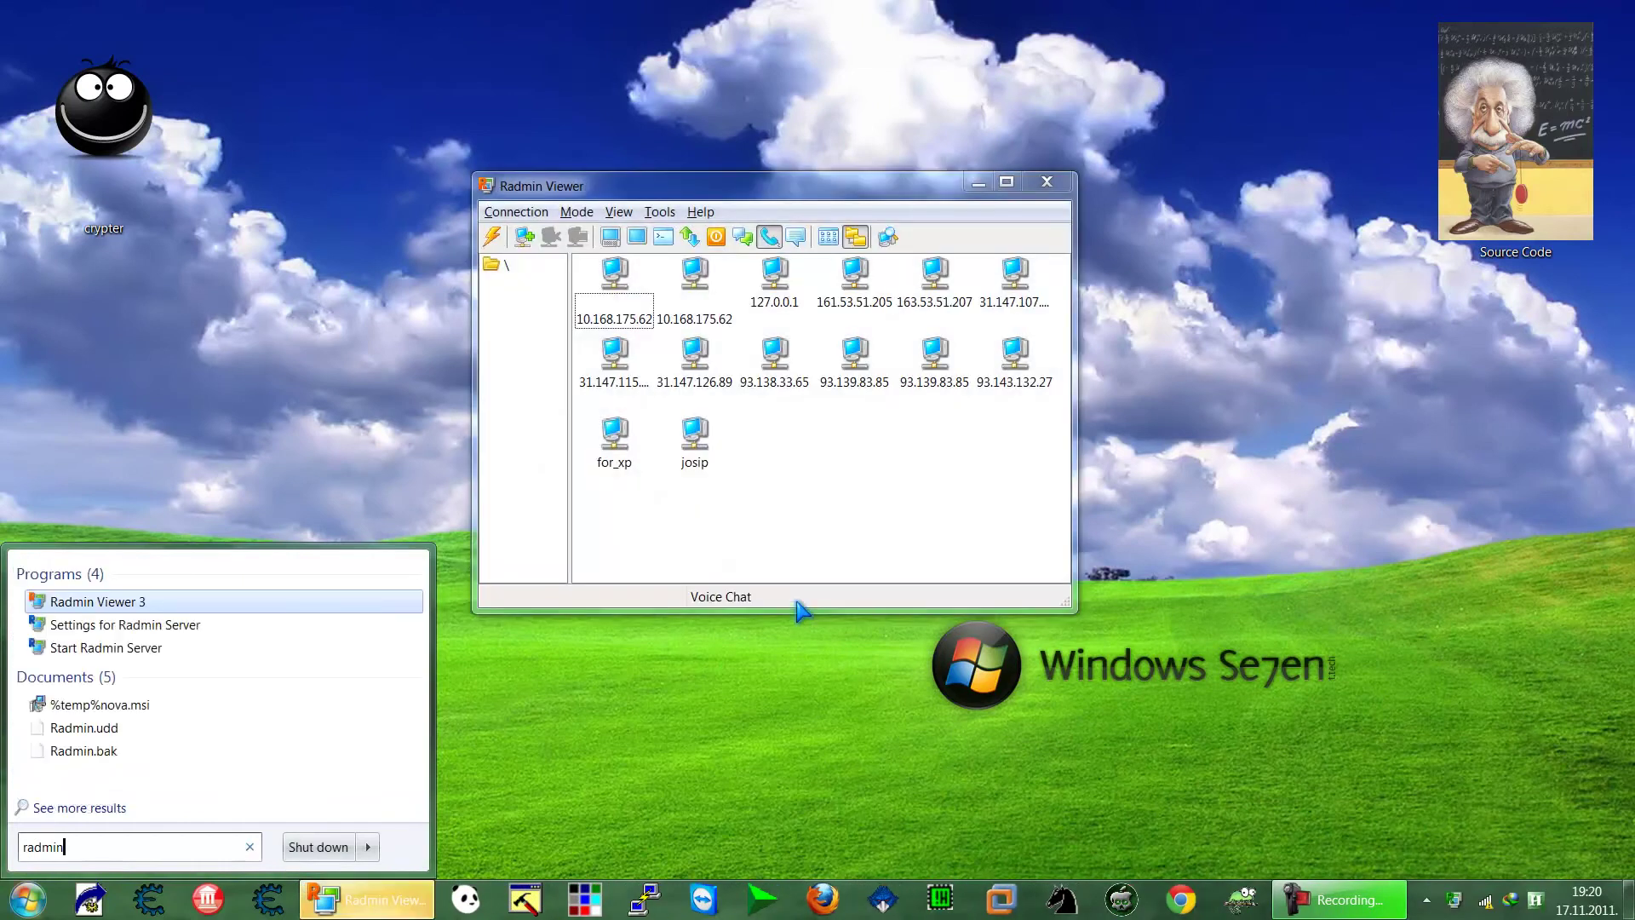
click(106, 652)
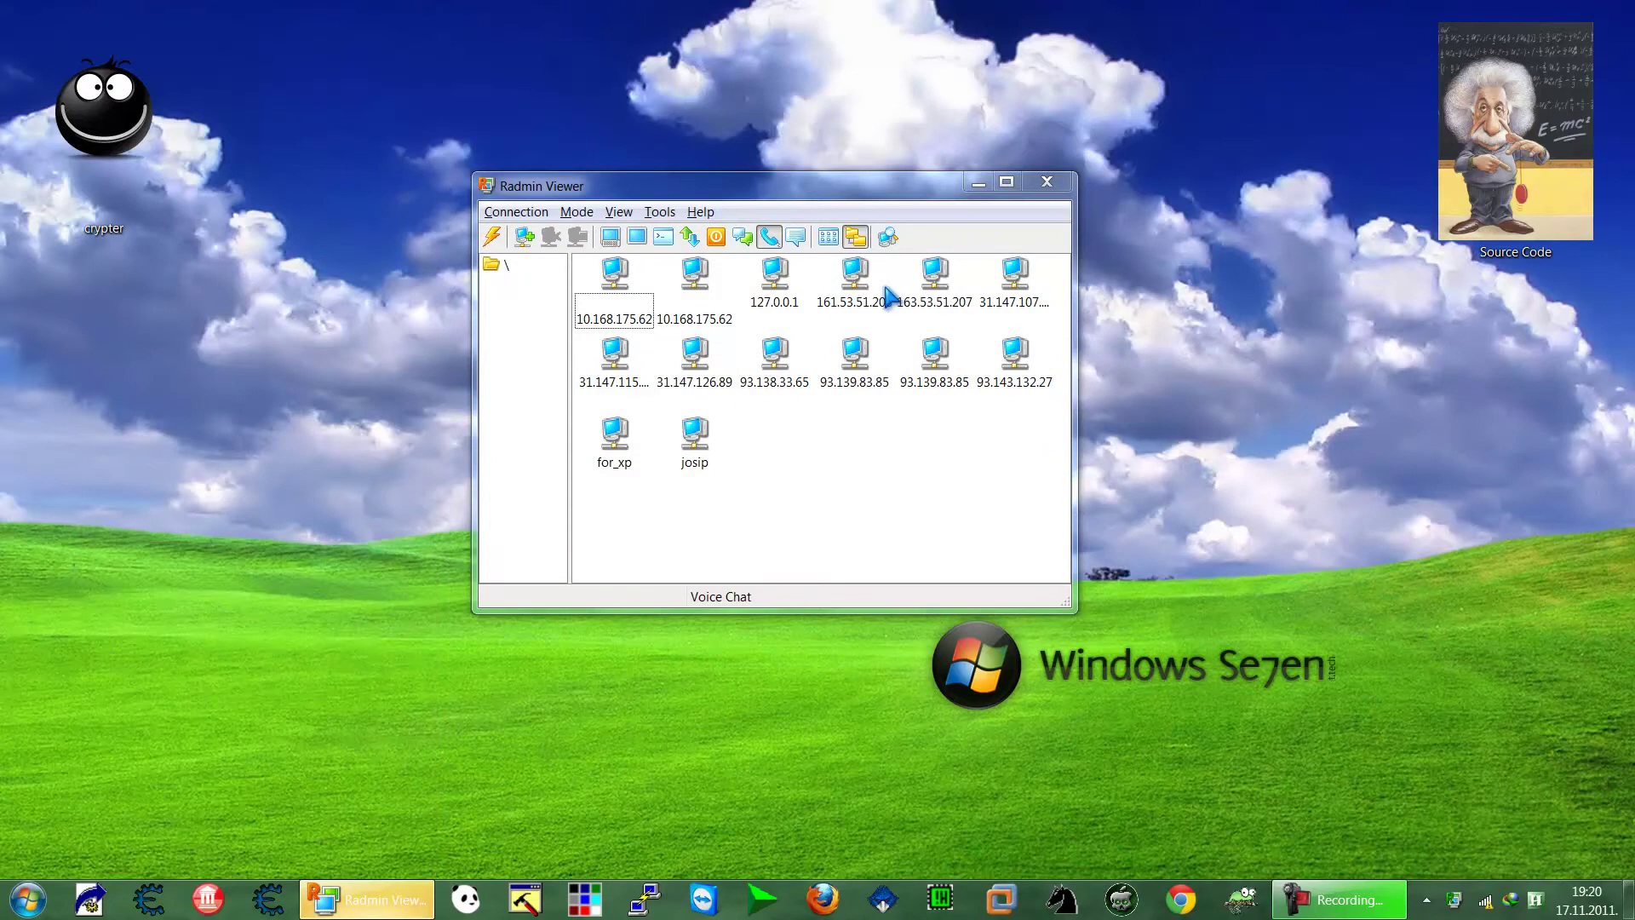
Step: Close the Radmin Viewer window and acknowledge the 'Service is already started' notice
click(1047, 181)
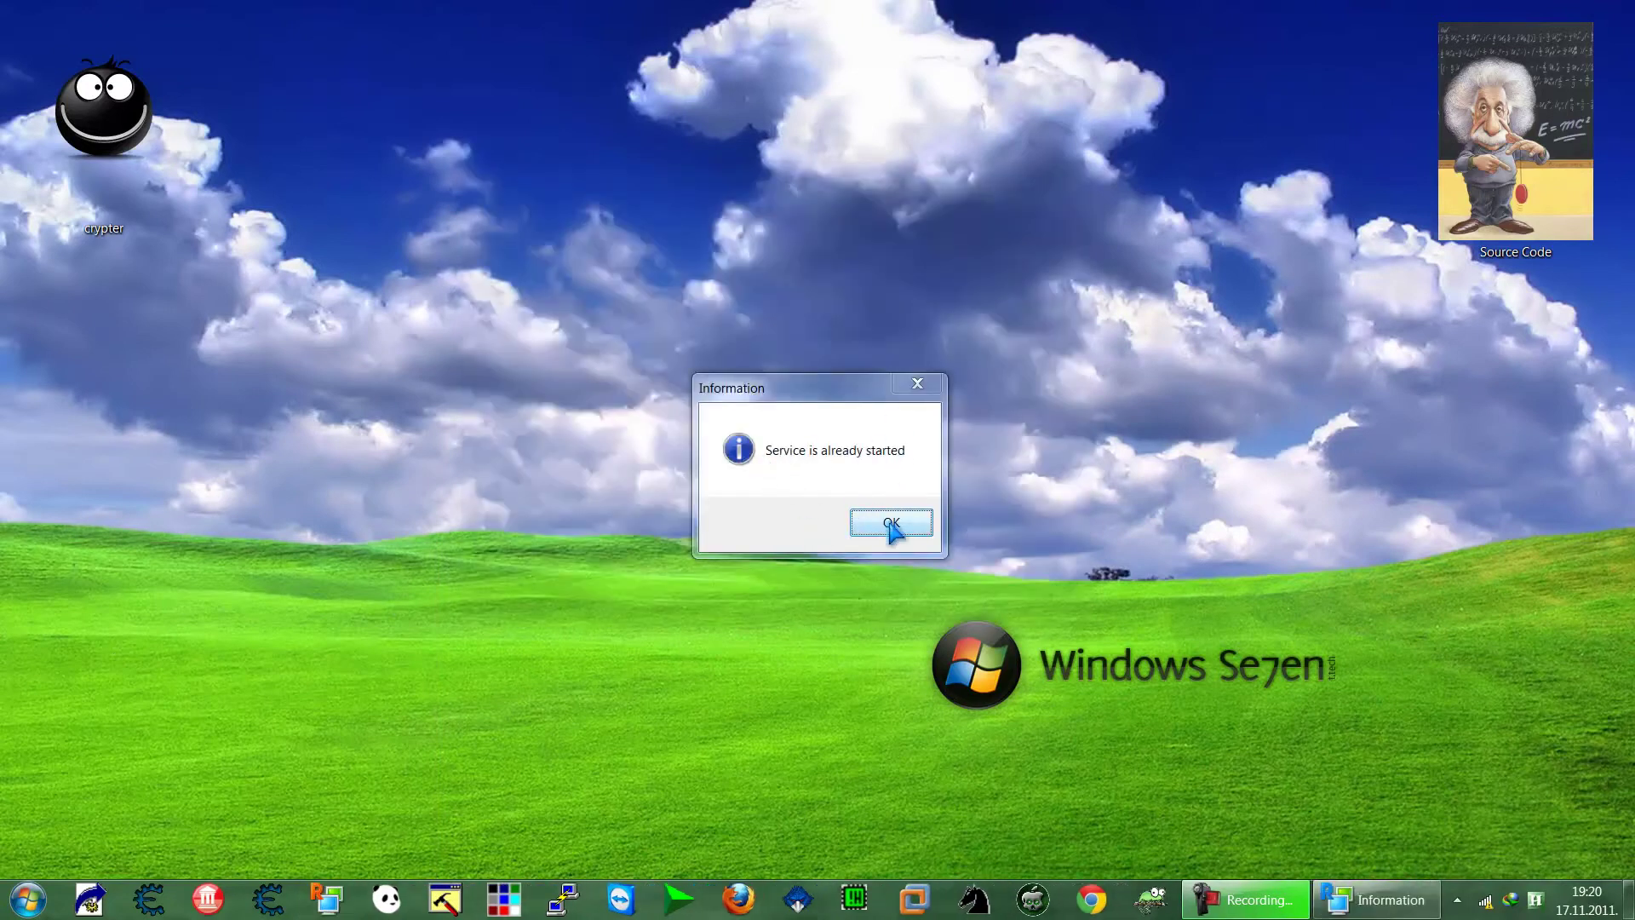
click(891, 523)
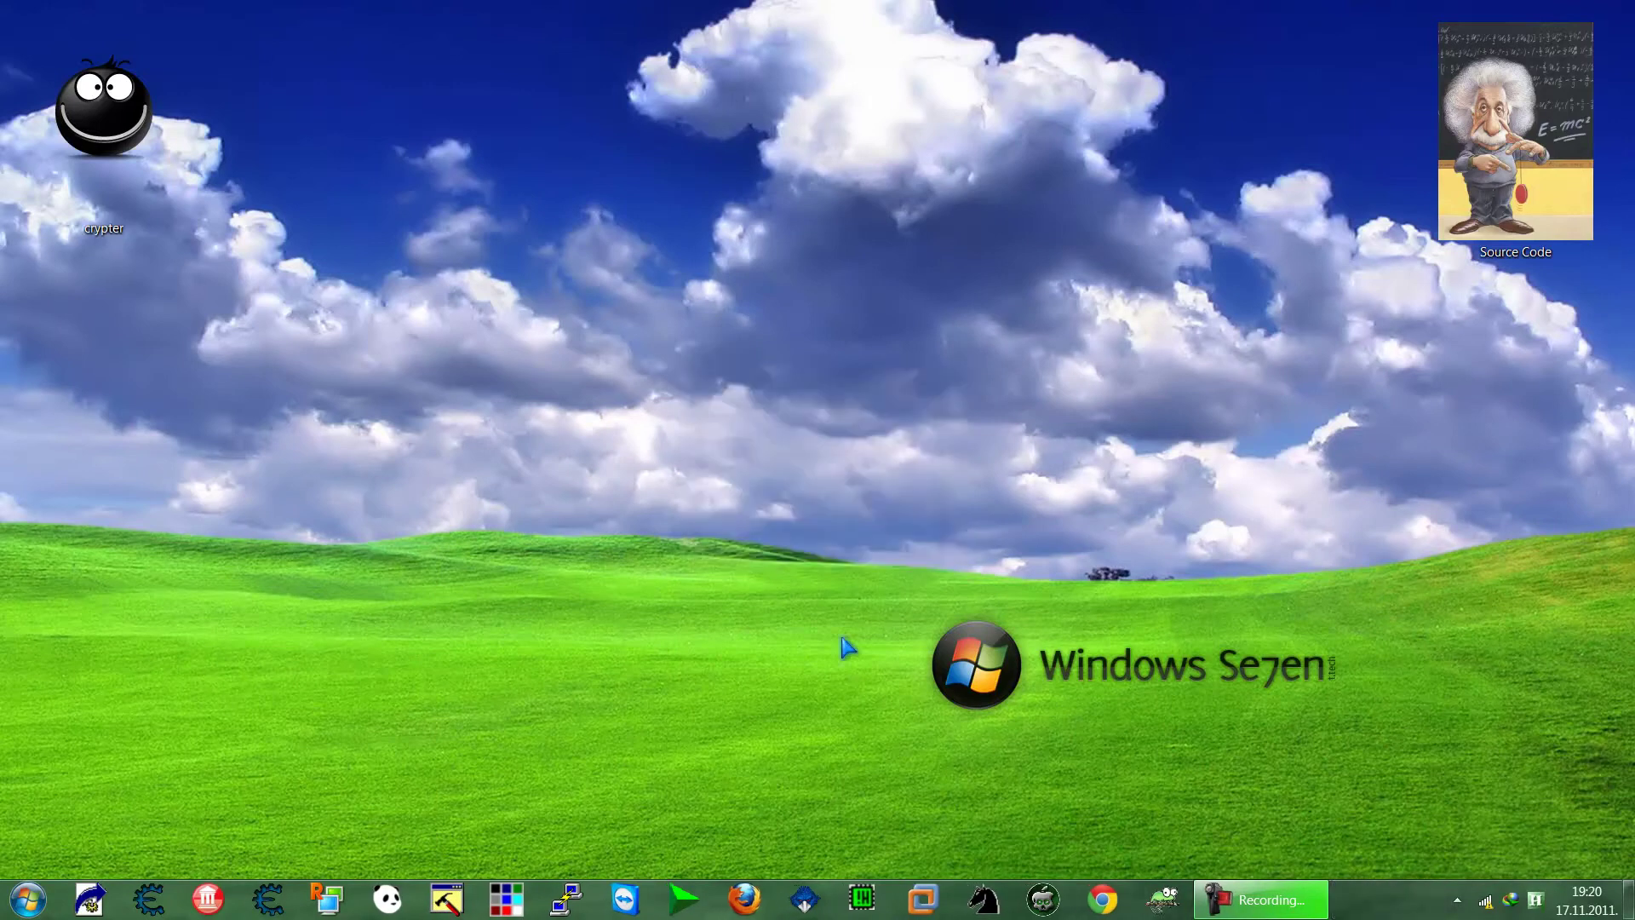
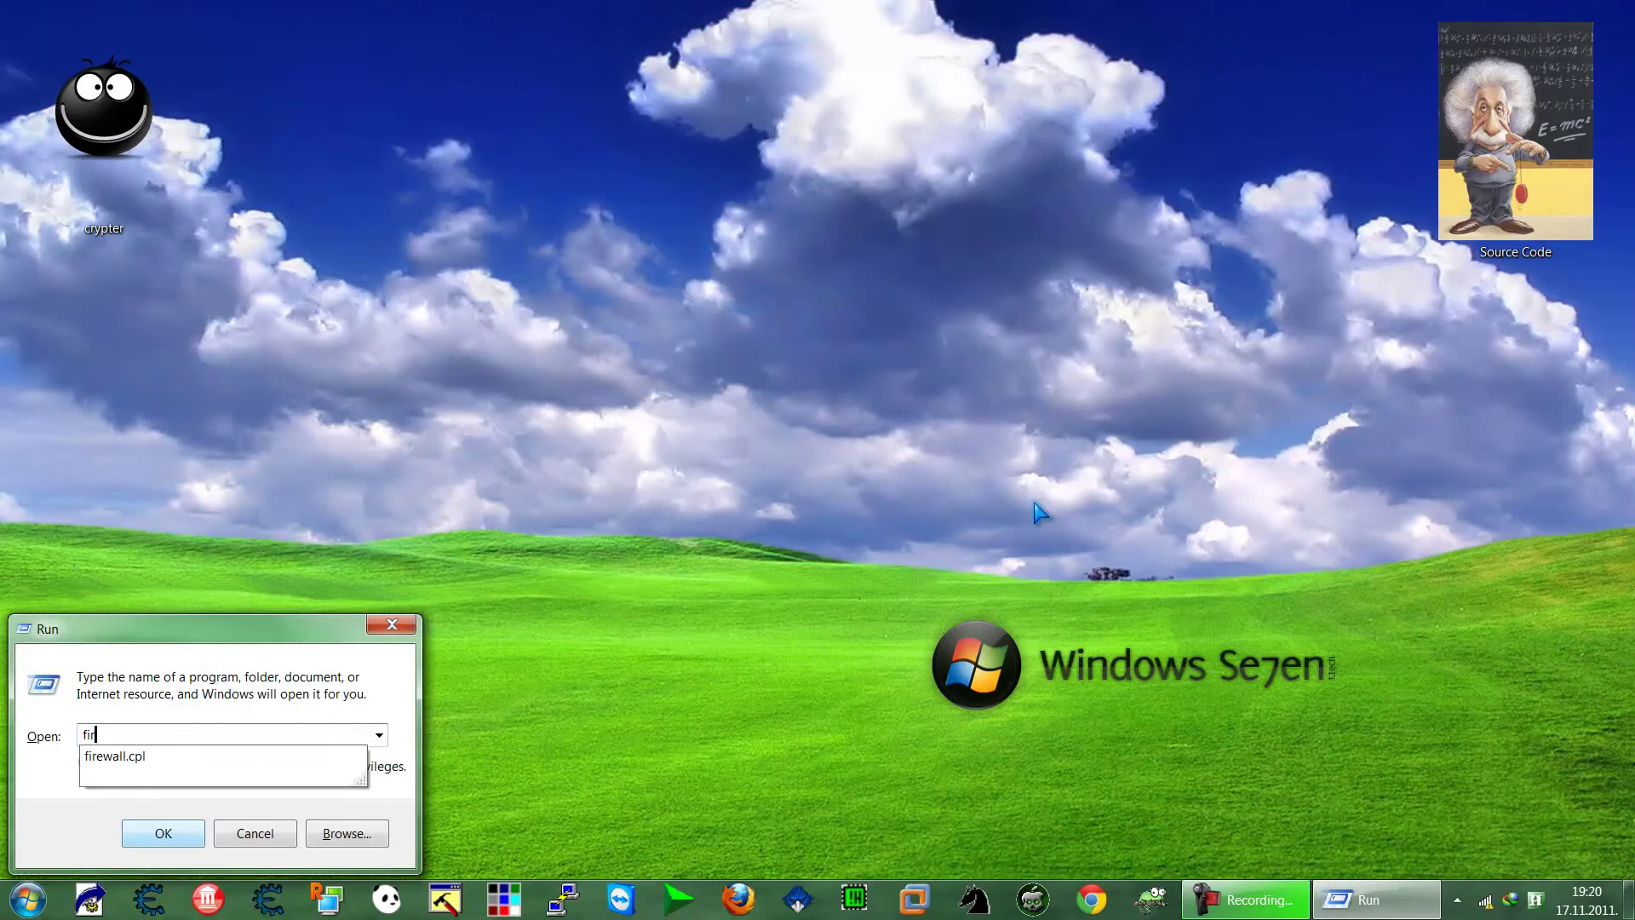
Step: Run firewall.cpl from the Run dialog to open the Windows Firewall control panel
key(Down)
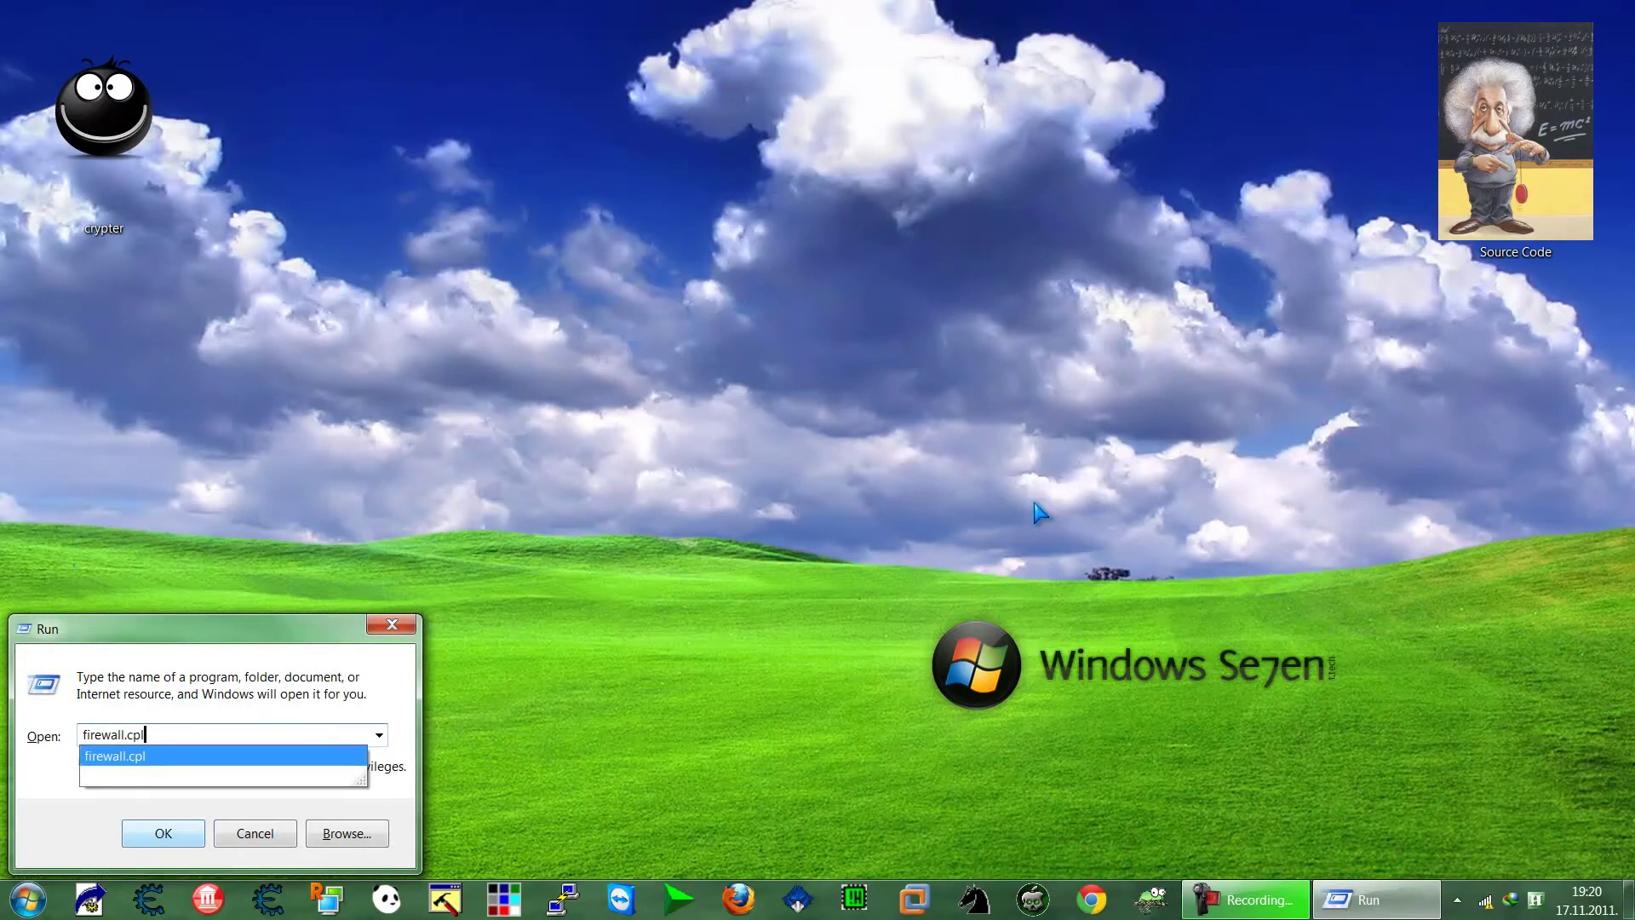
key(Return)
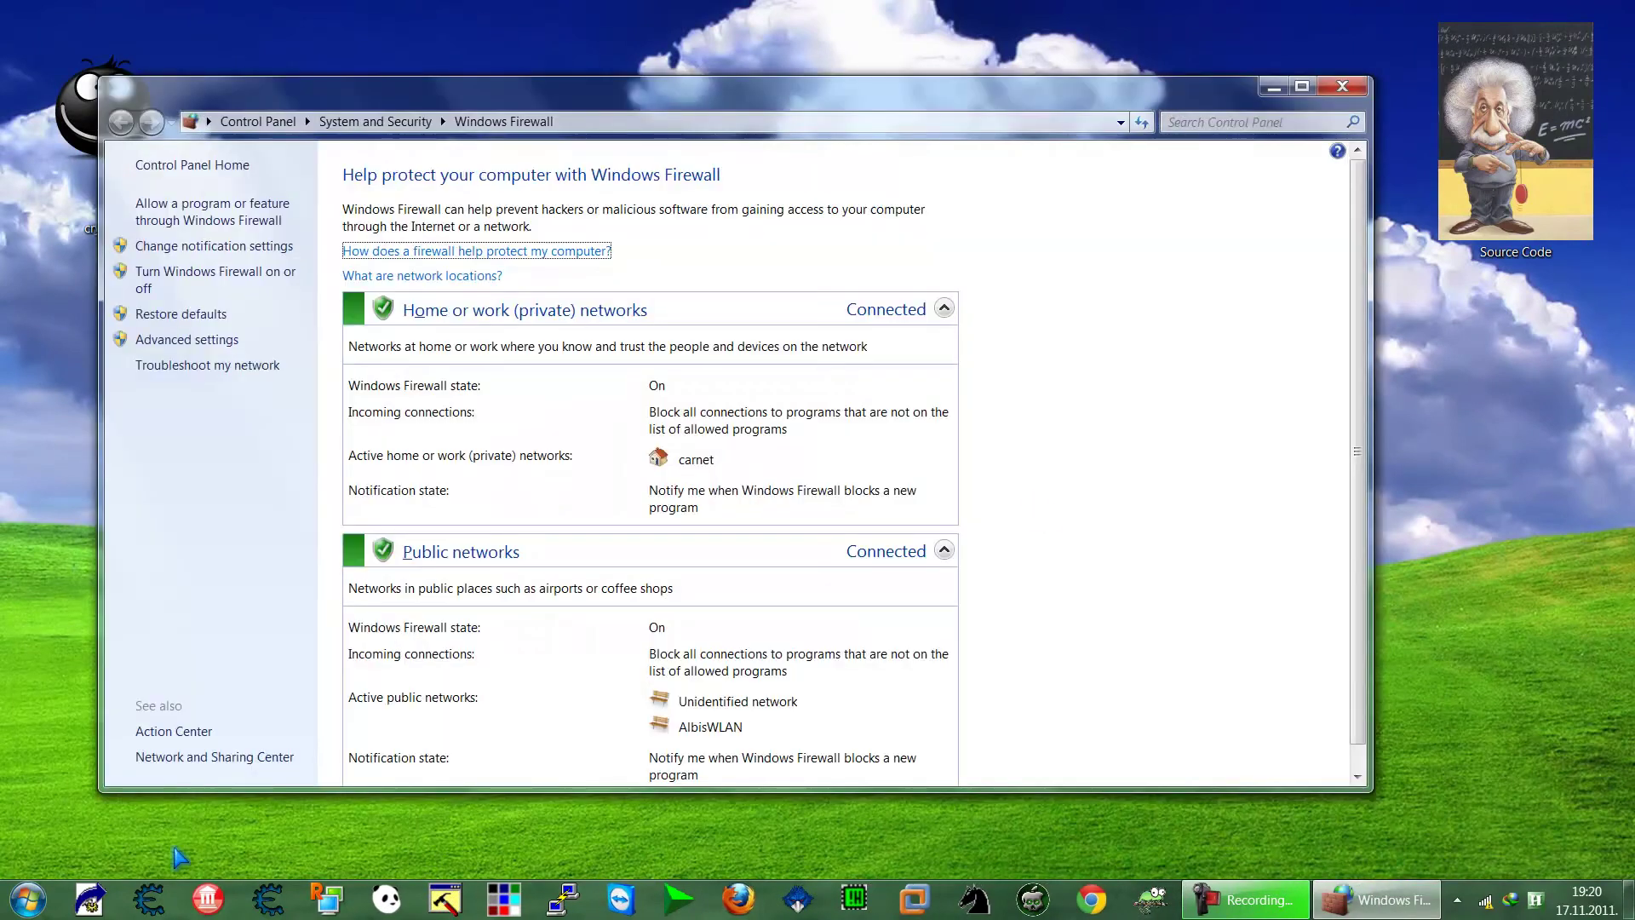
Step: Open Advanced settings and display the Inbound Rules list, selecting its first rule
click(166, 343)
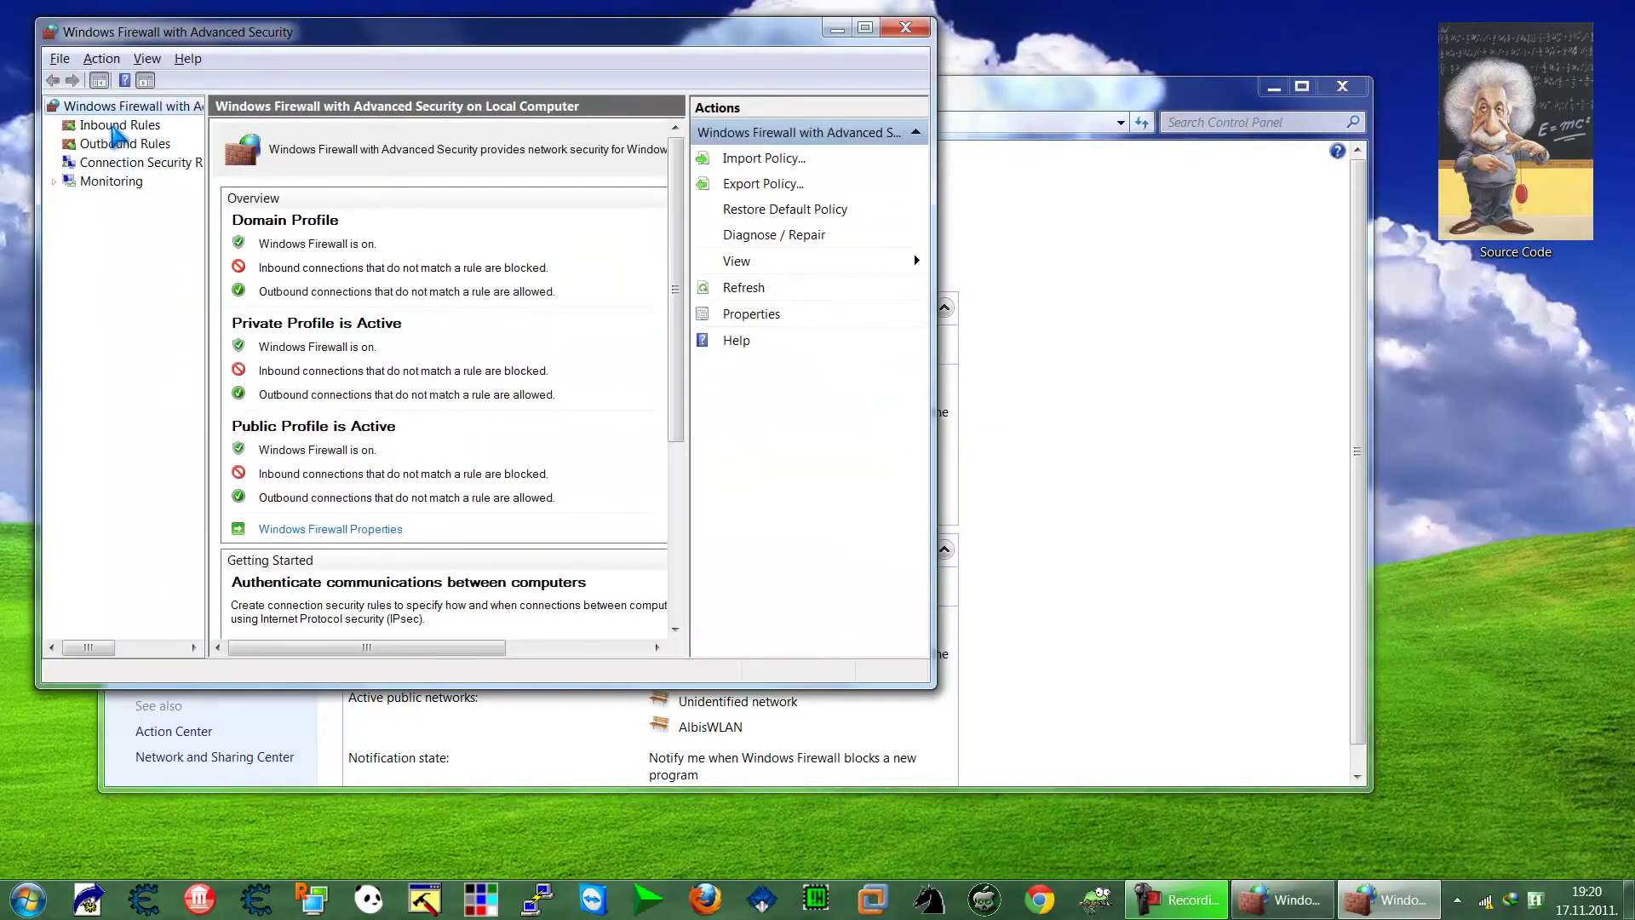
click(115, 128)
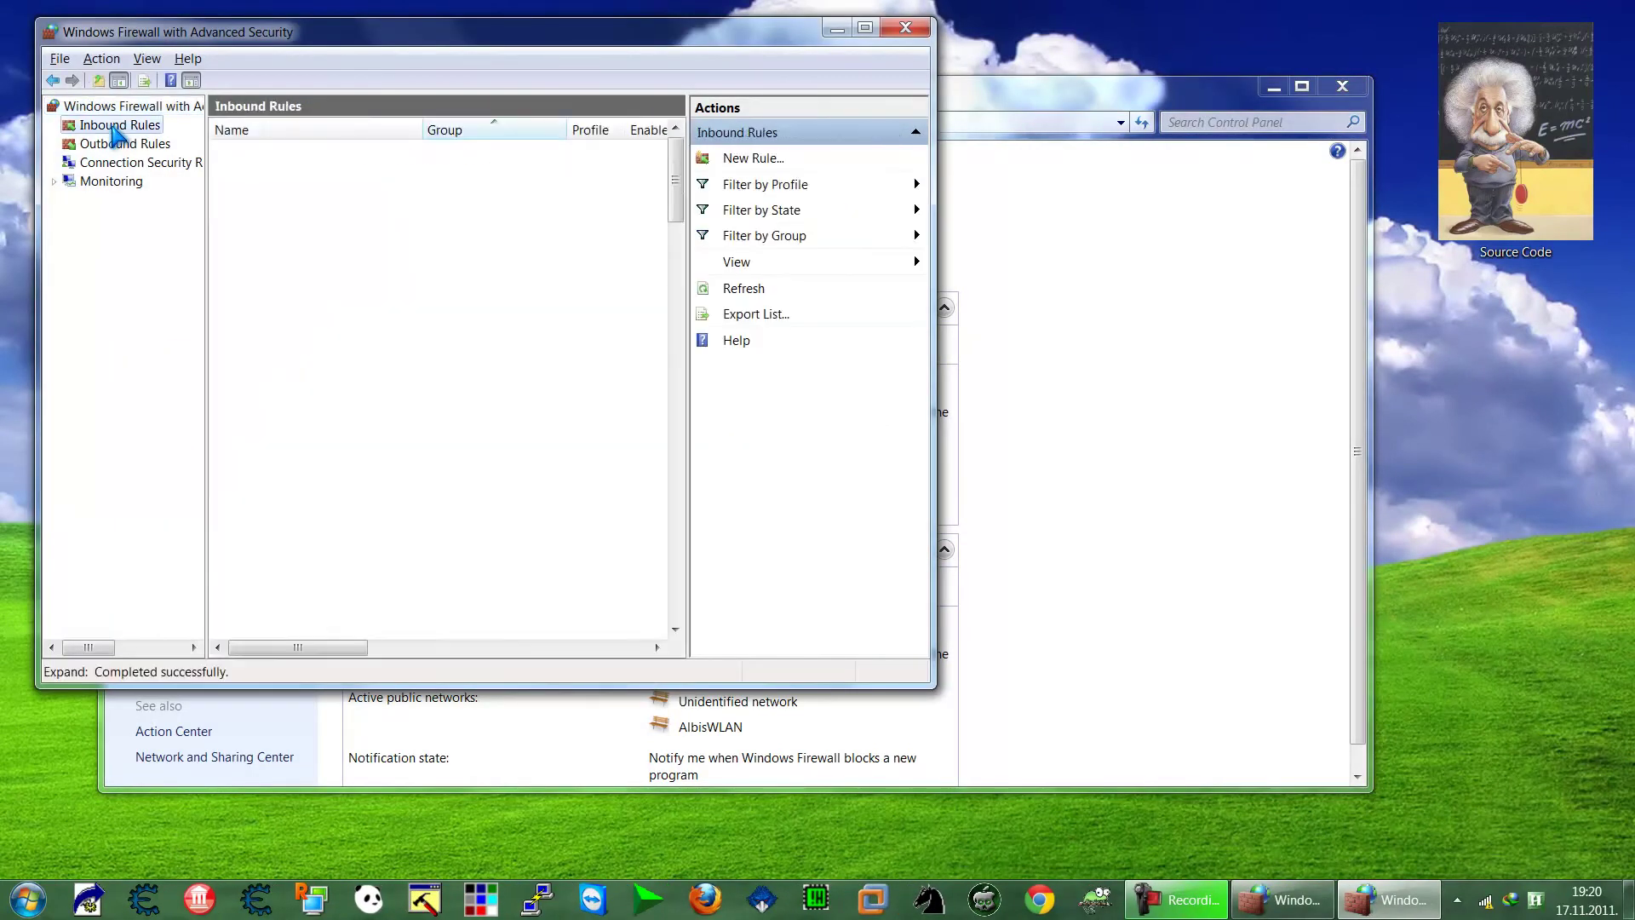
click(321, 214)
key(r)
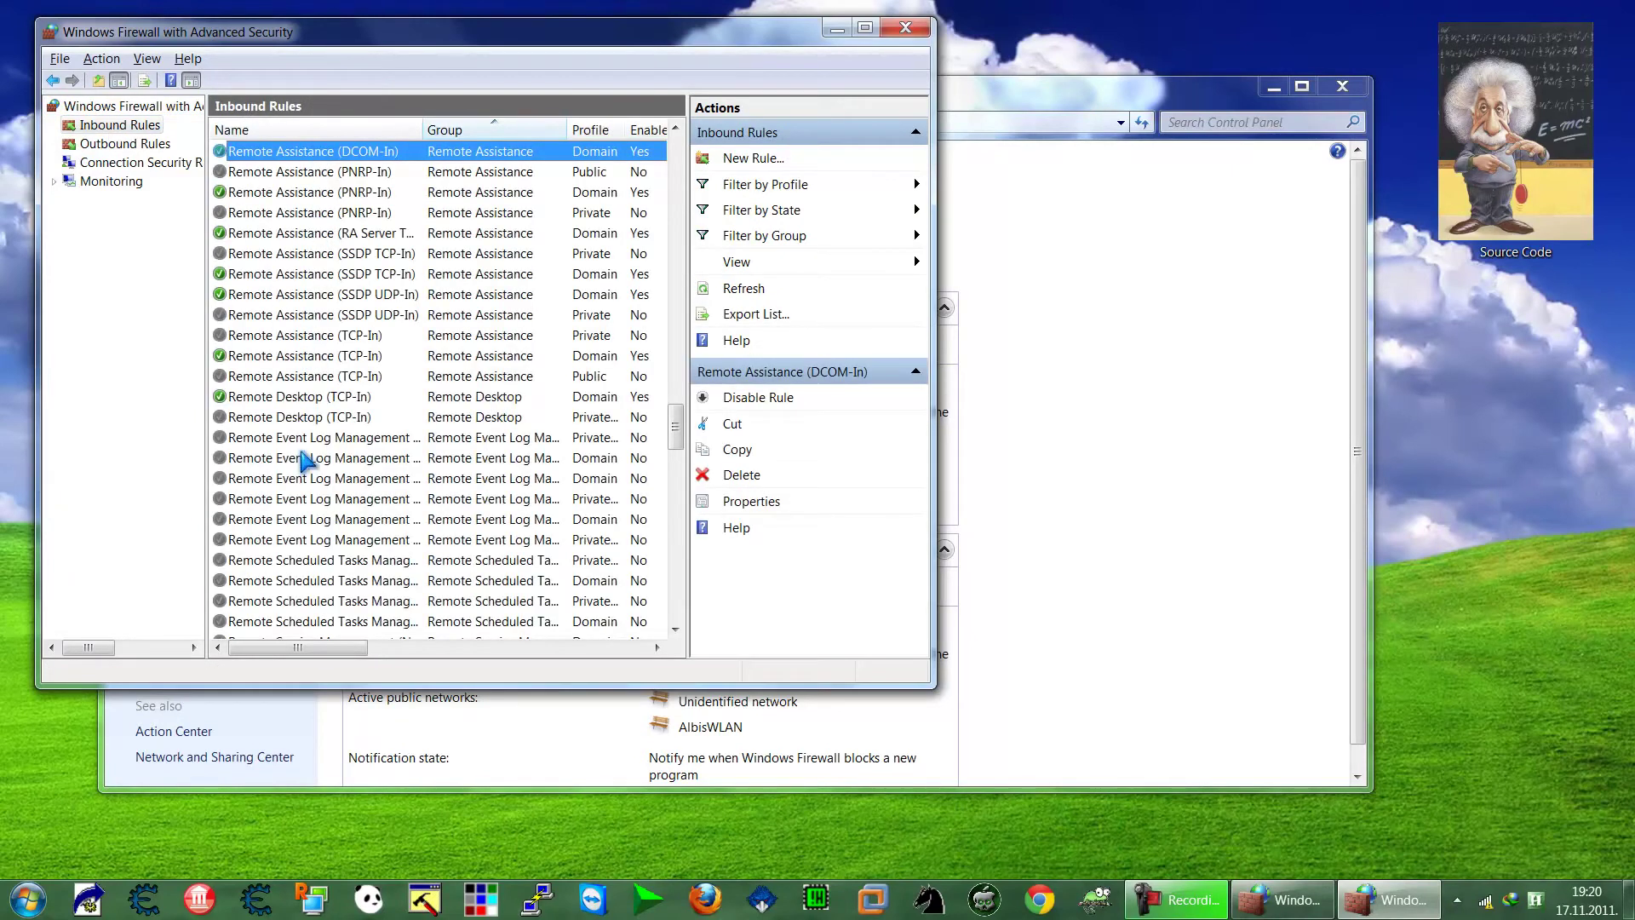
Step: Start a new Program inbound rule using C:\Windows\SysWOW64\rserver30\rserver3.exe as the program
click(751, 160)
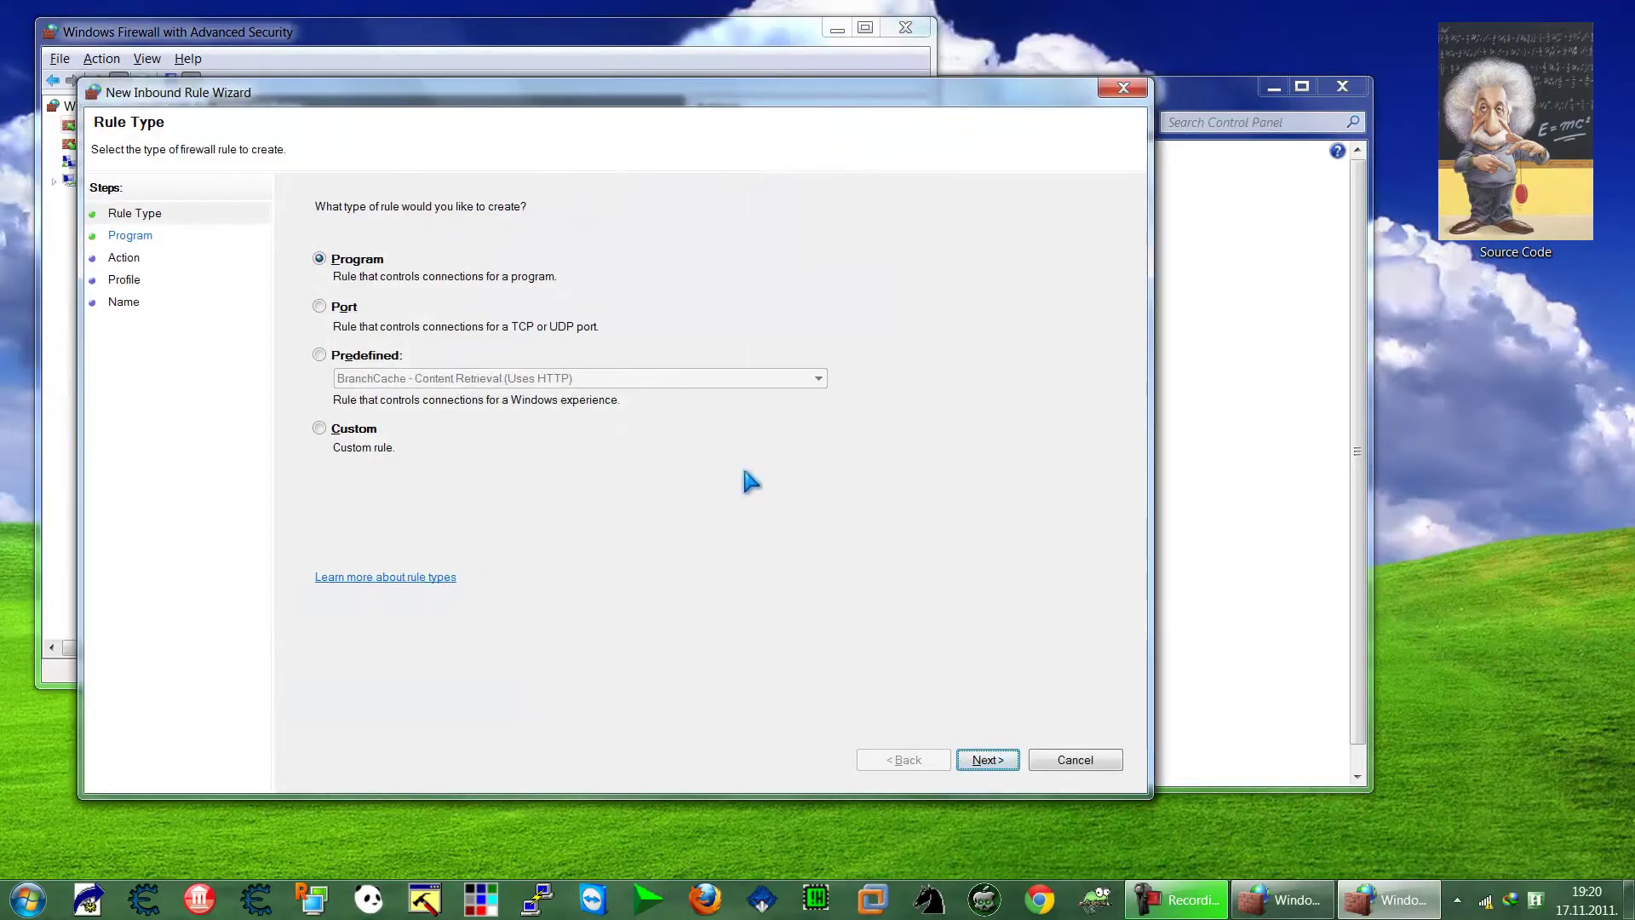
click(1010, 760)
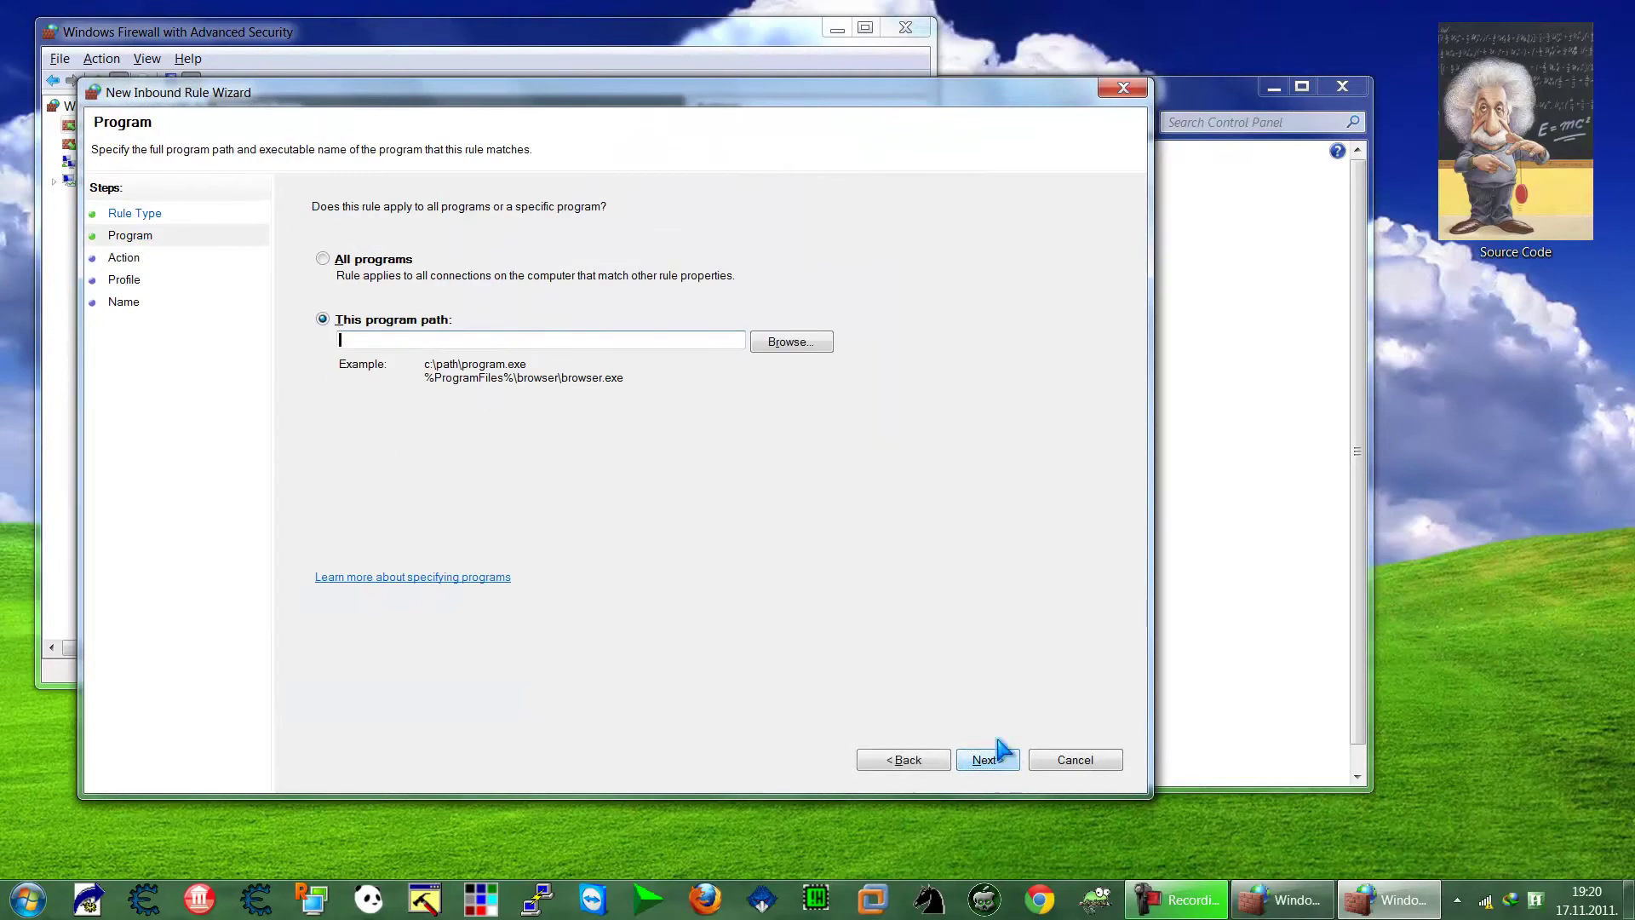
click(807, 345)
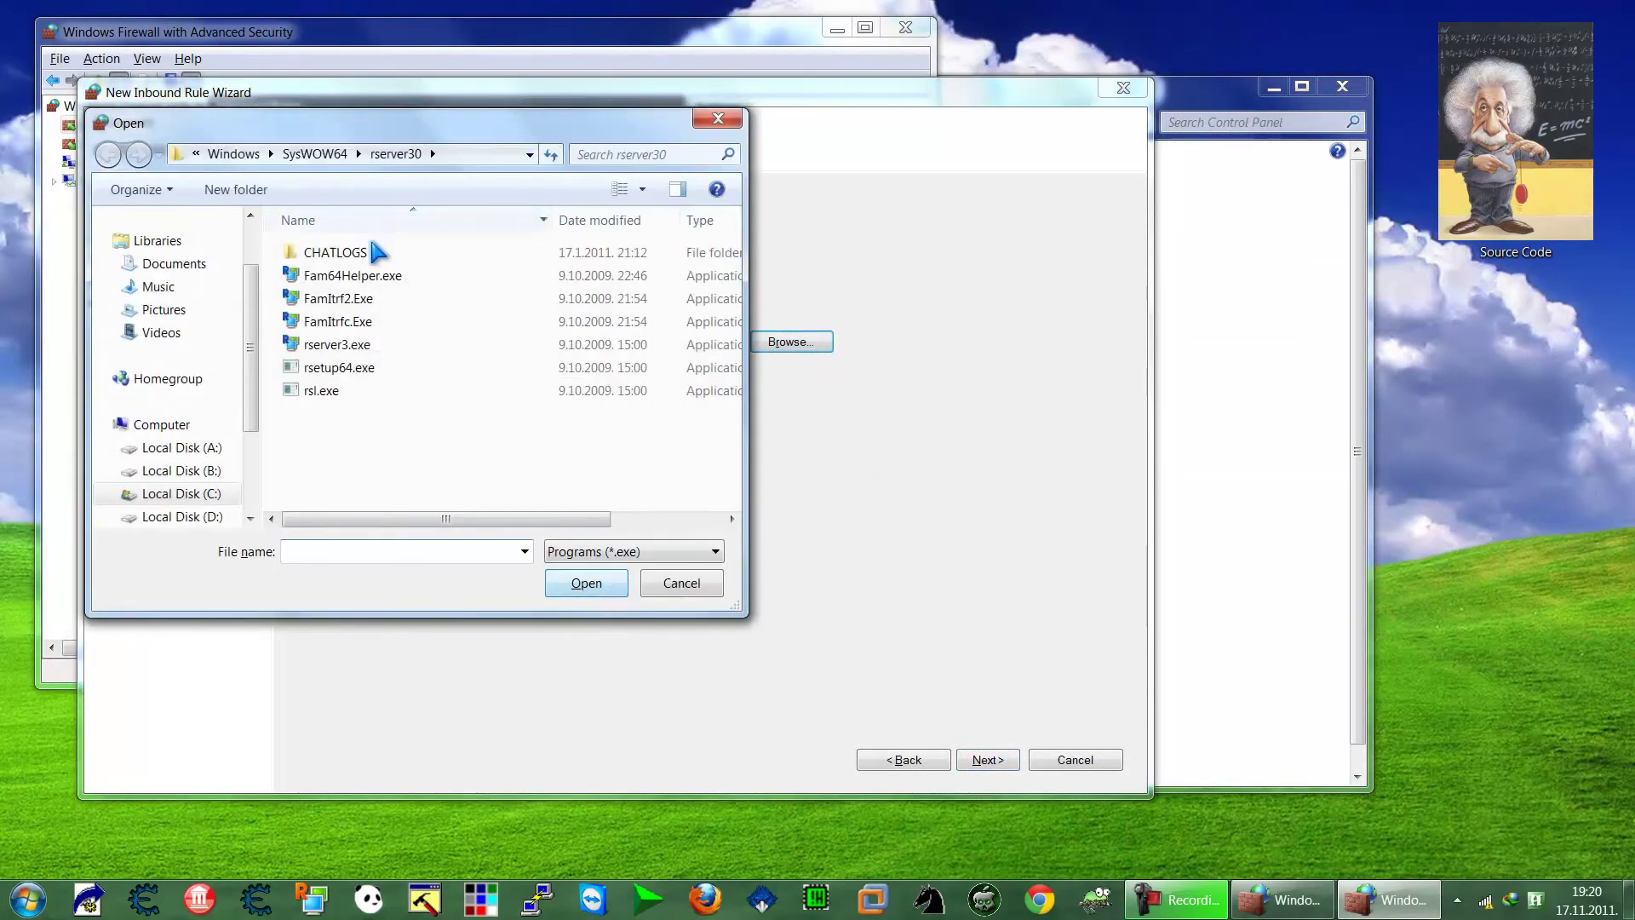
click(473, 154)
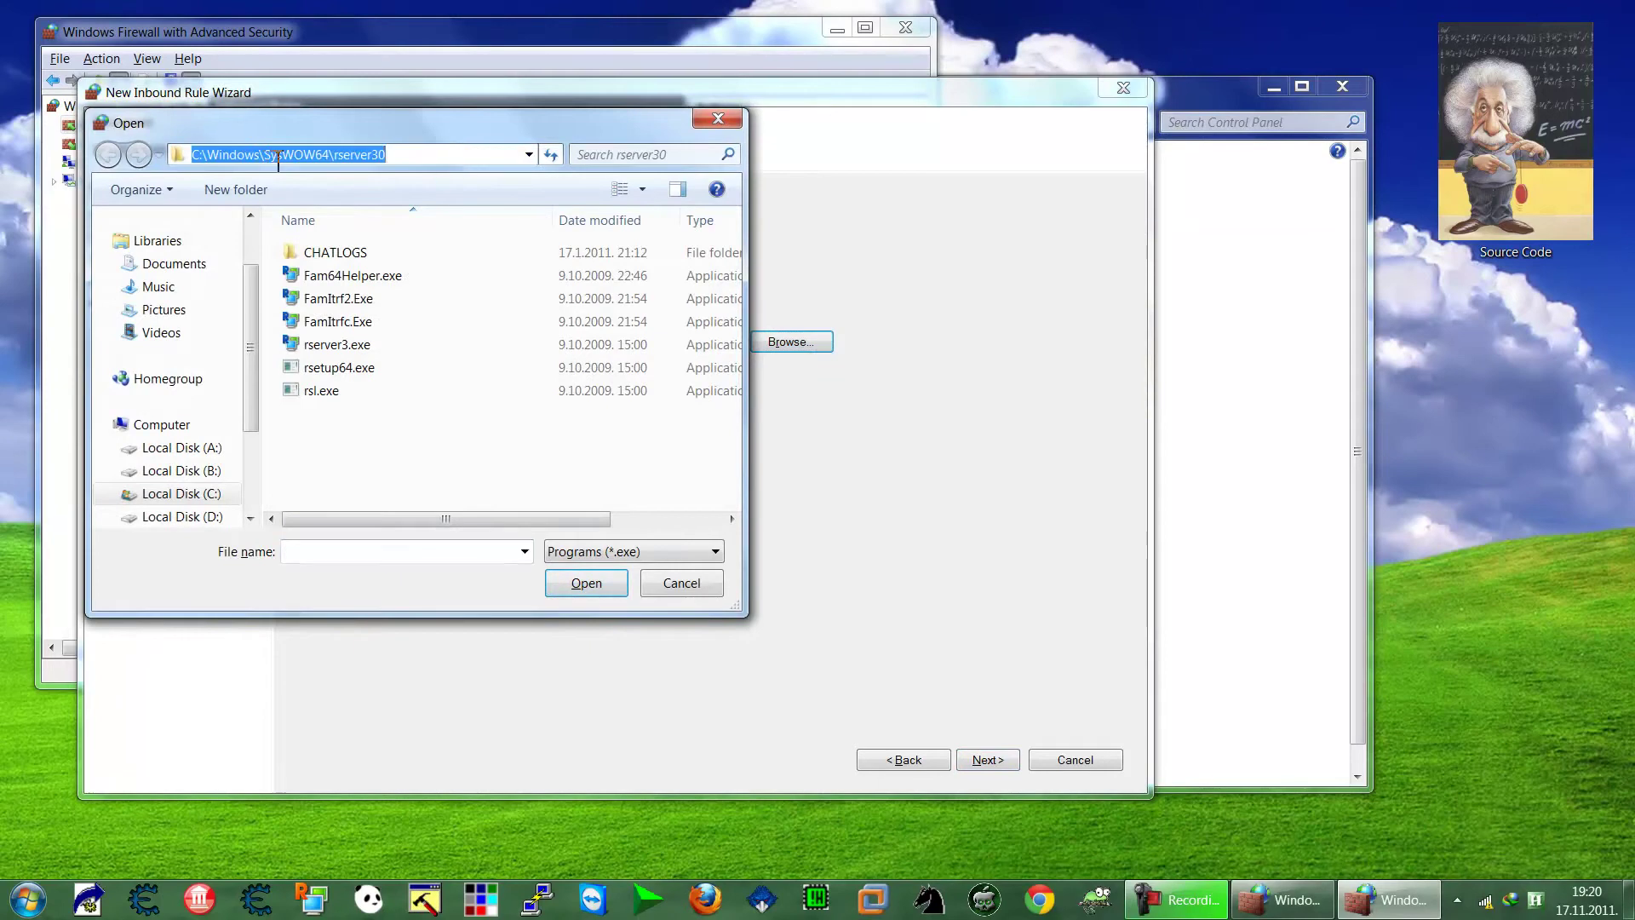
drag(273, 159, 312, 162)
click(330, 156)
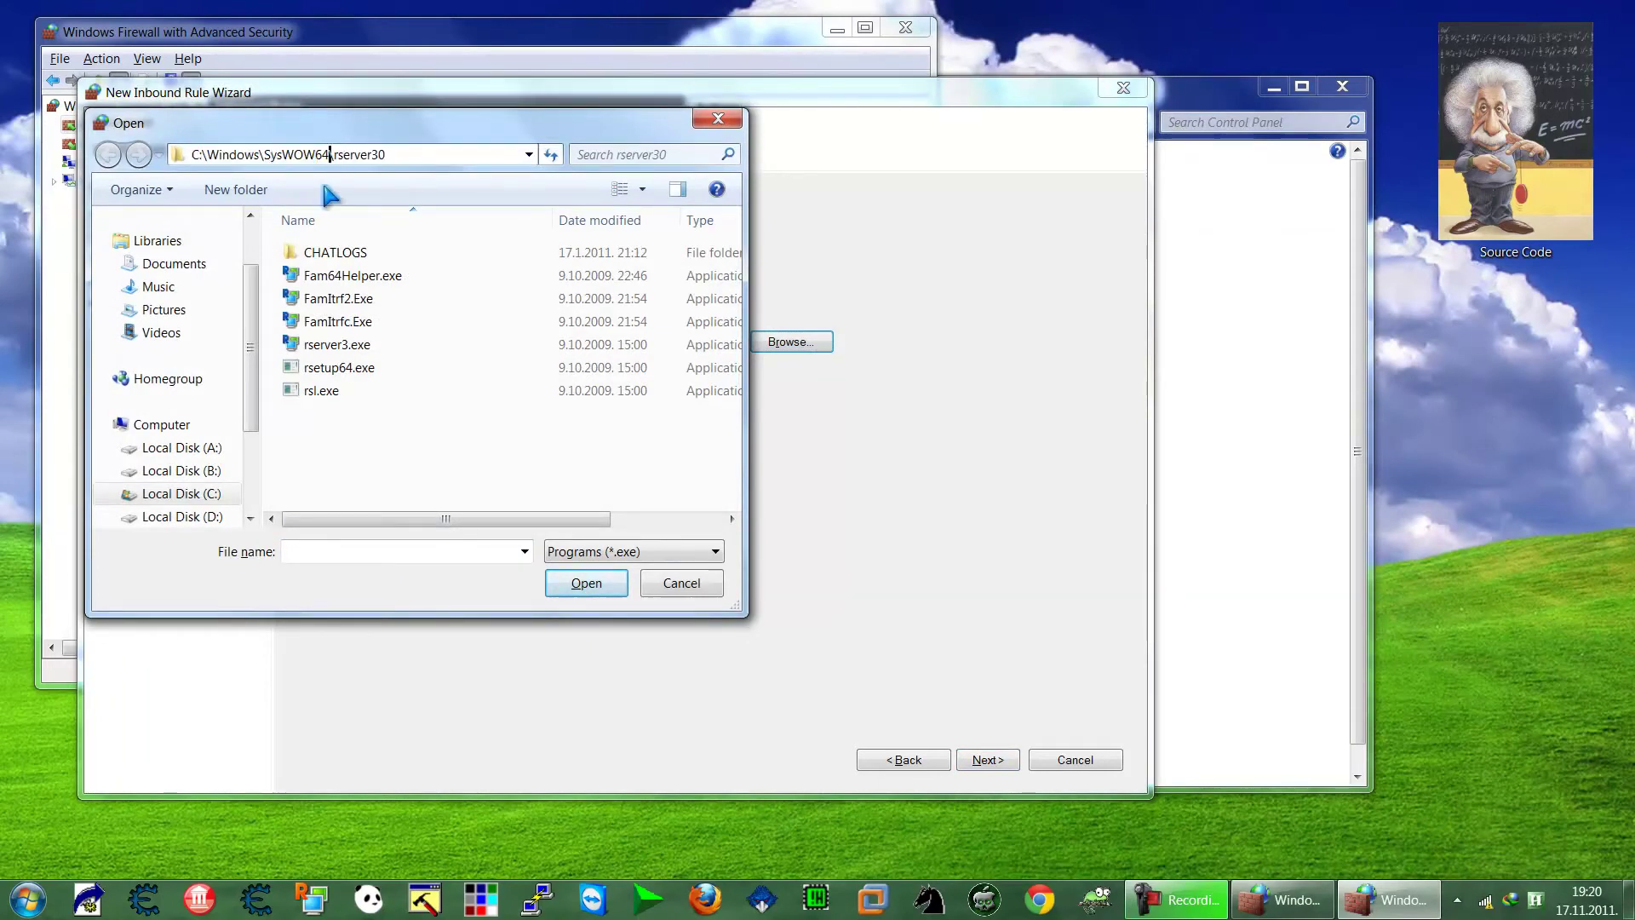
click(362, 346)
click(579, 590)
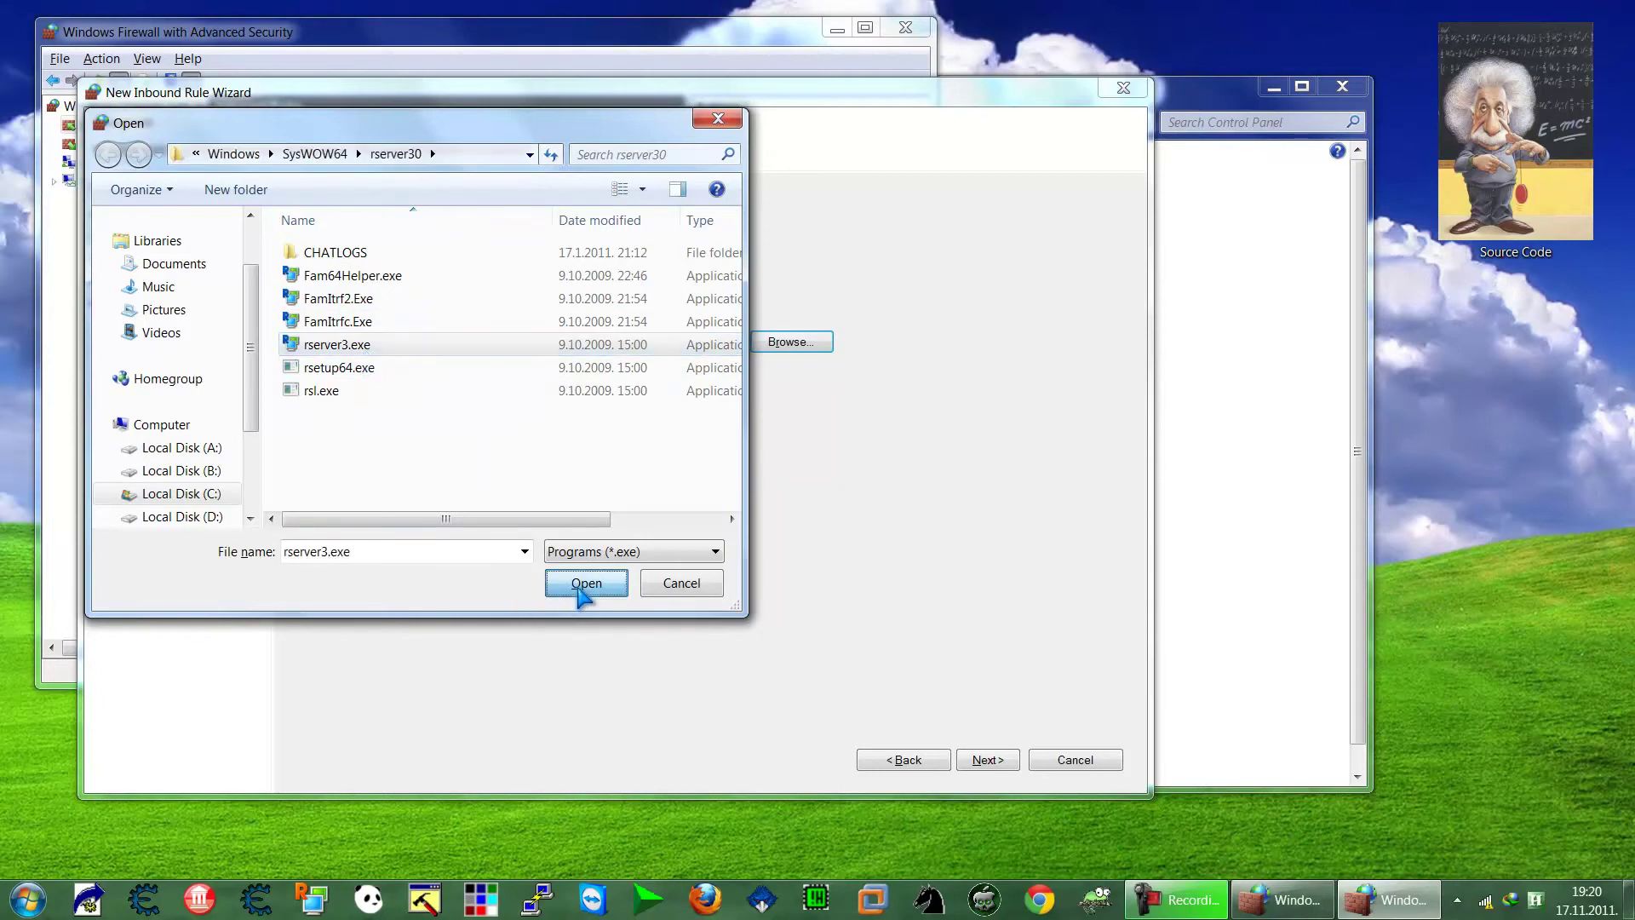
Step: Keep Allow and all three profiles, then enter Radmin as the rule's name and description
click(983, 760)
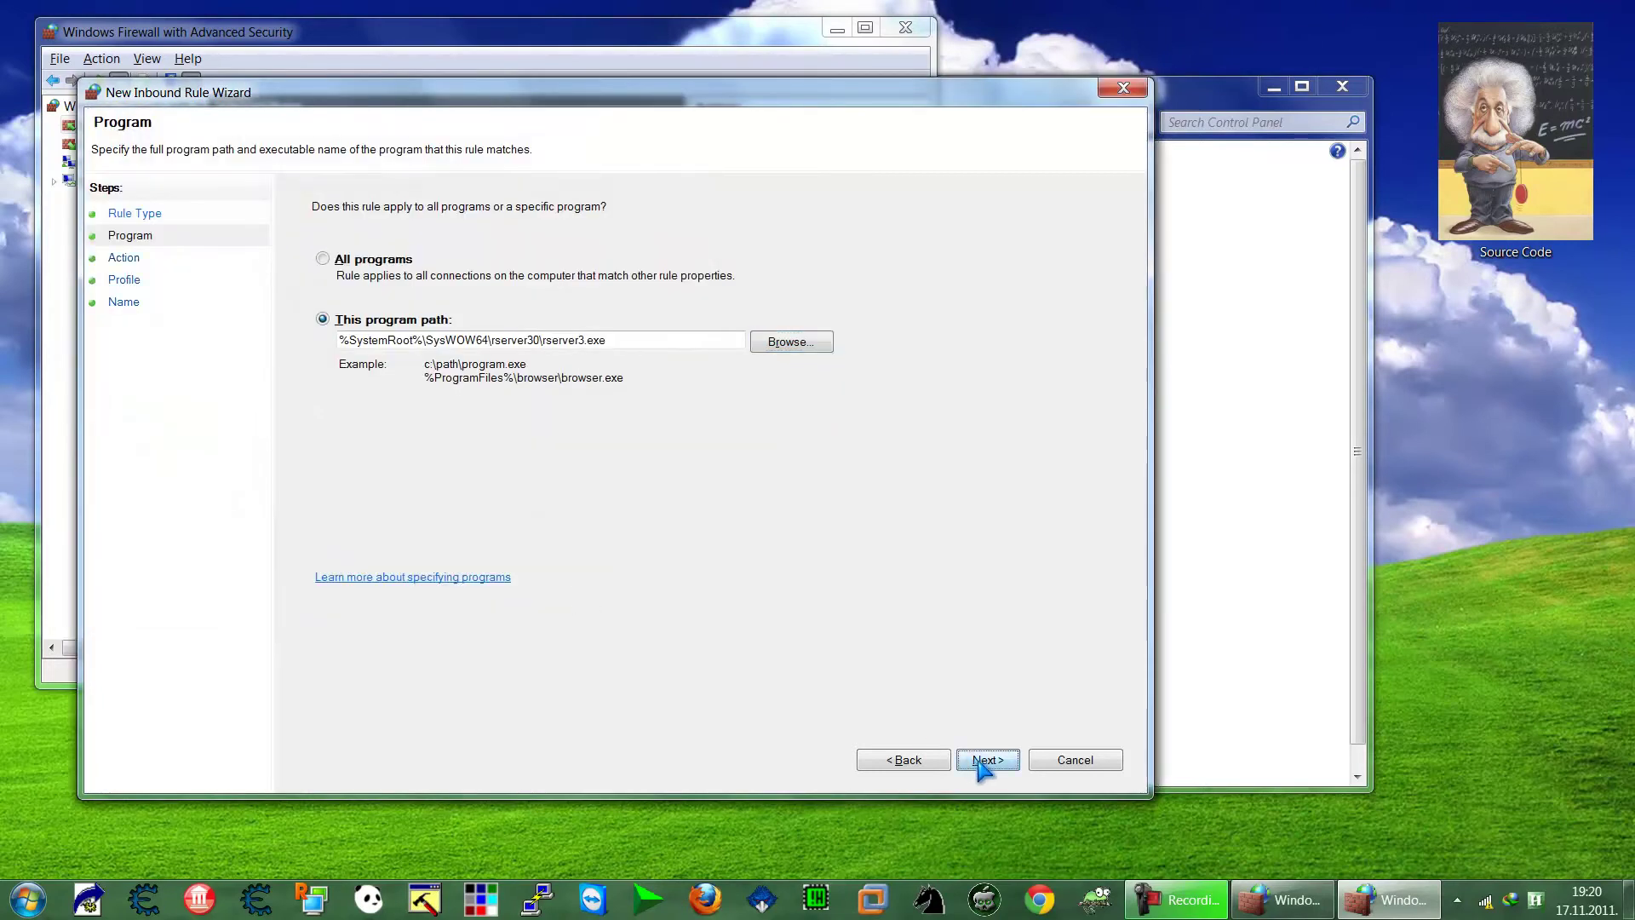
click(983, 761)
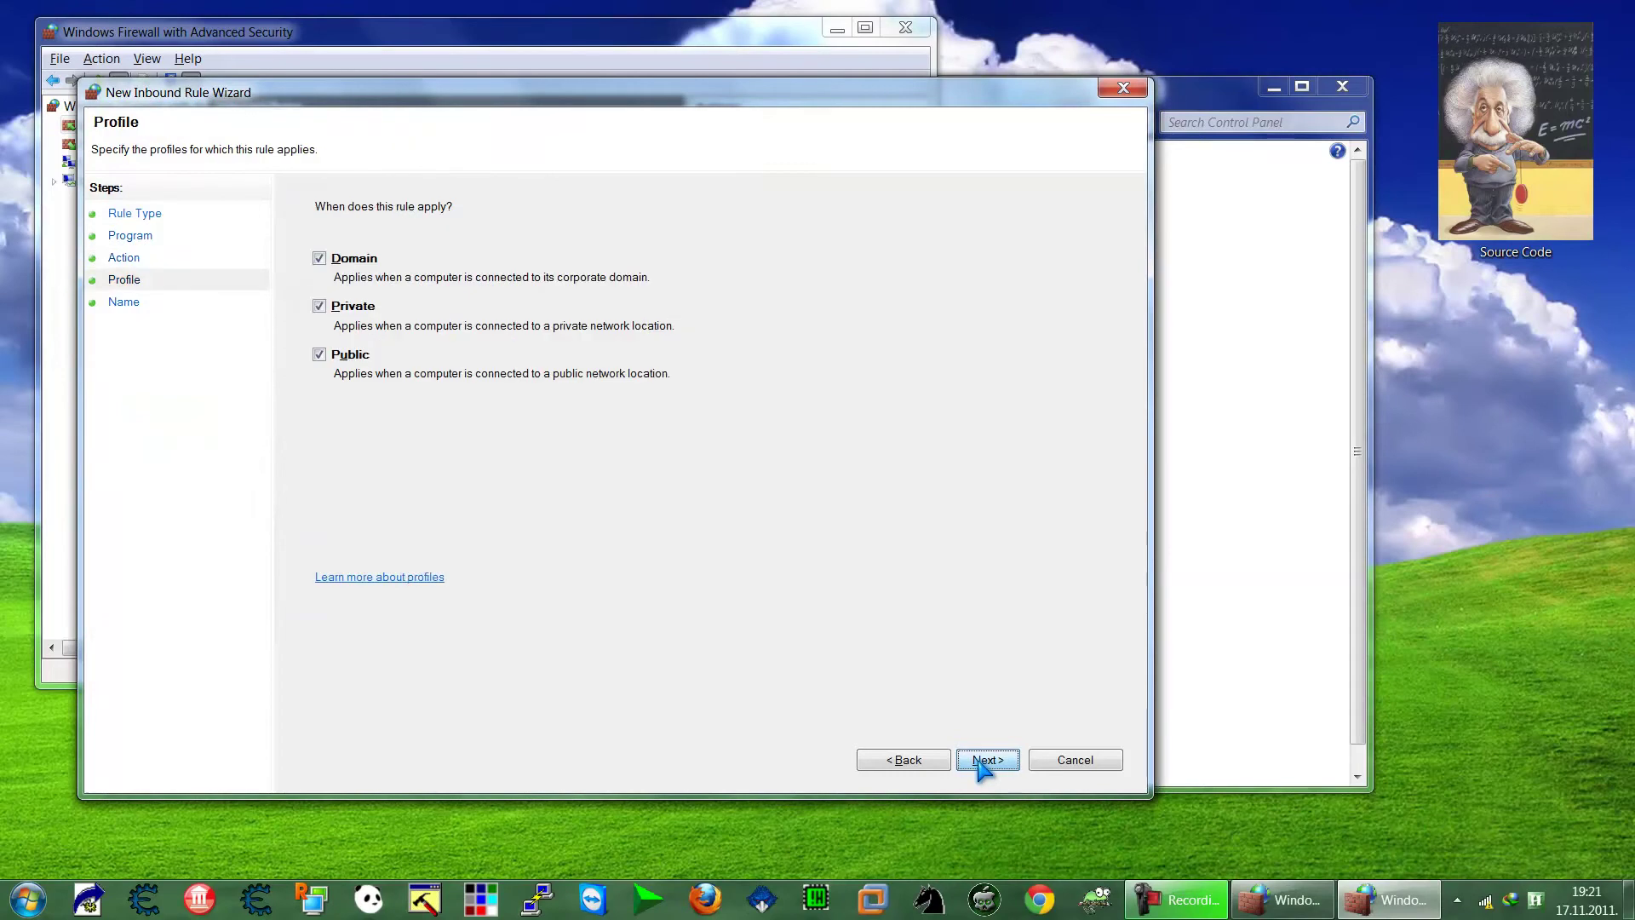
click(983, 760)
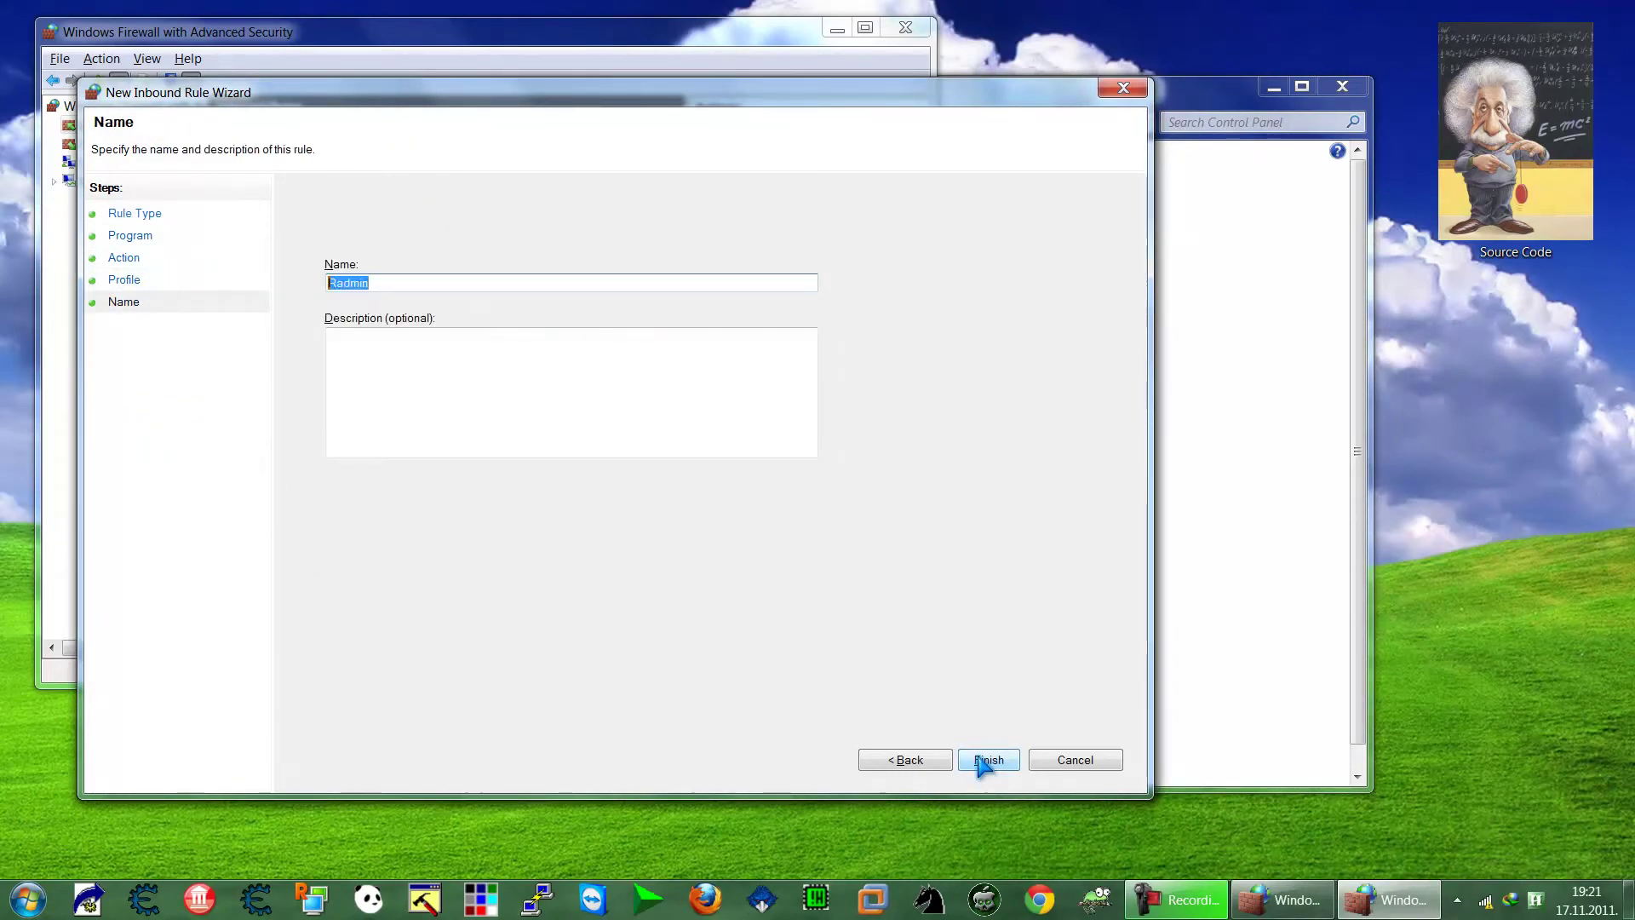
click(756, 438)
text(Radmin)
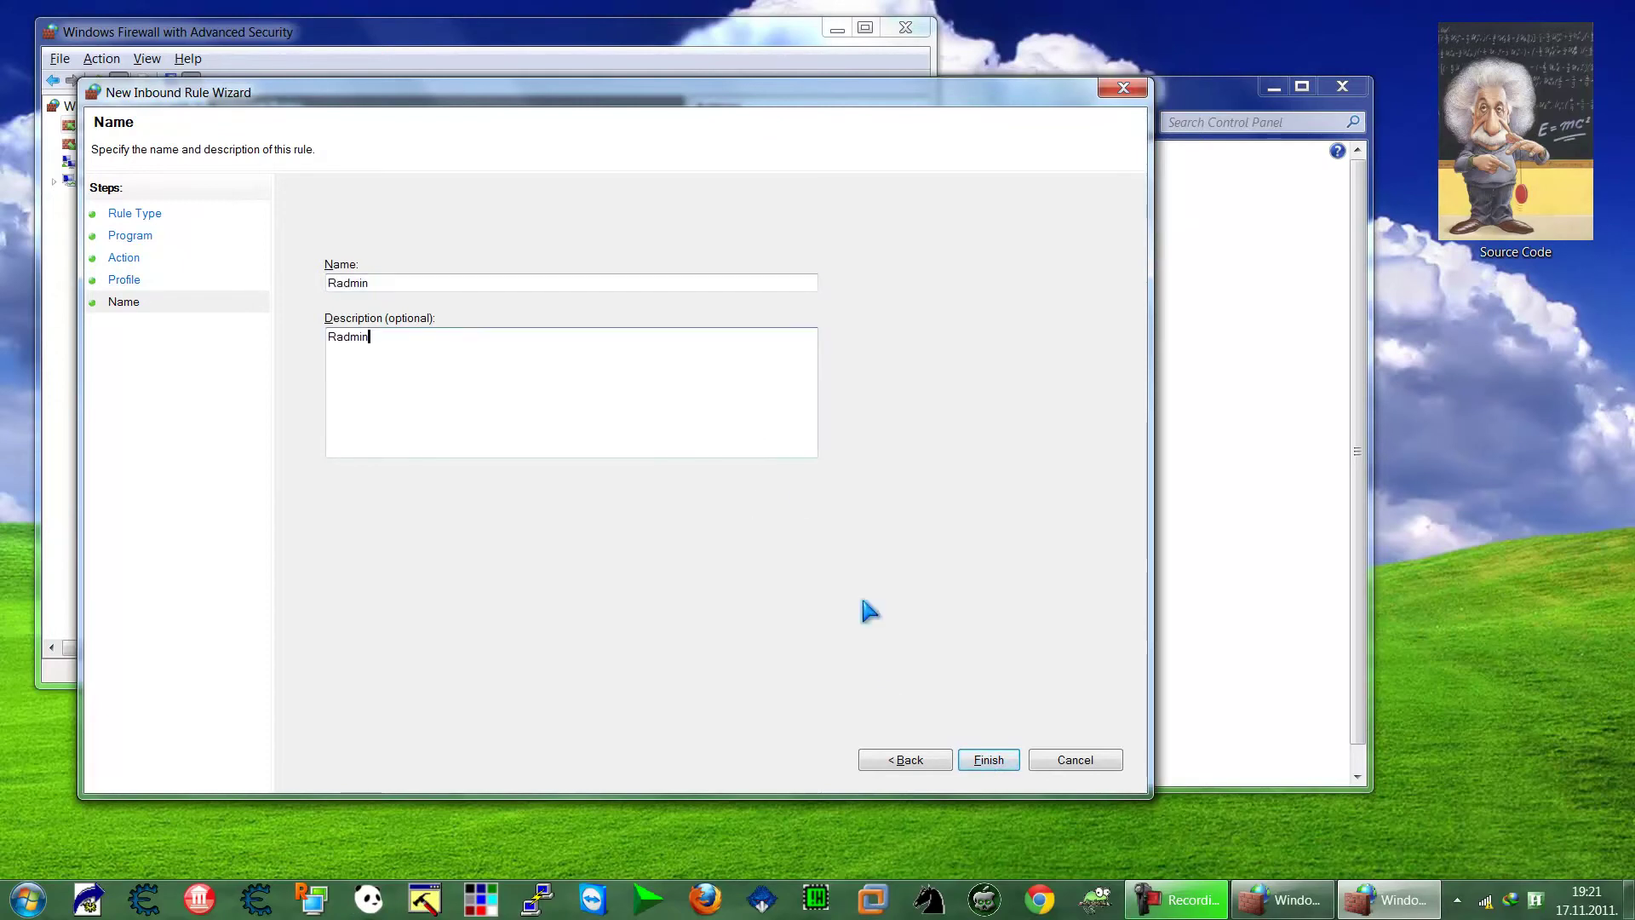
click(1001, 768)
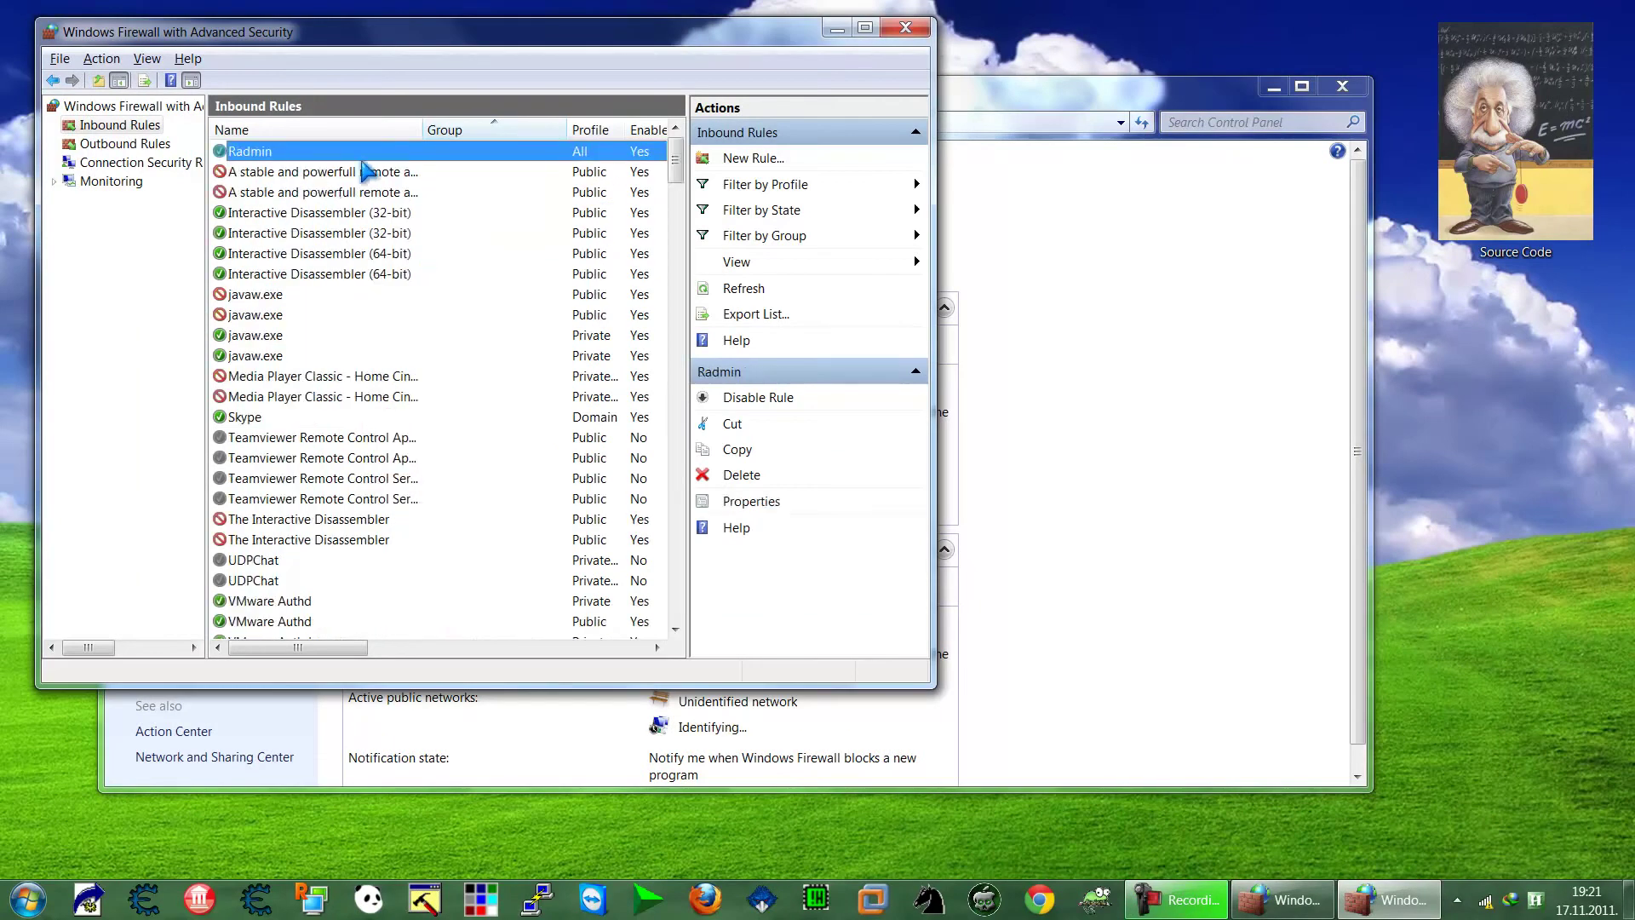
Step: Open the Properties of the new Radmin inbound rule
right_click(304, 160)
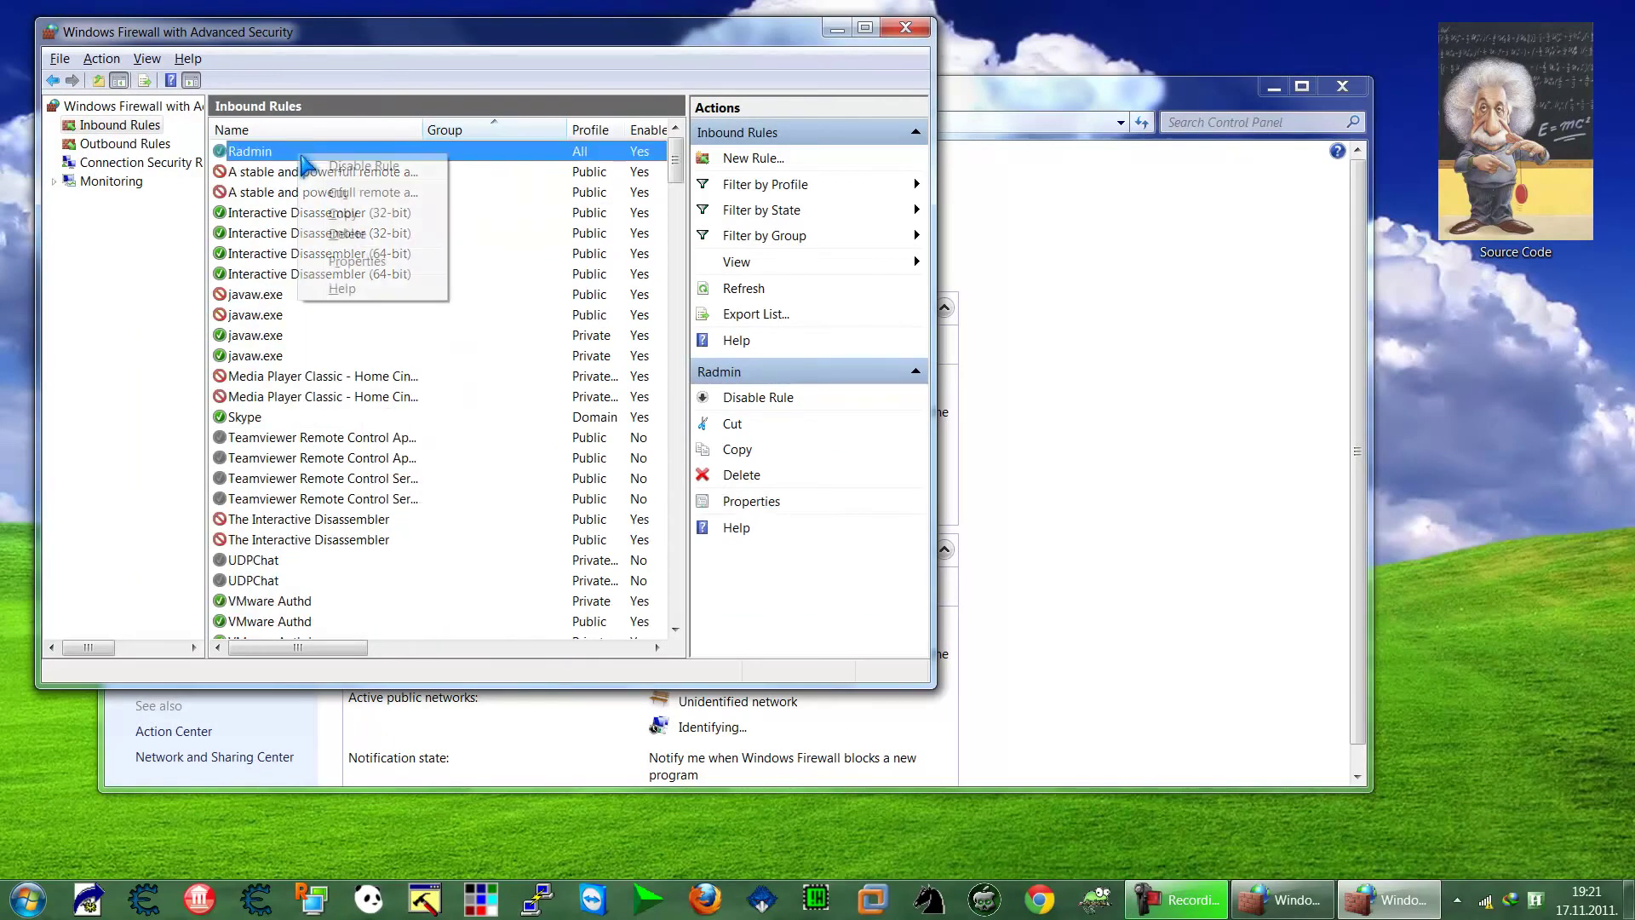
click(377, 264)
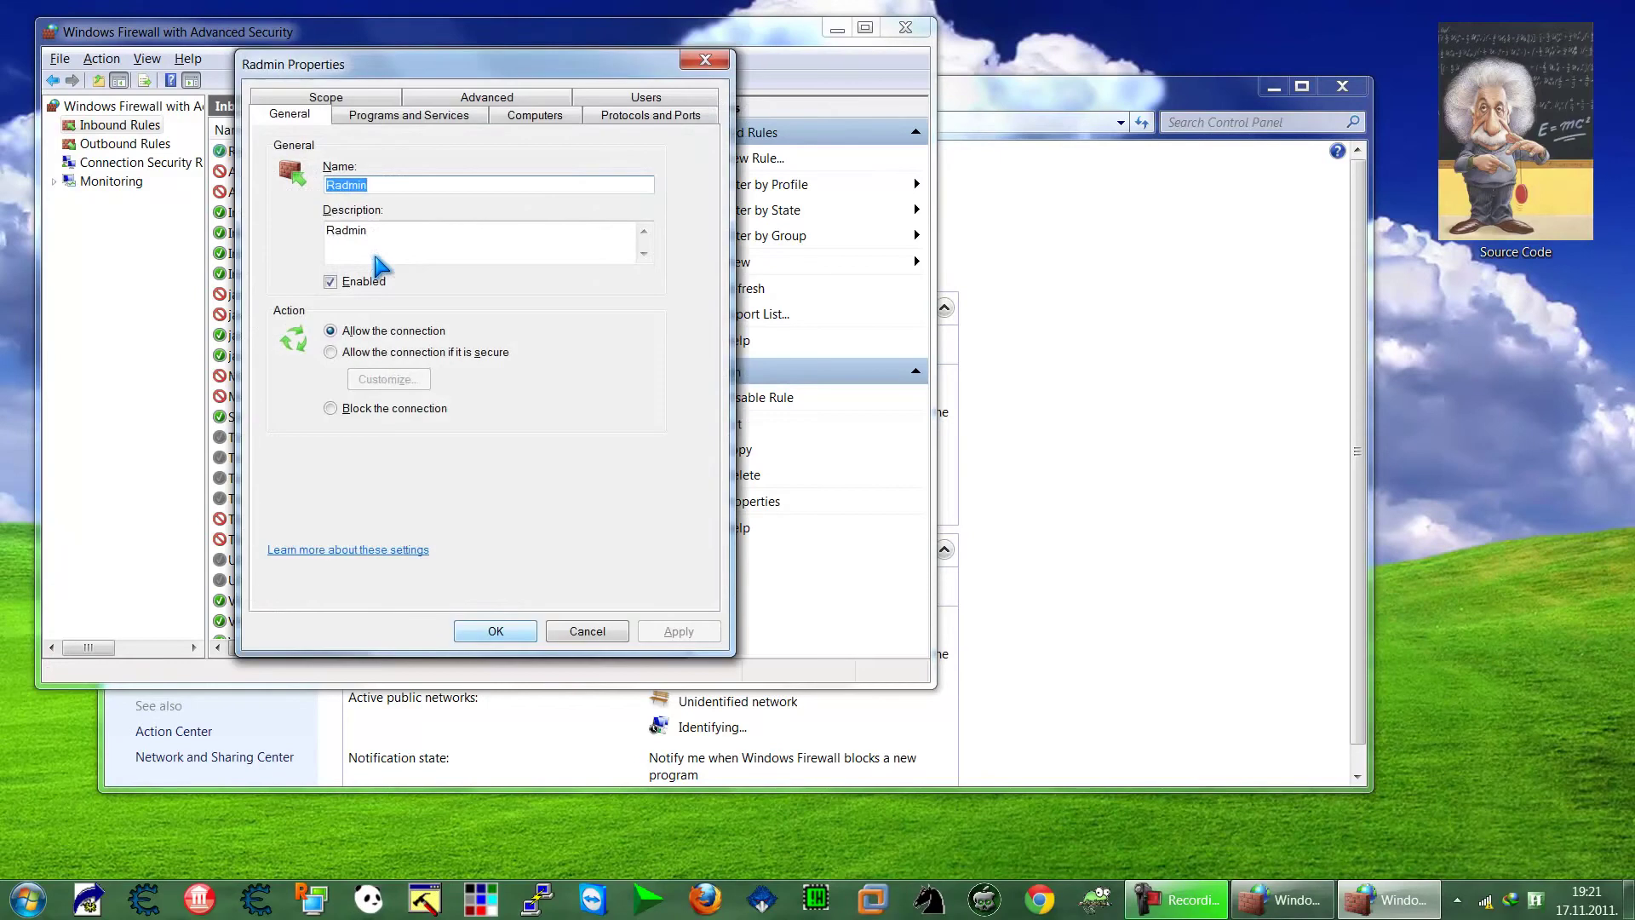
Step: Review the Radmin rule's Scope, Users and Advanced settings, then close with OK
click(346, 99)
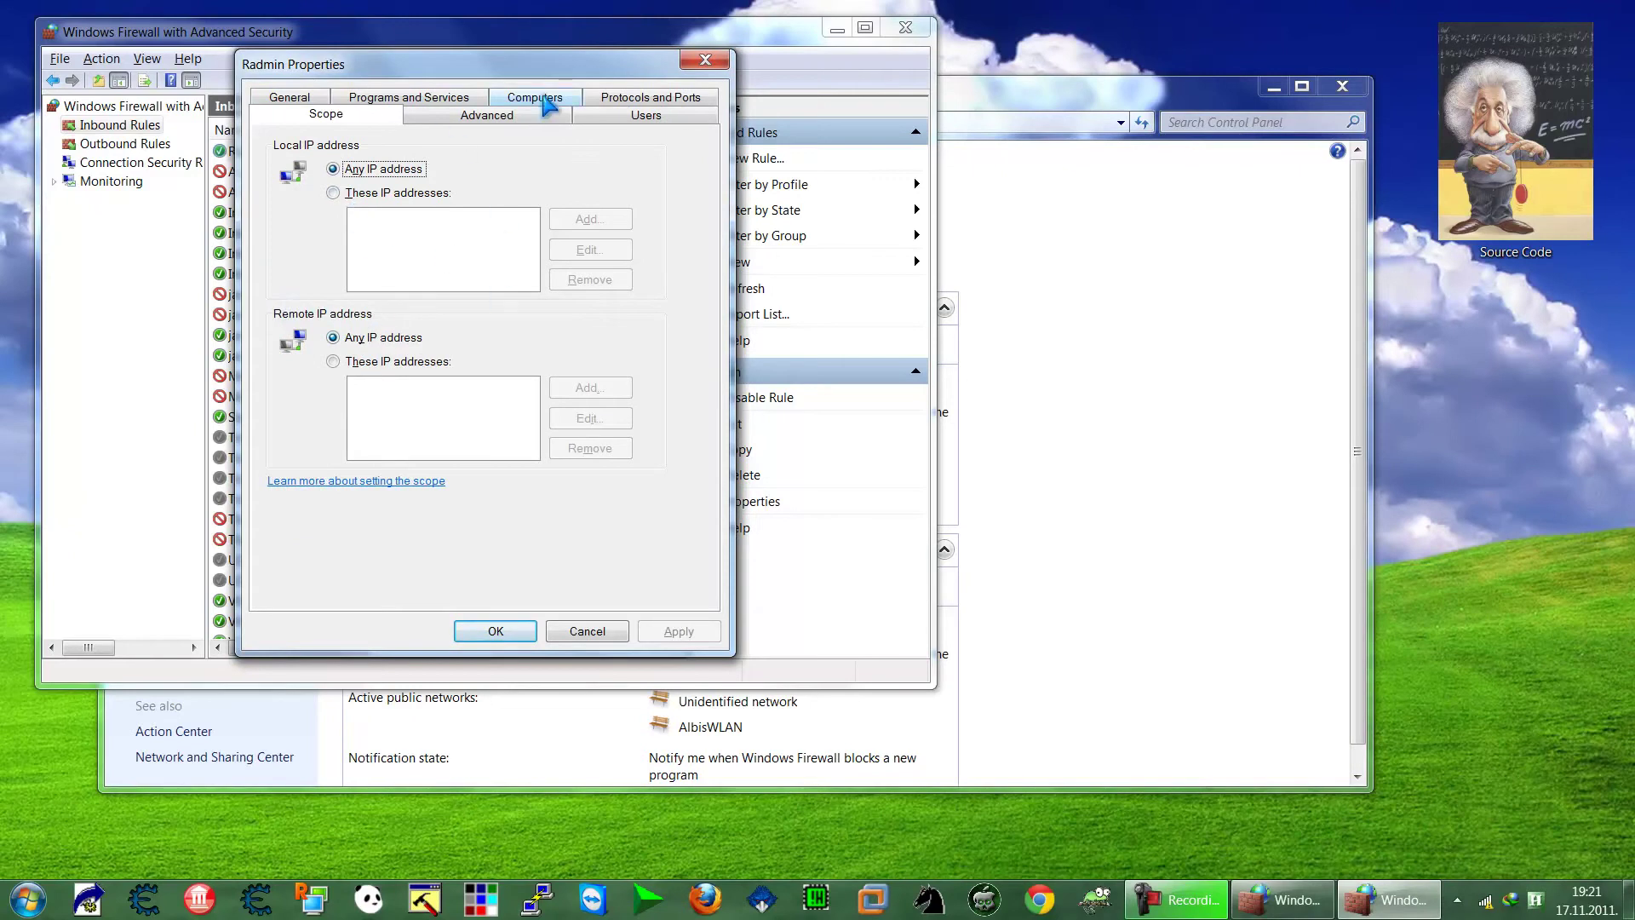
click(640, 116)
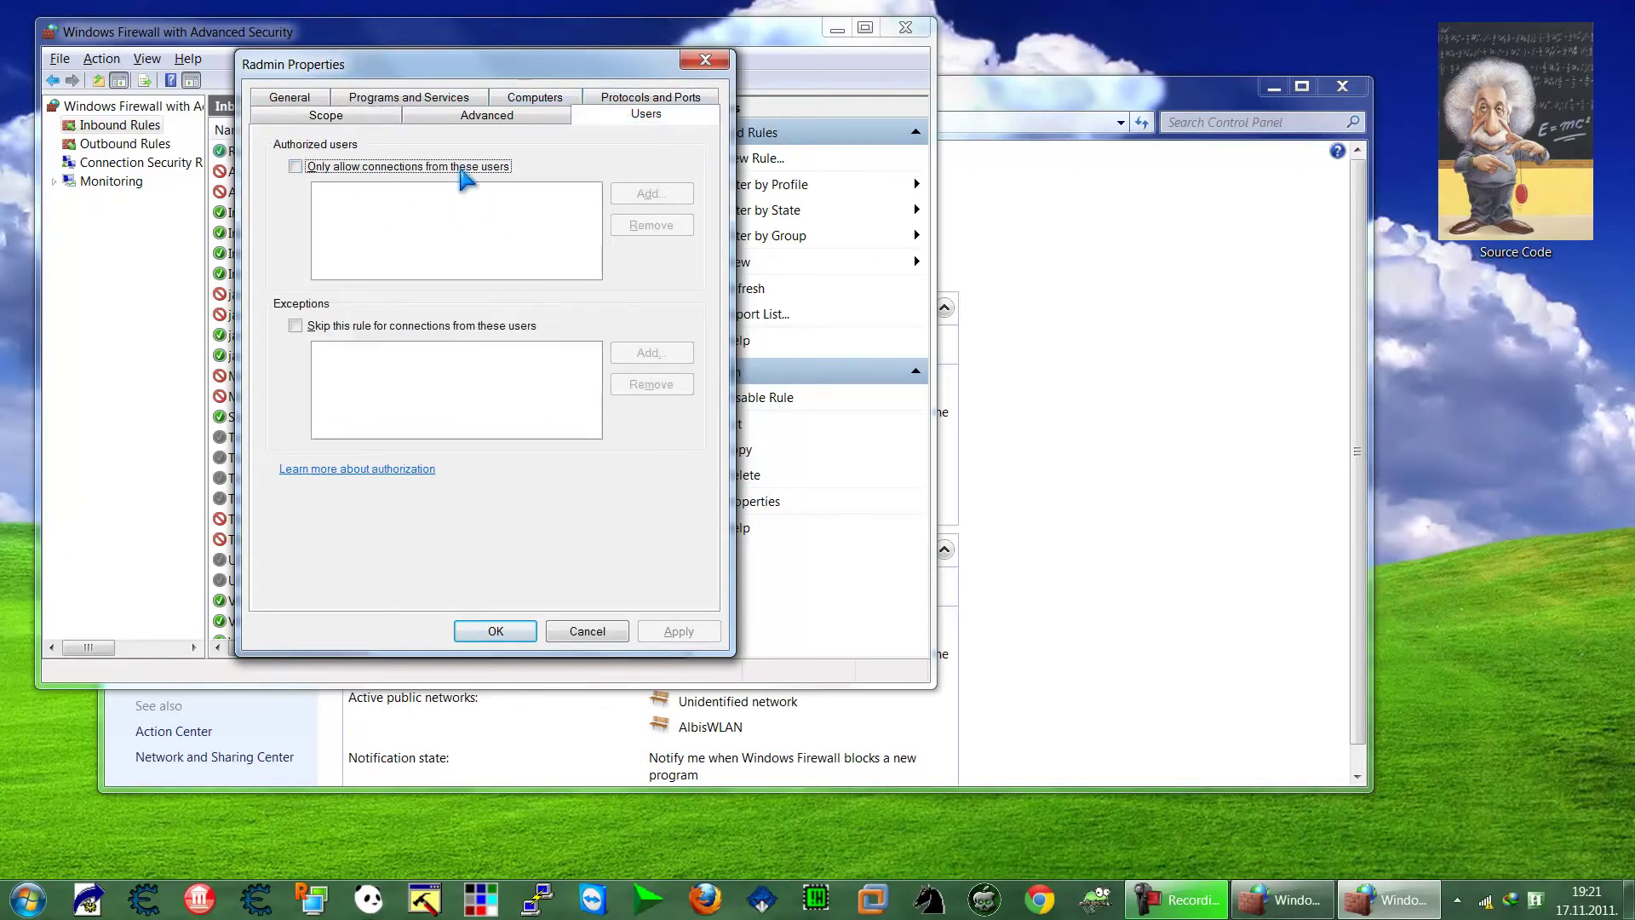
click(460, 118)
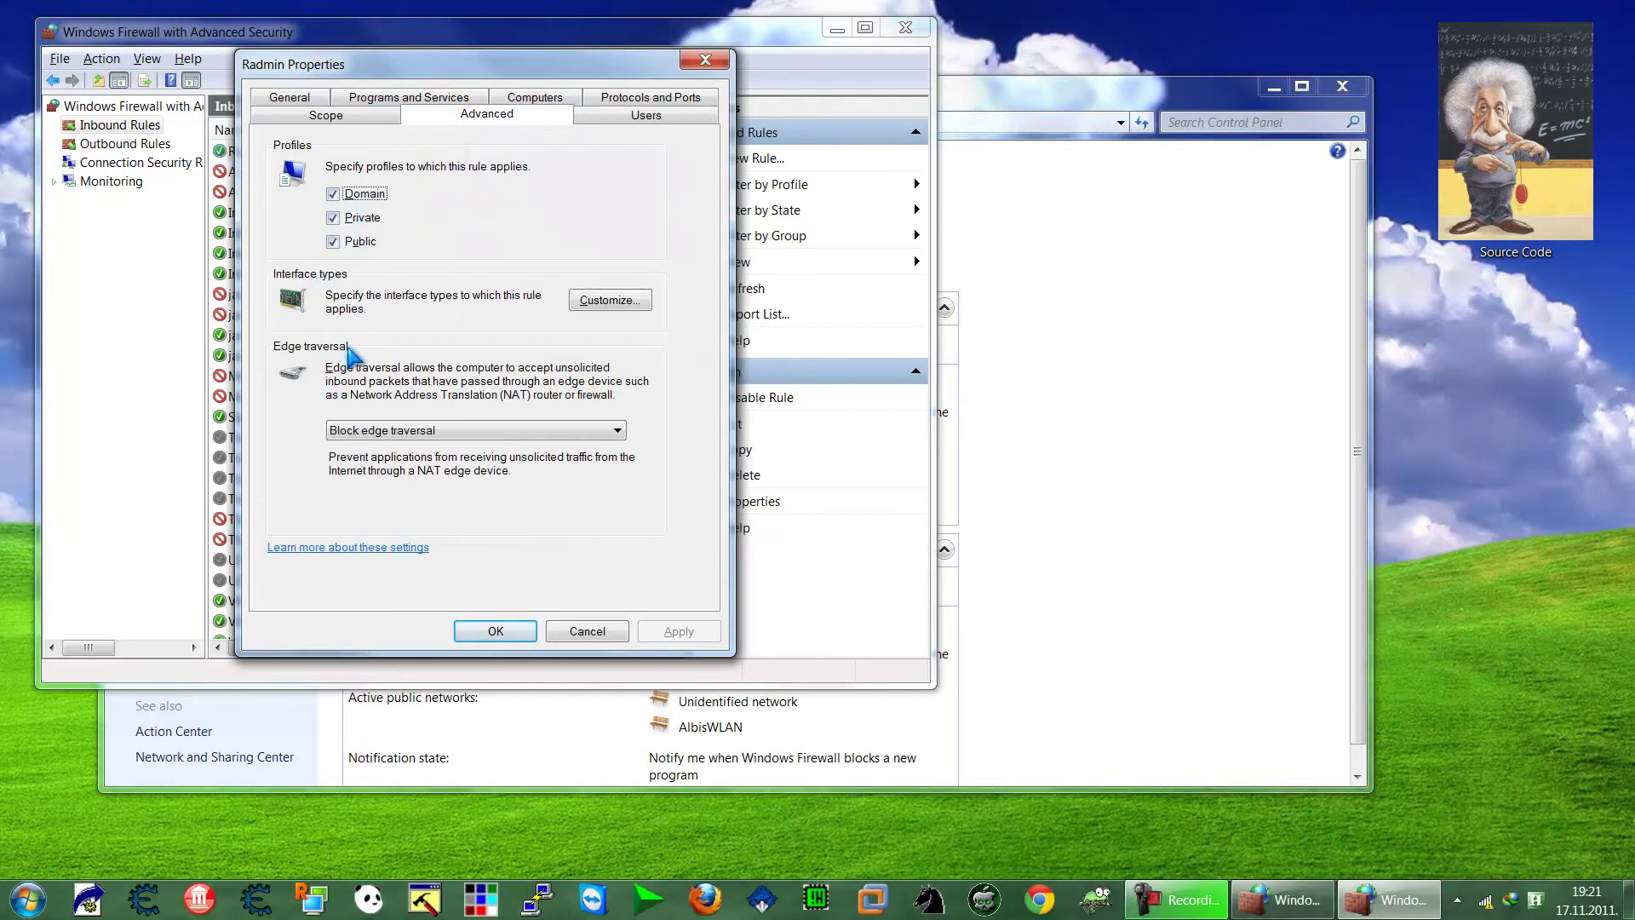
click(494, 630)
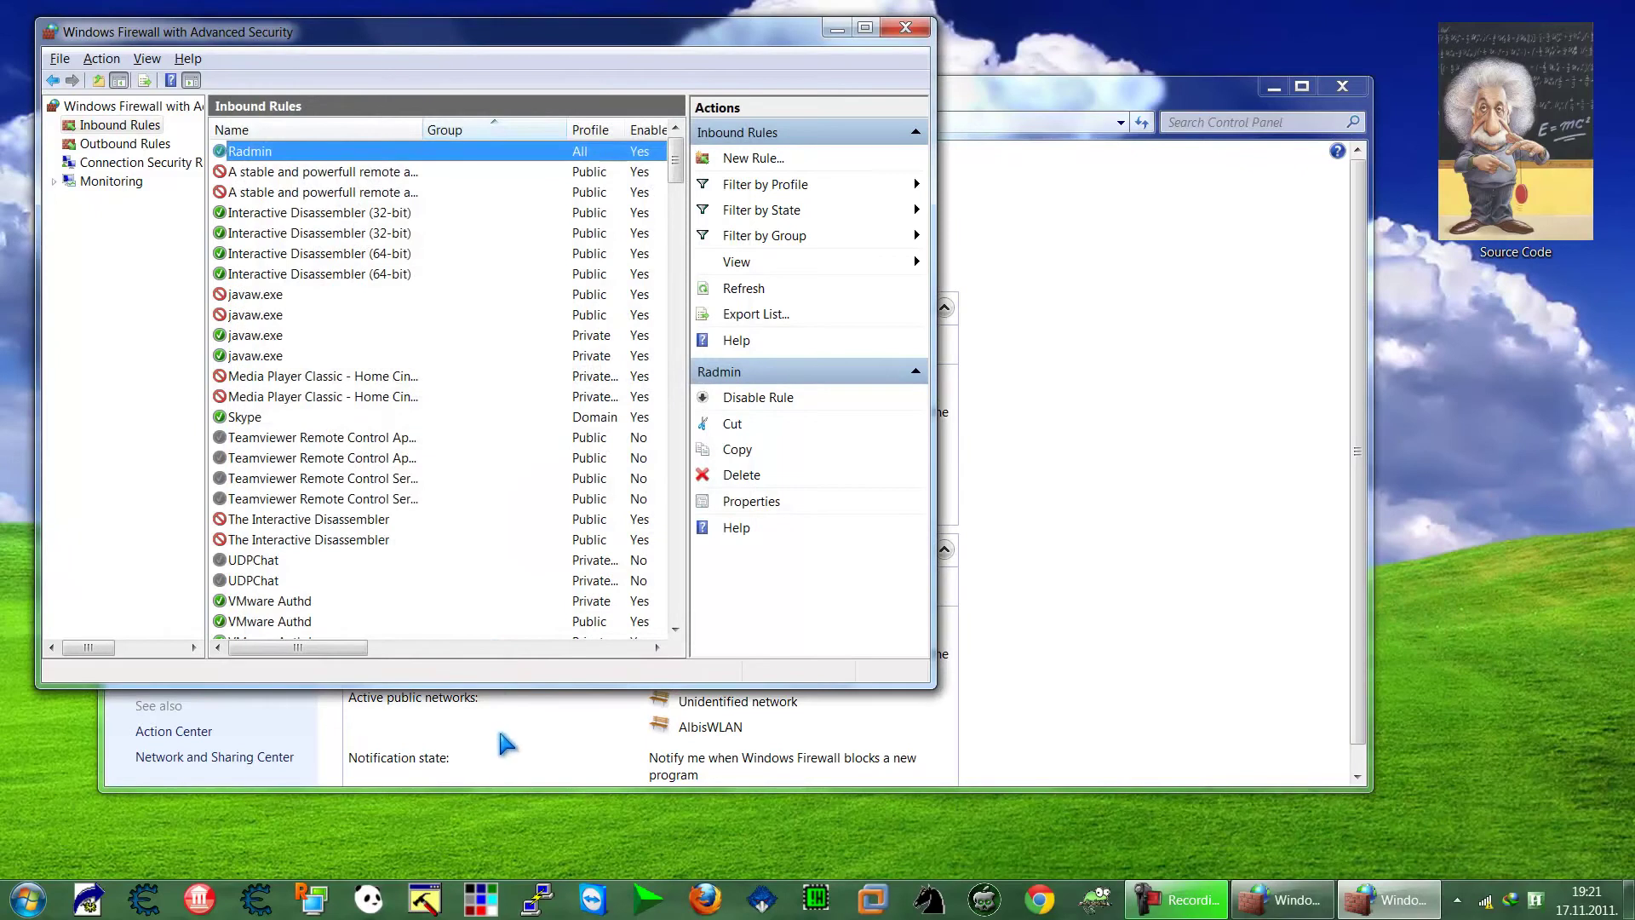
Step: Close the Advanced Security console and the Windows Firewall control panel
click(906, 28)
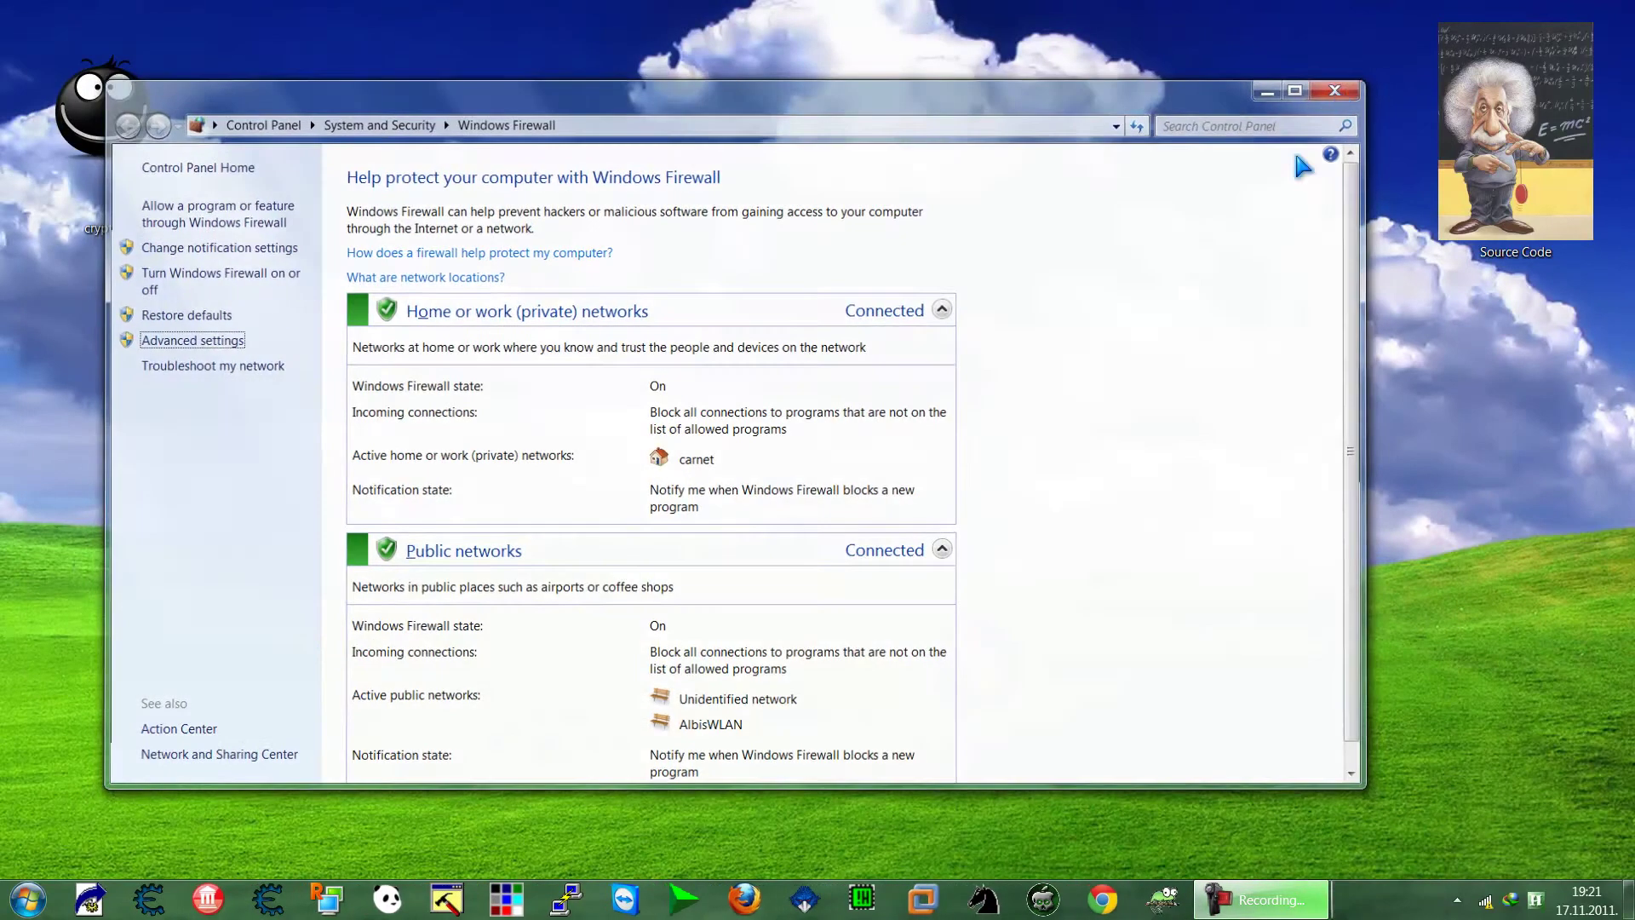
key(alt+F4)
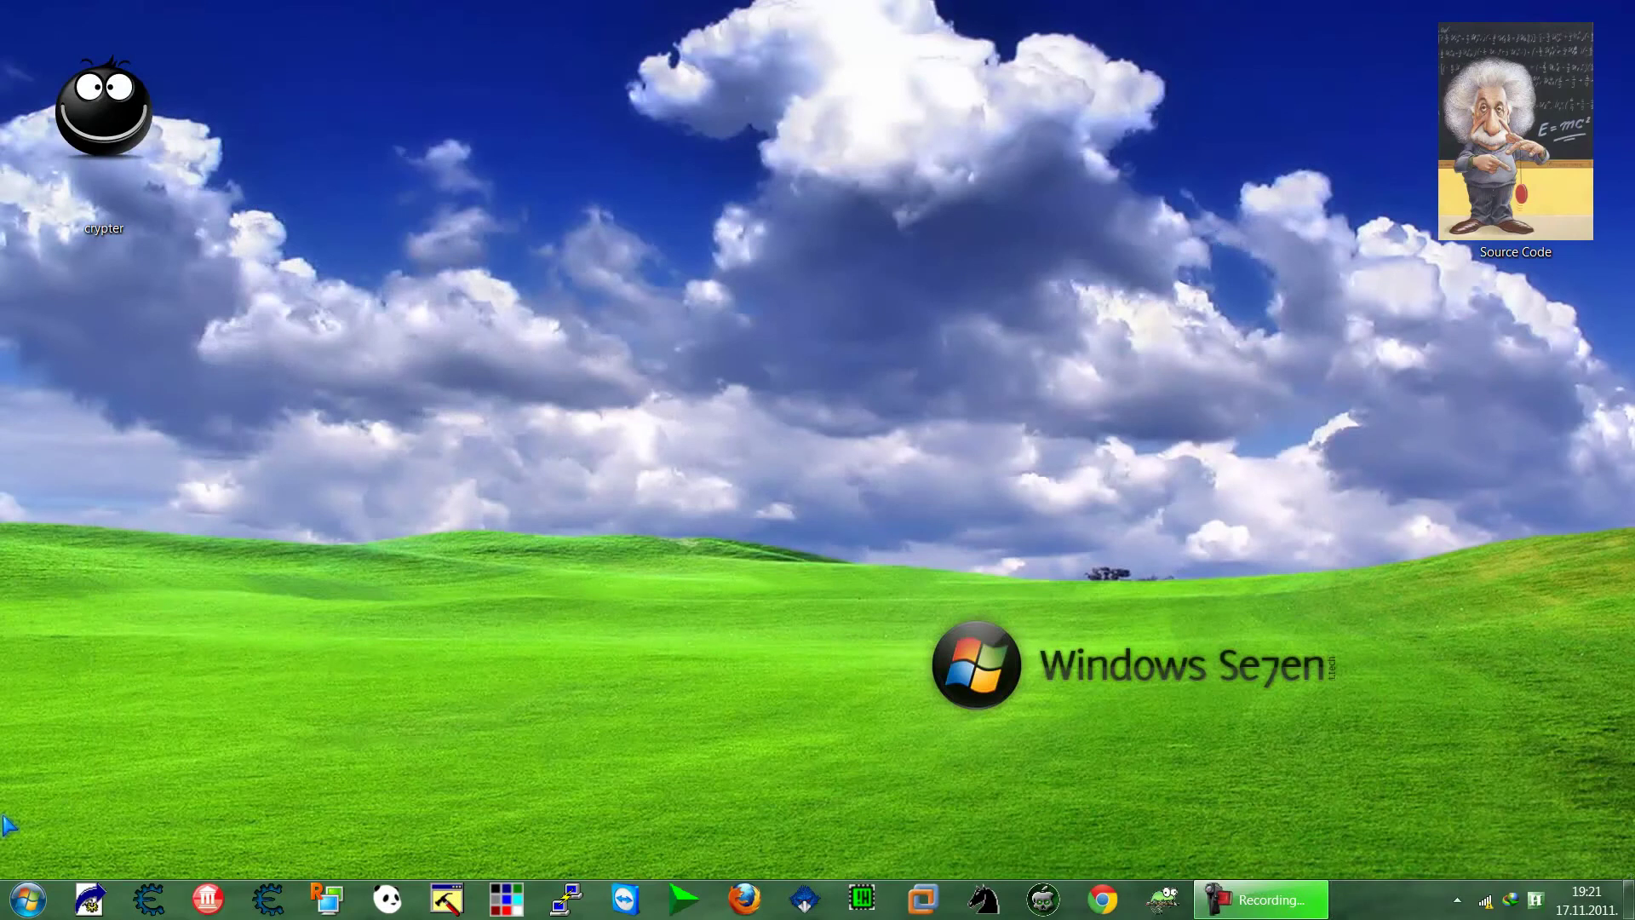
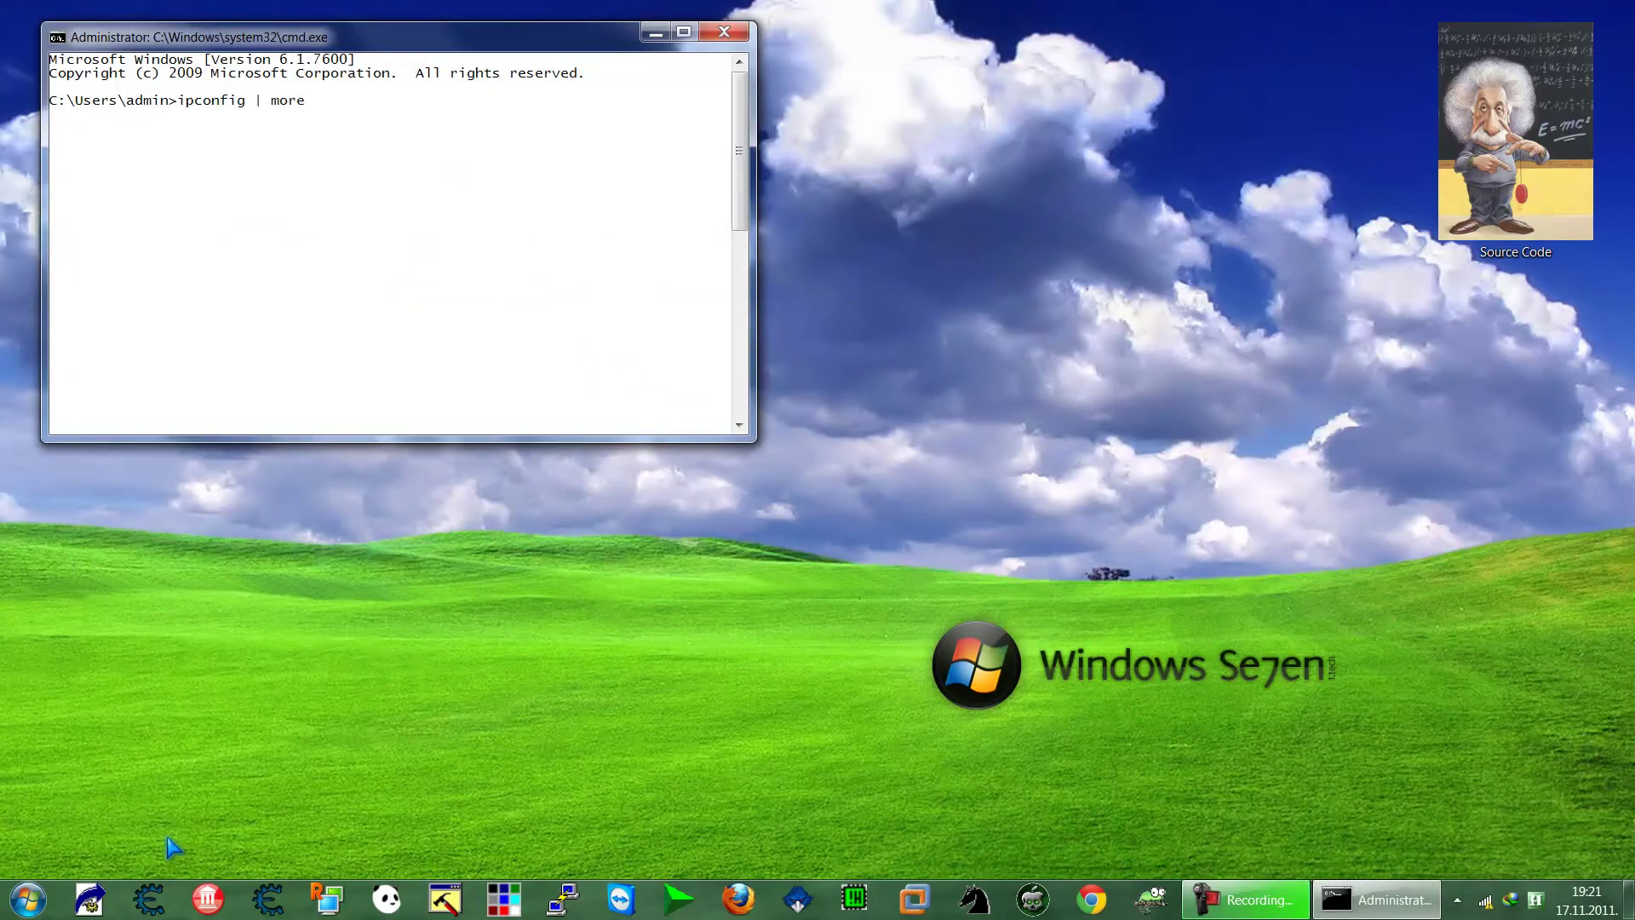
Step: Run ipconfig | more and copy the default gateway address 192.168.5.1
key(Return)
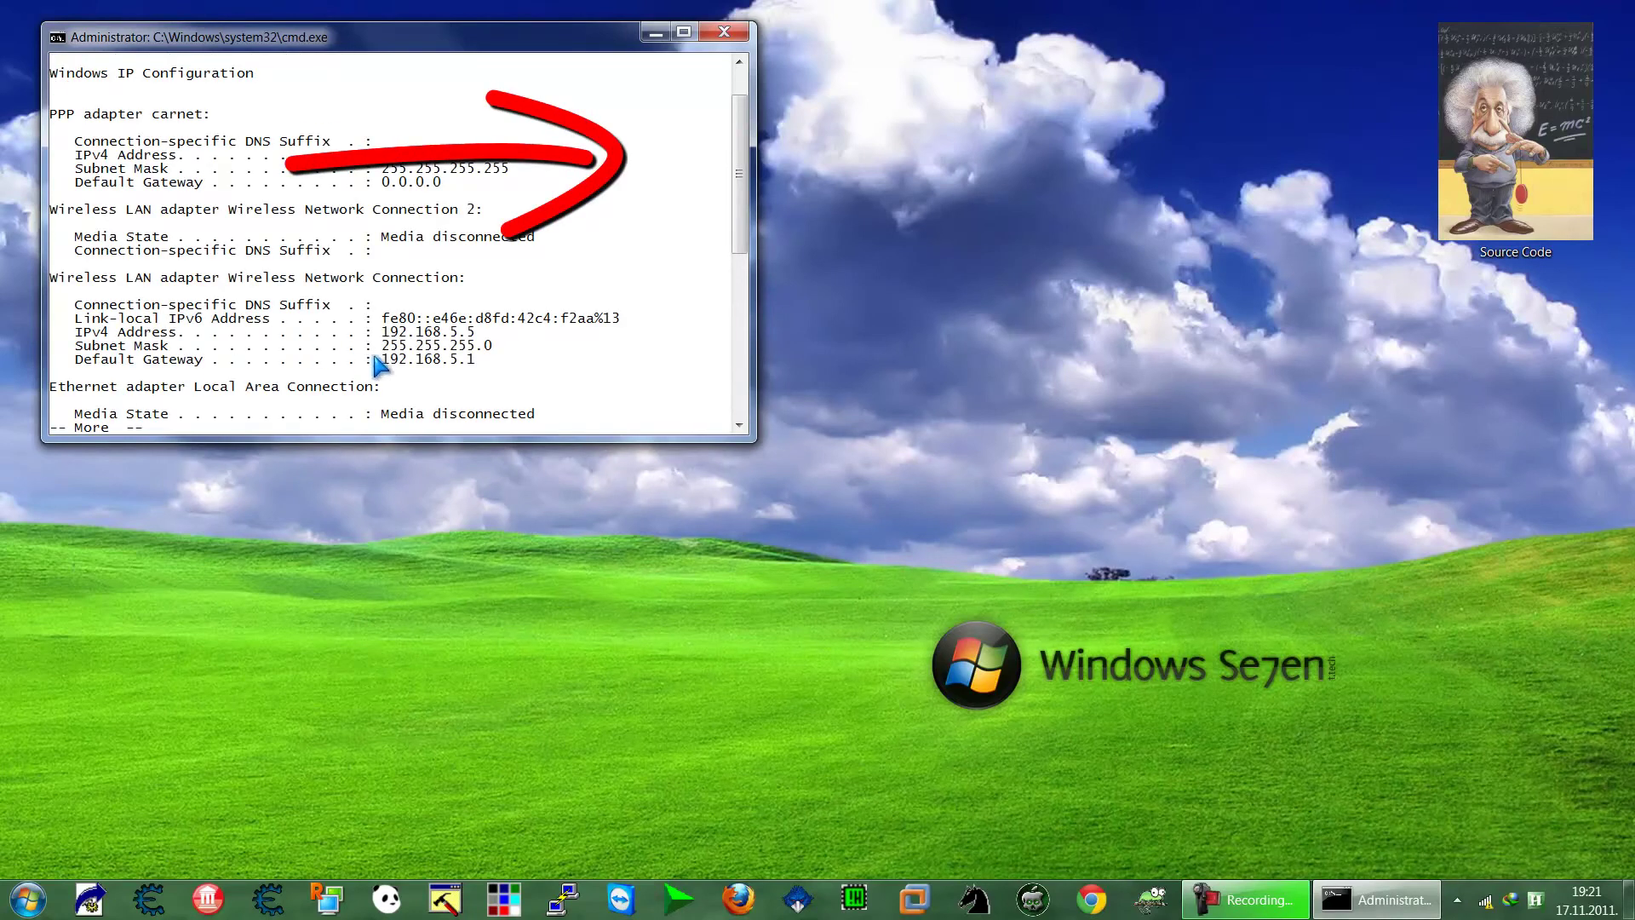
drag(386, 361, 475, 364)
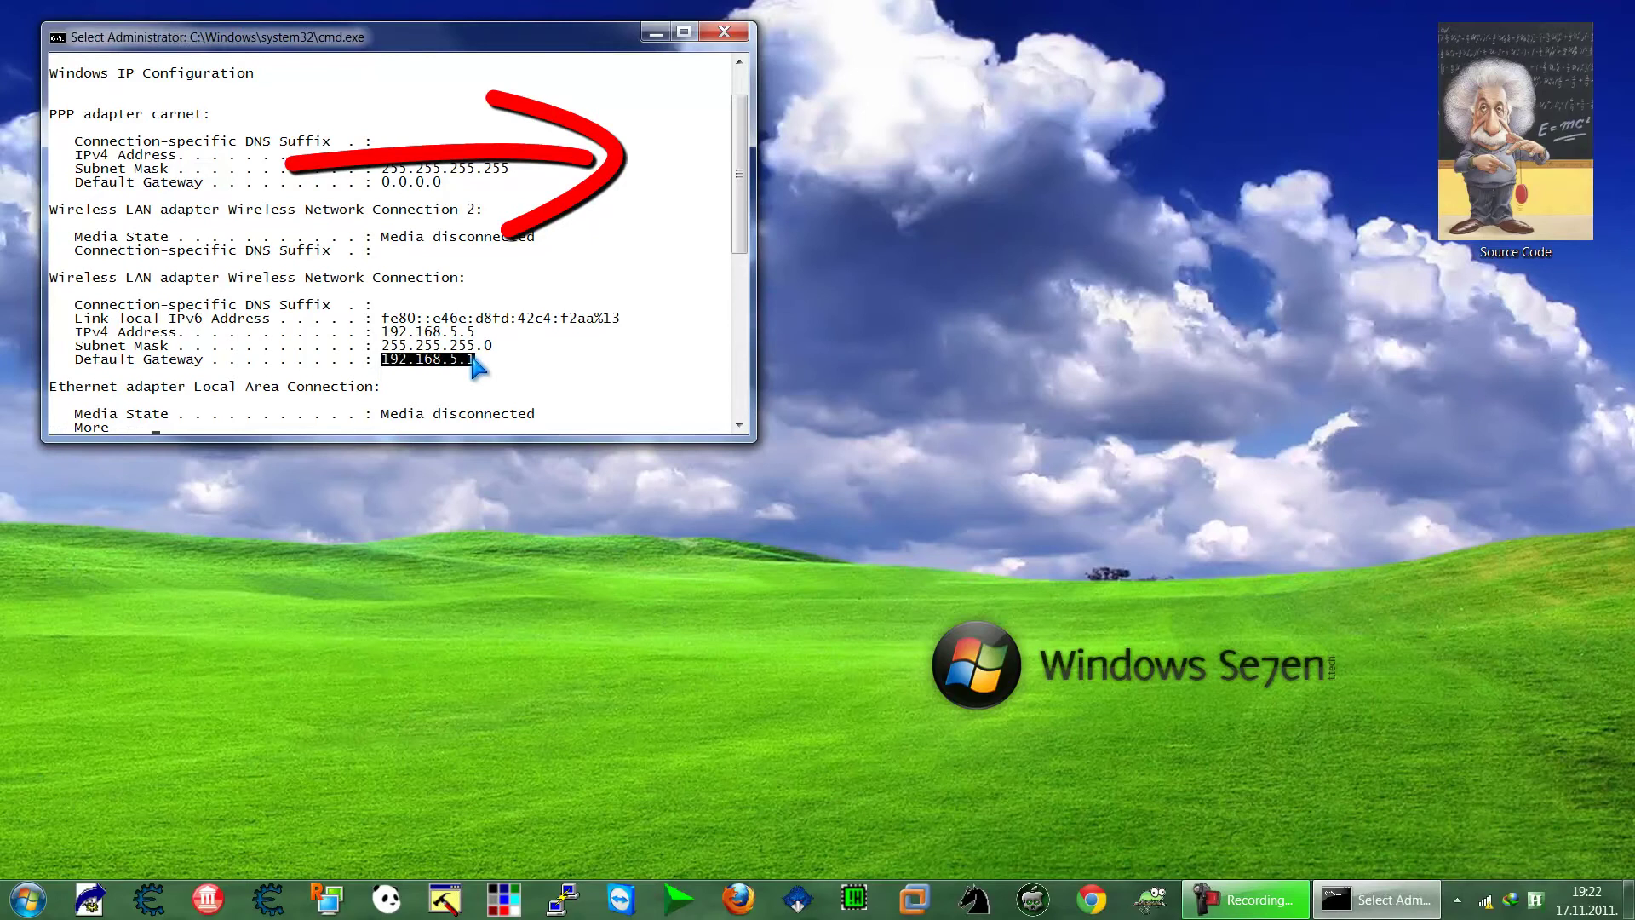
right_click(474, 364)
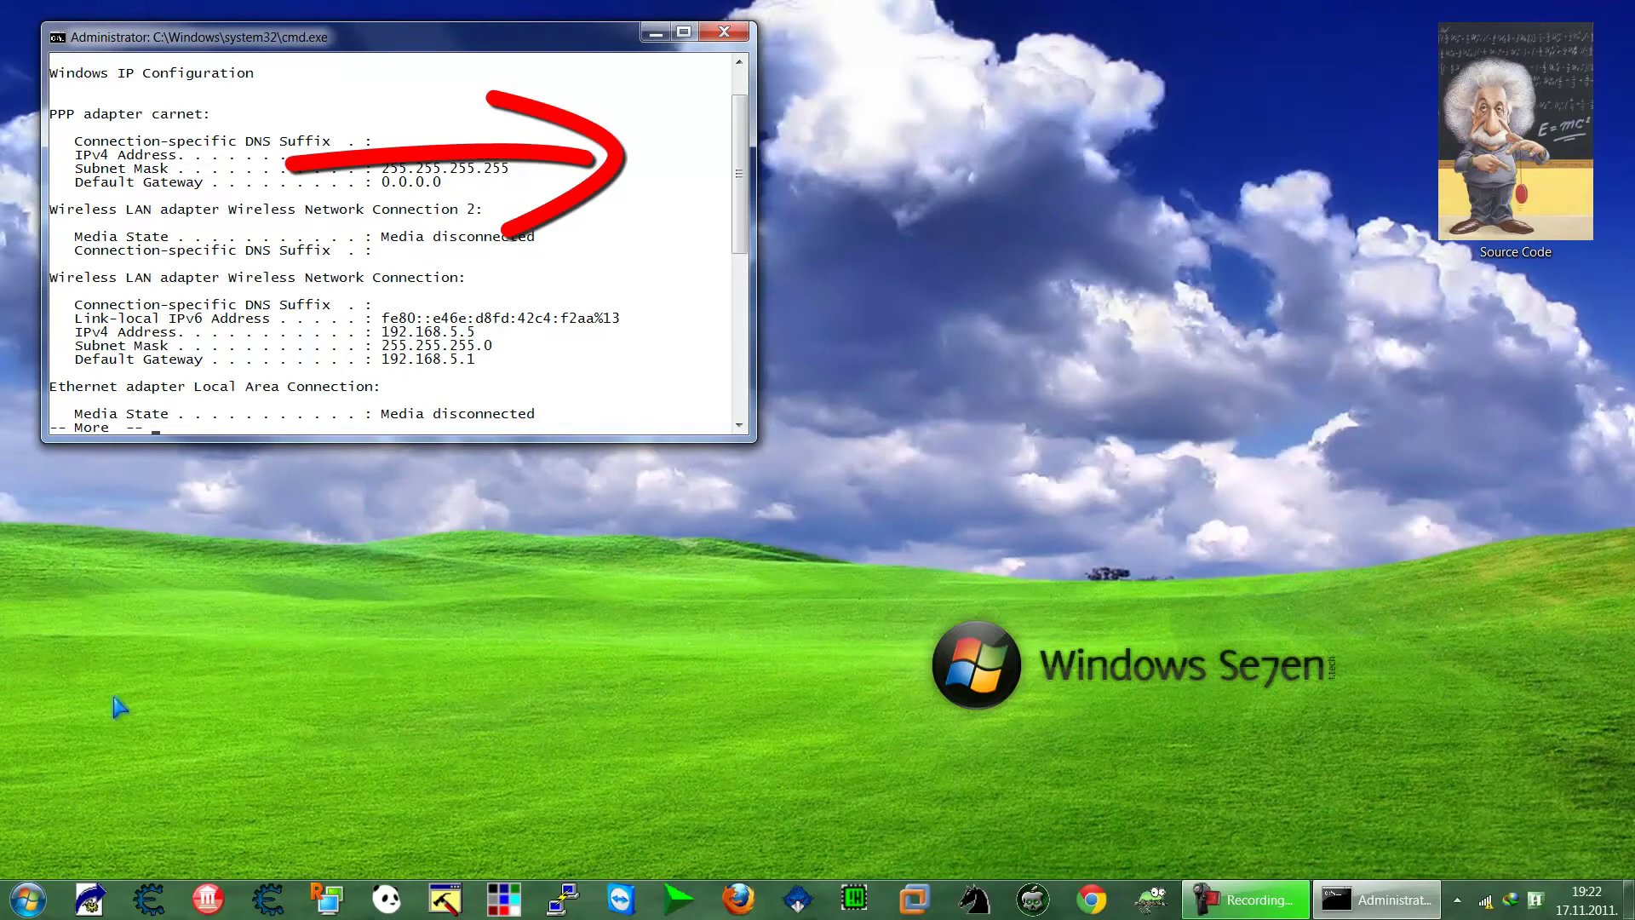
click(28, 899)
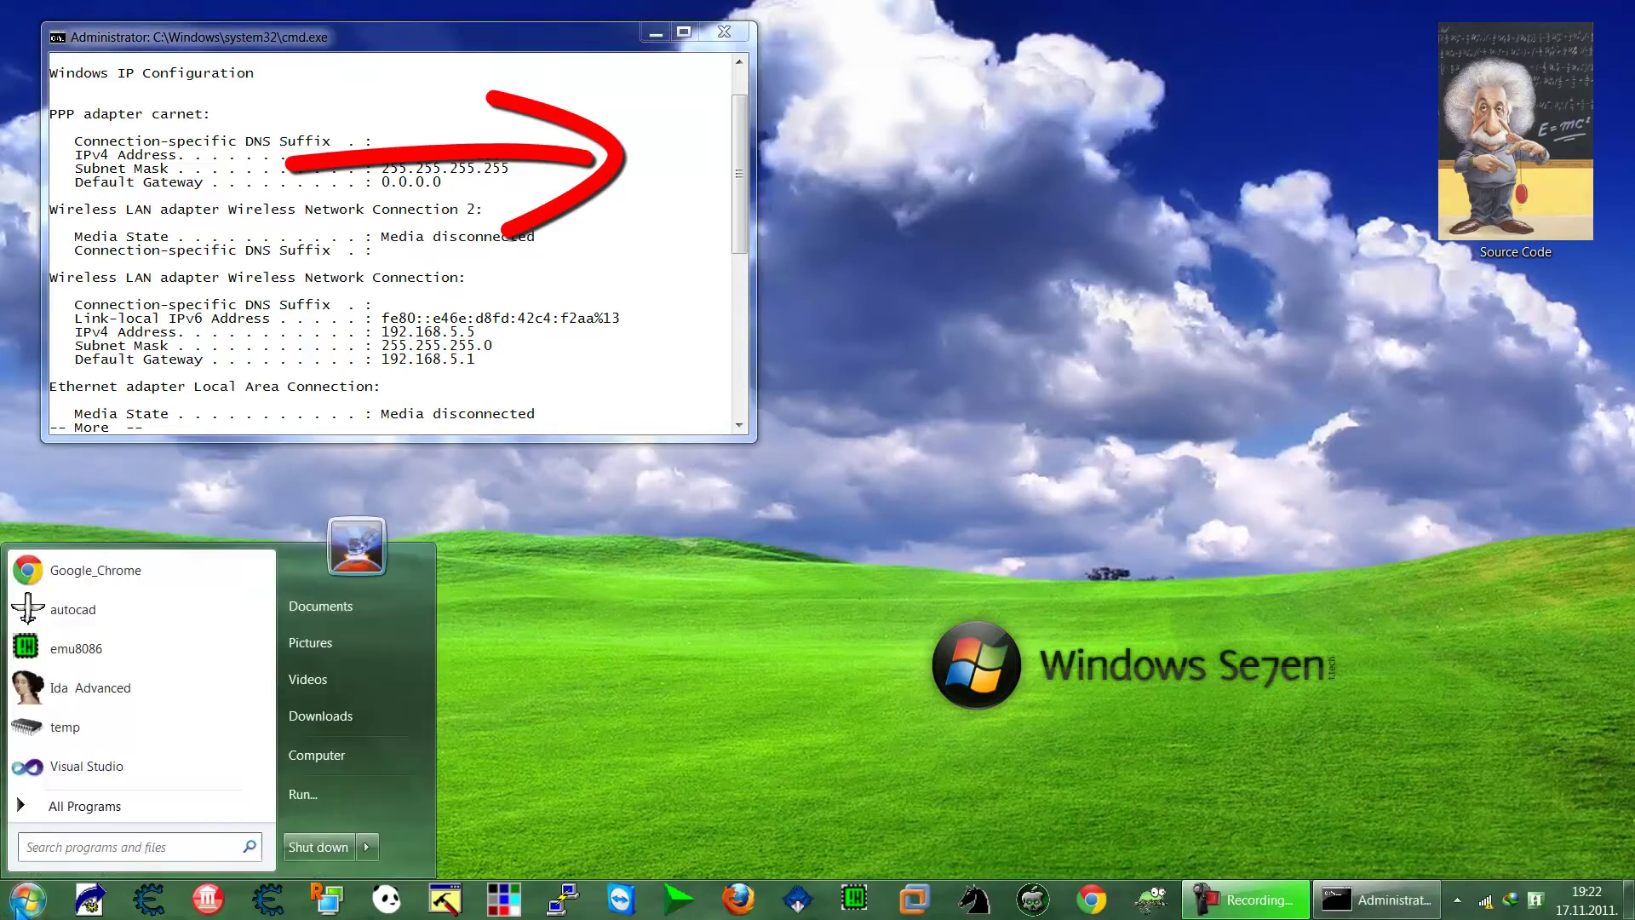
Step: Launch Chrome, load 192.168.5.1 and sign in to the router's admin page
click(102, 571)
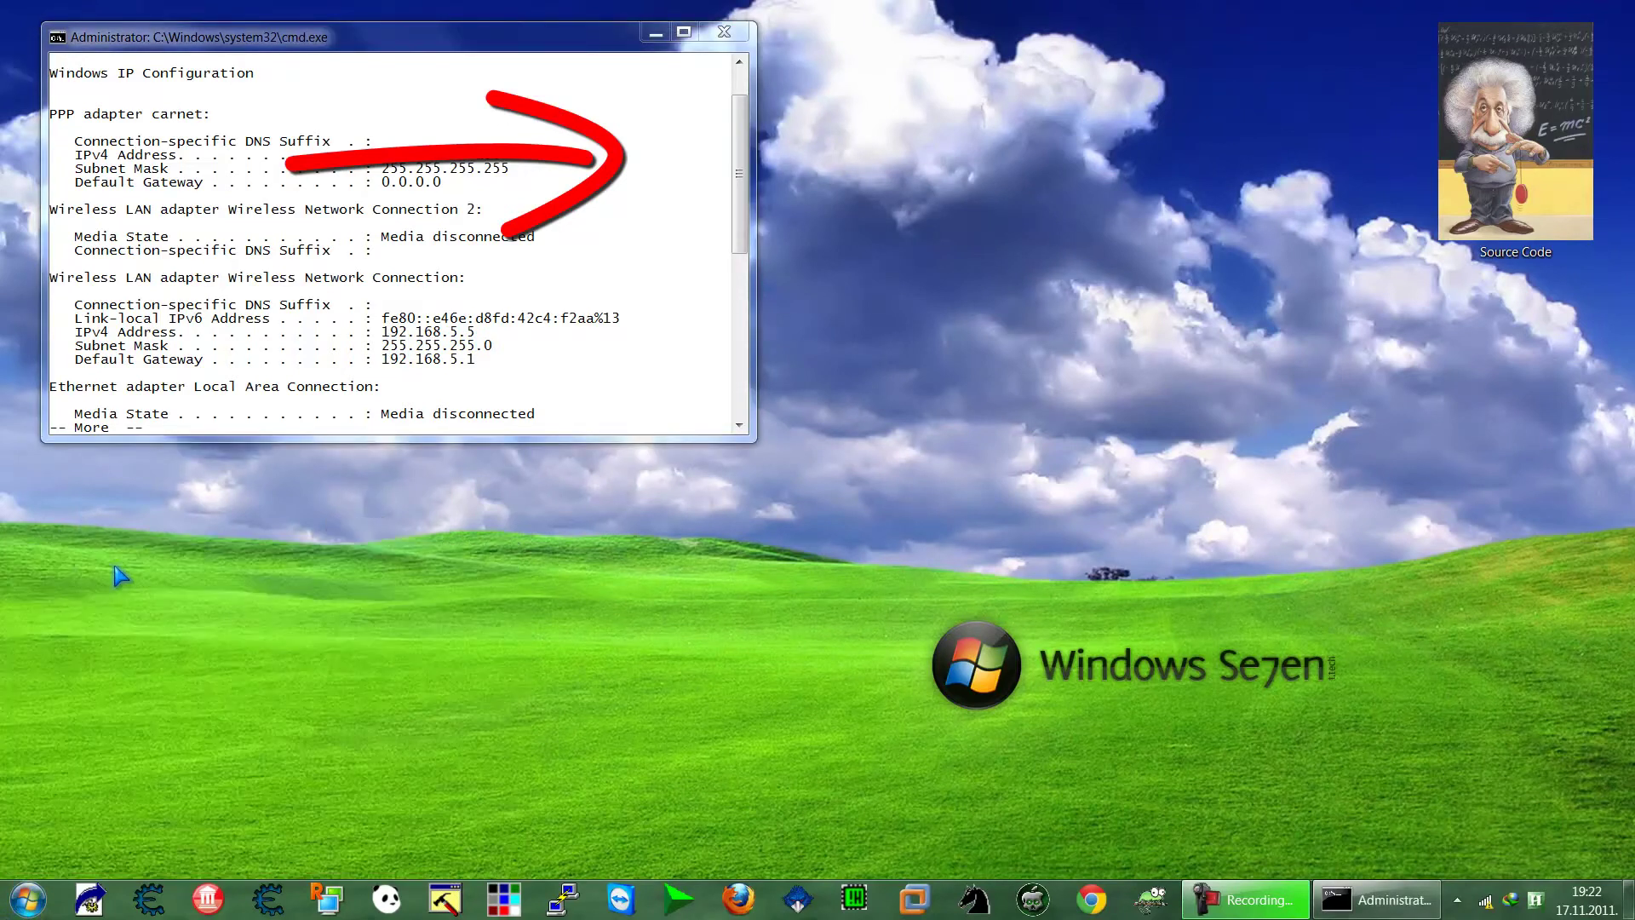
click(250, 64)
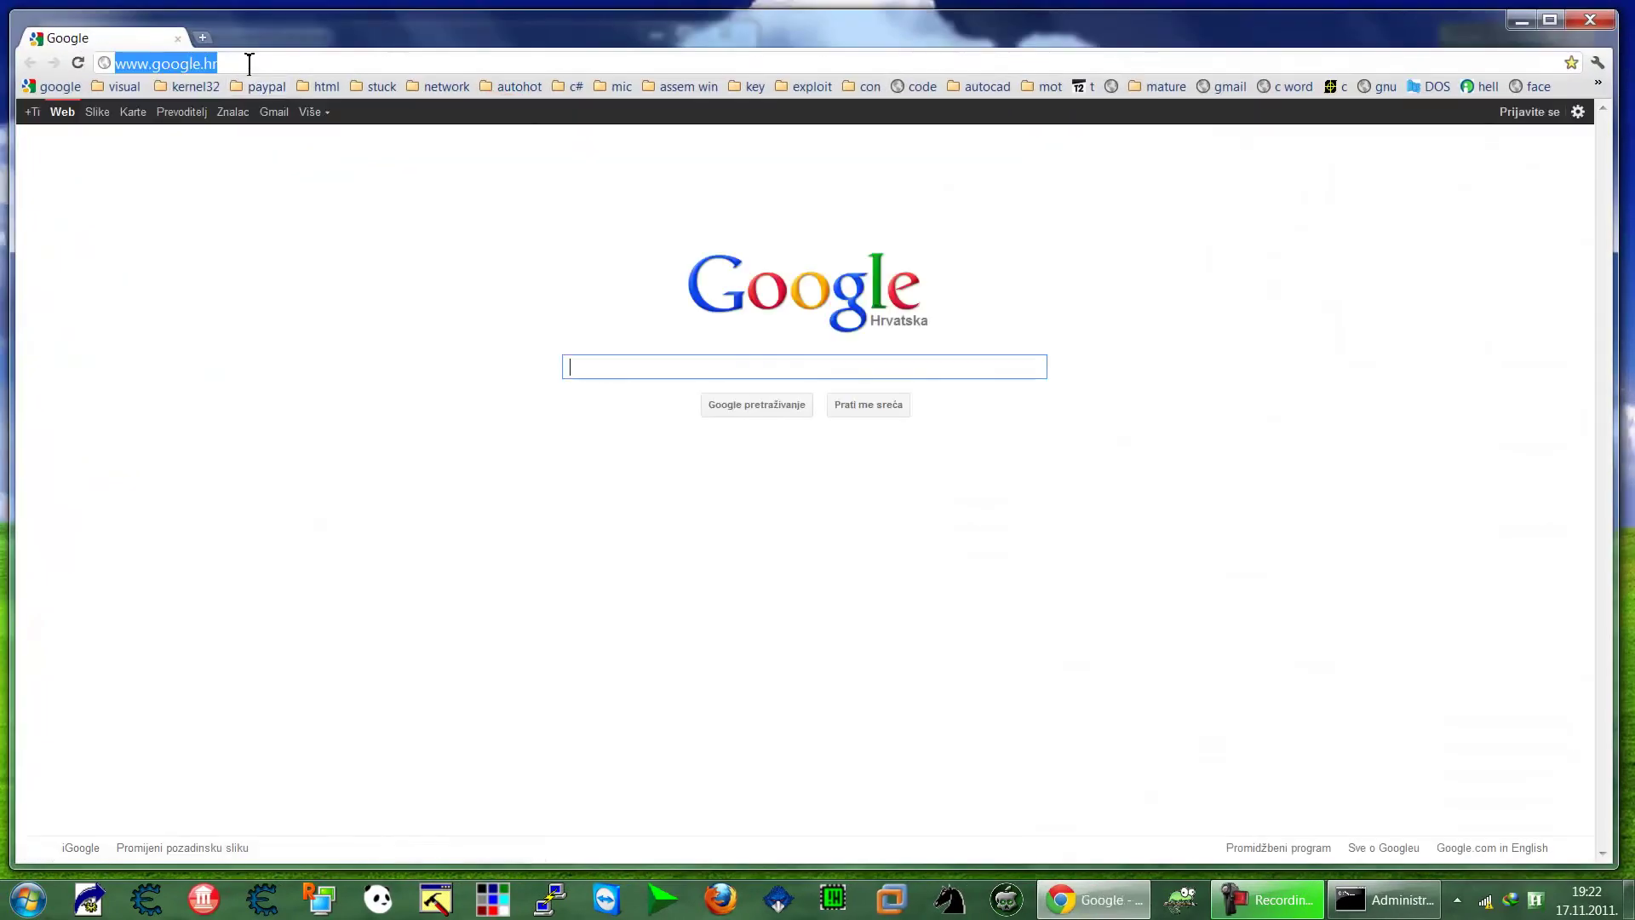
text(192.168.5.1)
key(Return)
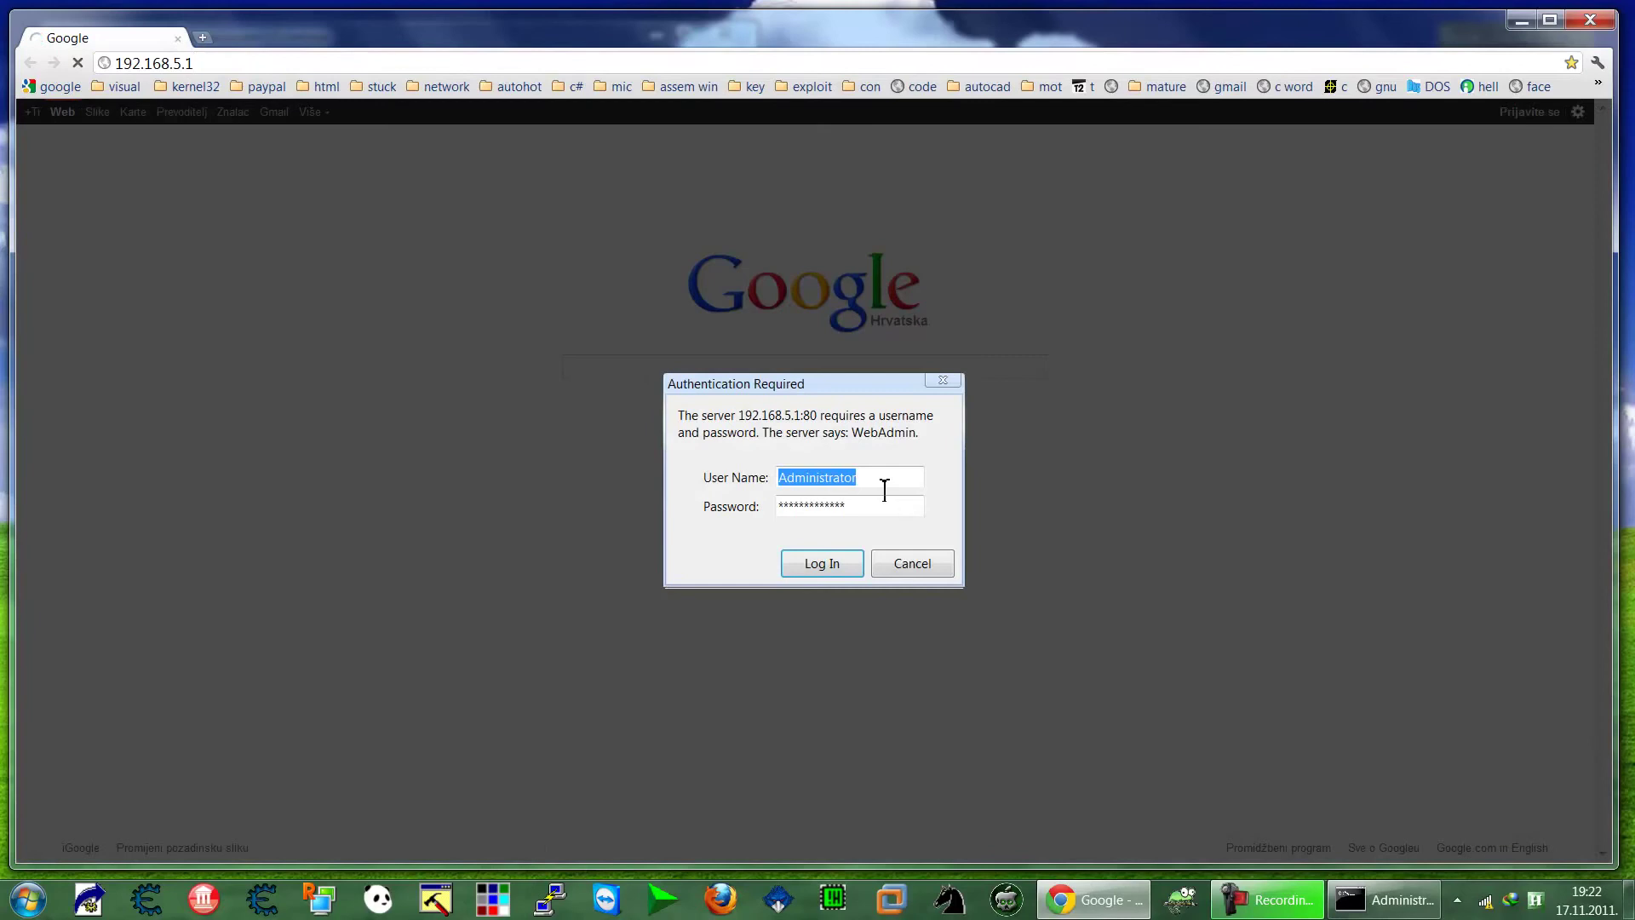
click(821, 565)
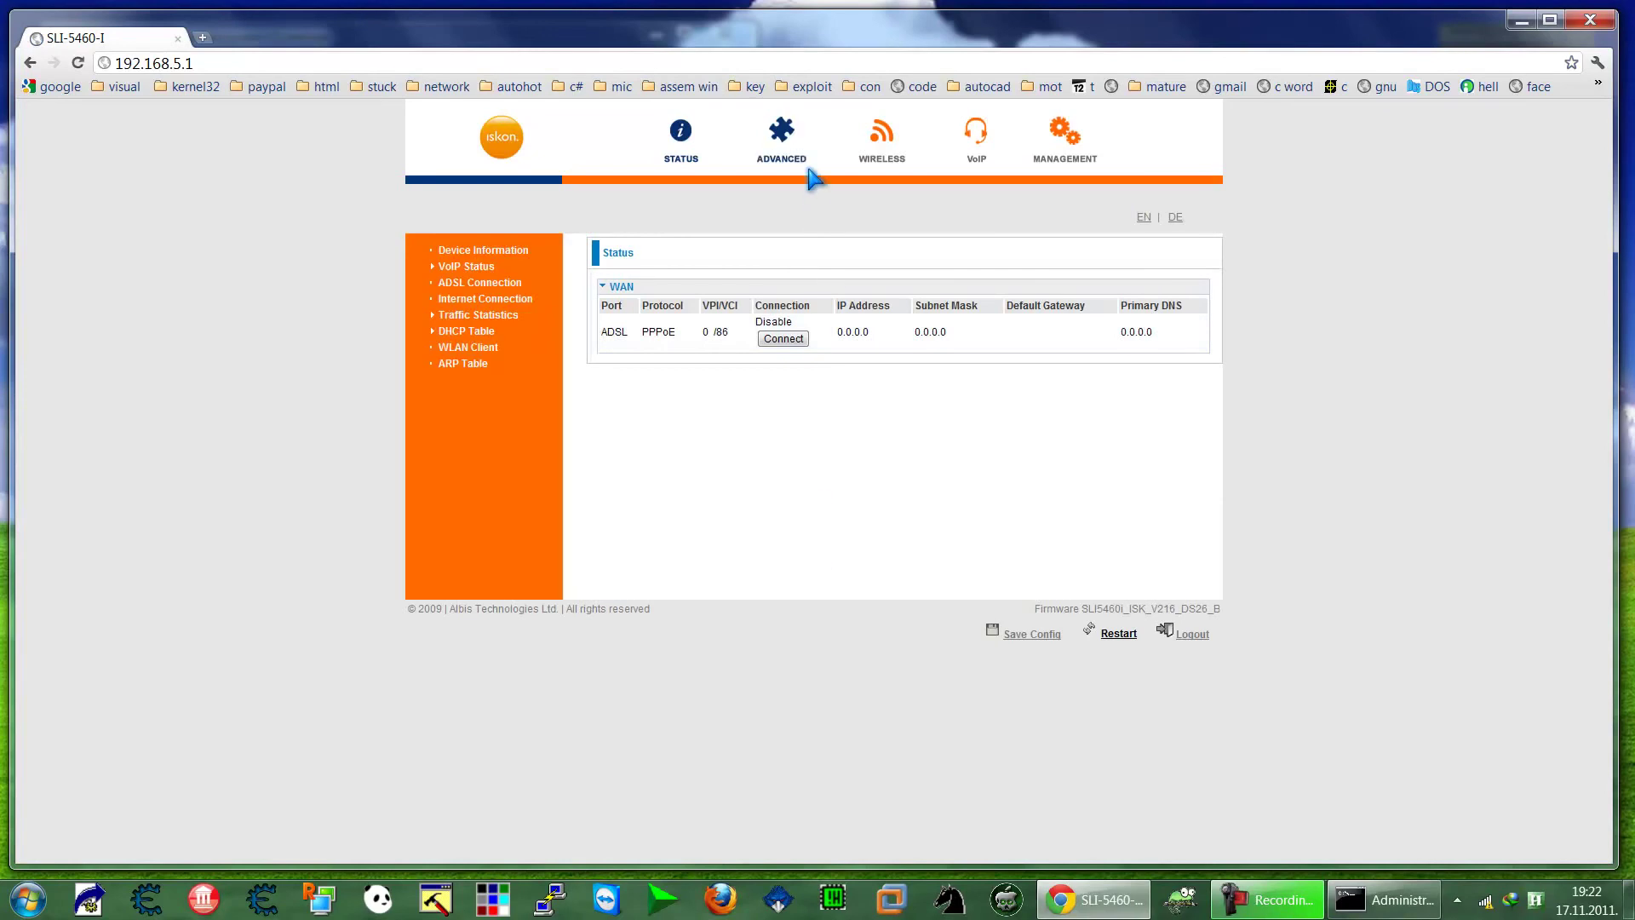
Step: Go to Advanced > Virtual Servers > Port Forwarding in the router admin
click(793, 150)
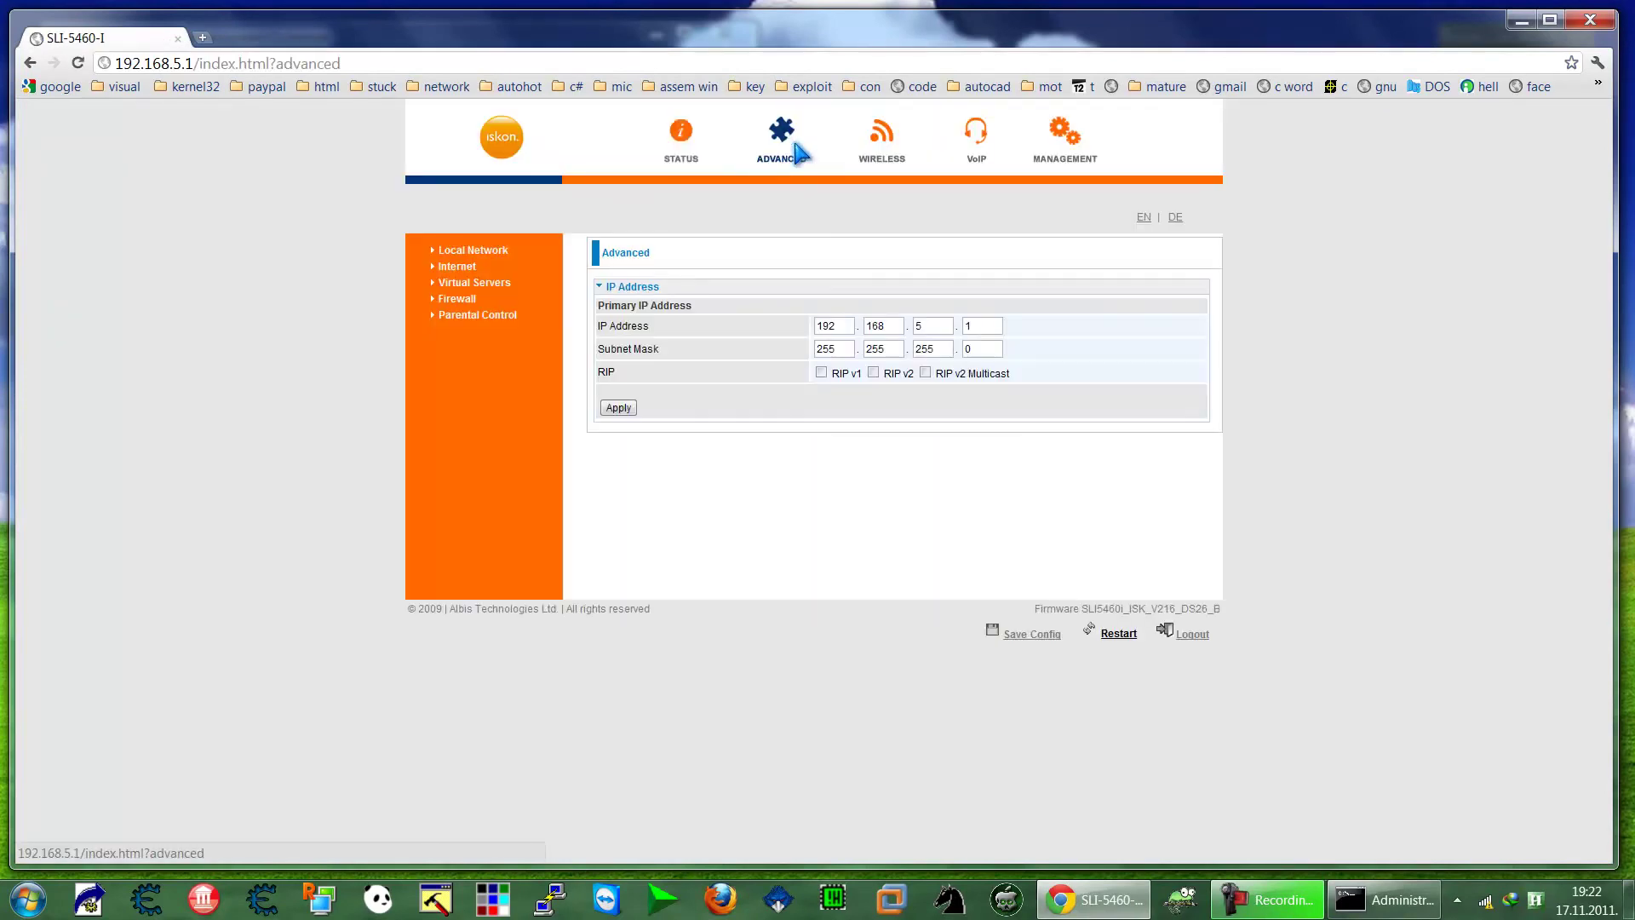
click(449, 283)
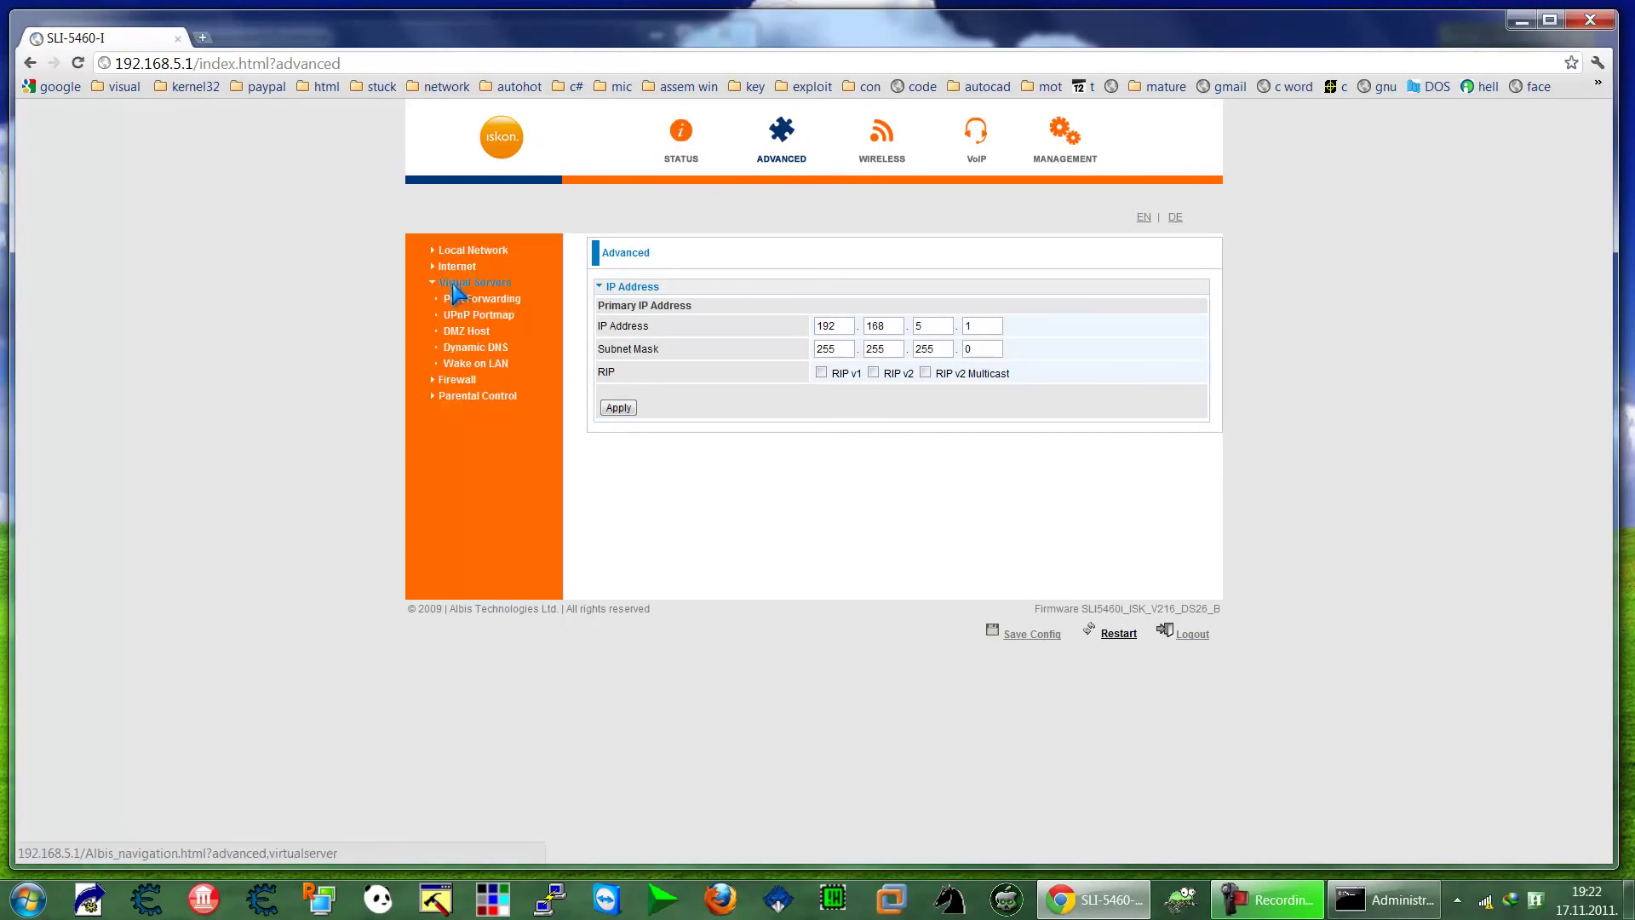
click(490, 300)
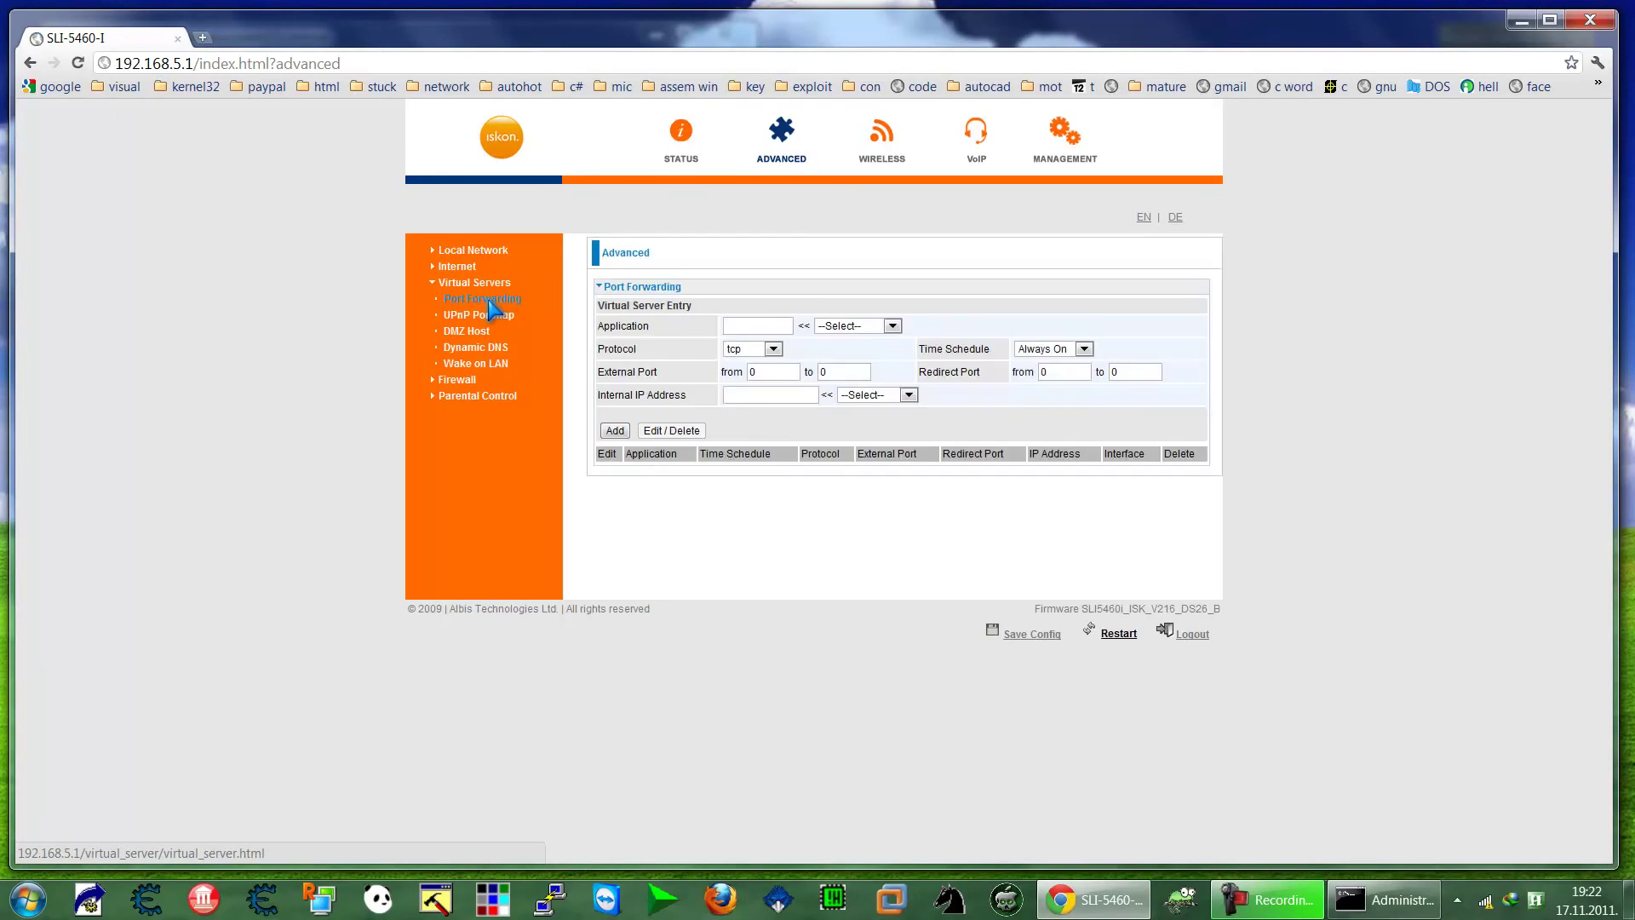
Step: Name the forwarding entry Radmin and set the external port range to 4899–4899
click(750, 327)
text(Rad)
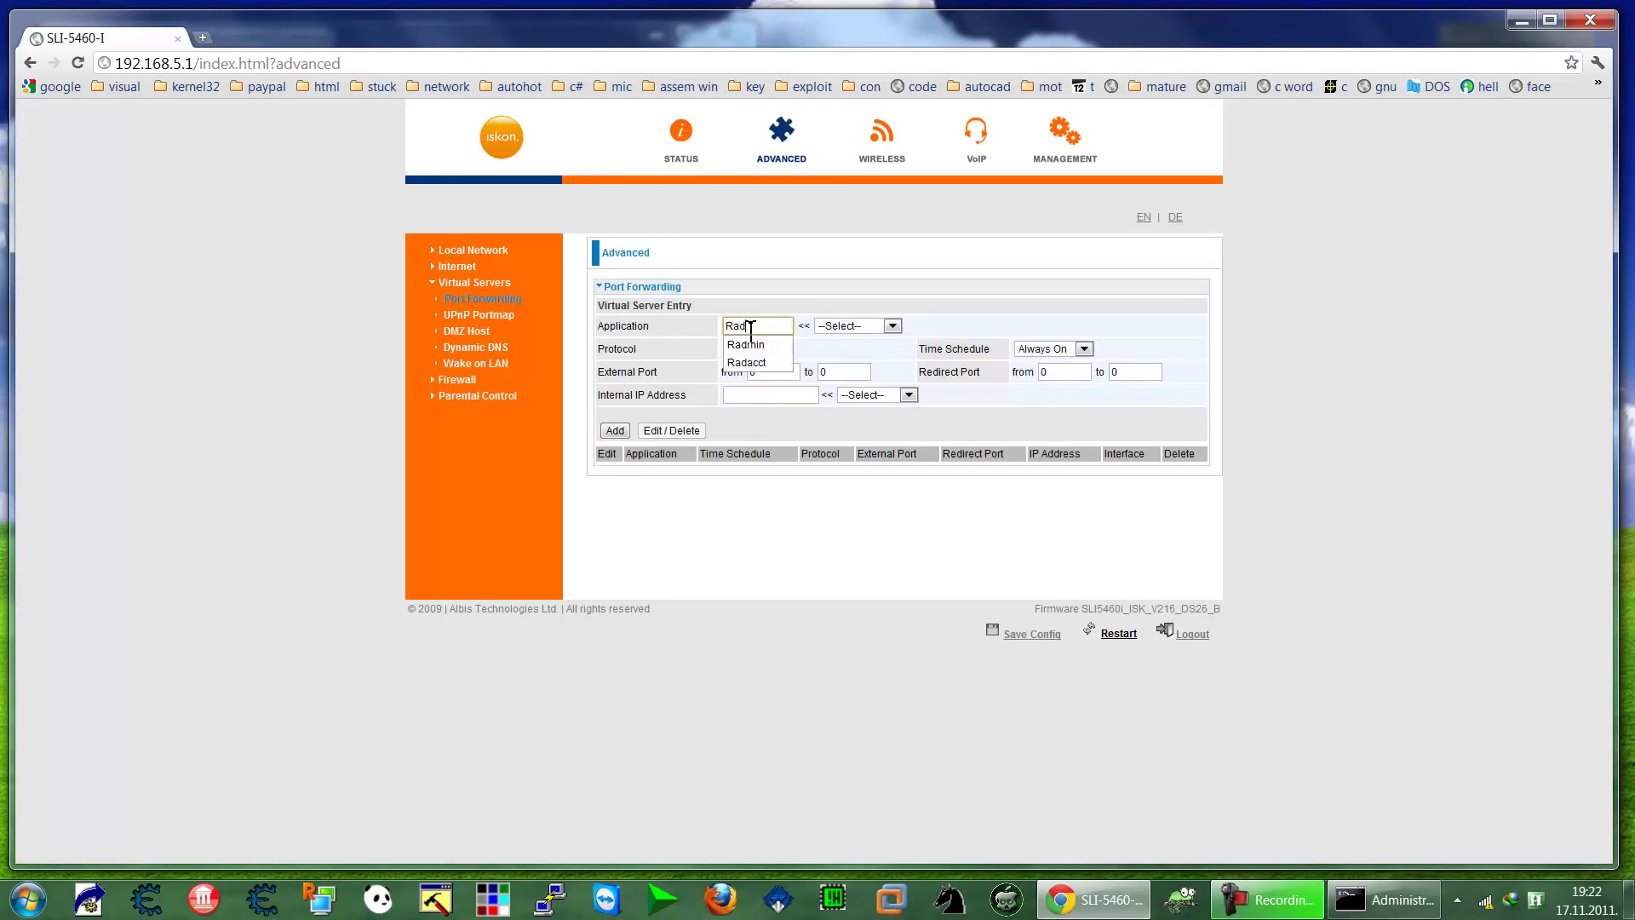
text(min)
key(Tab)
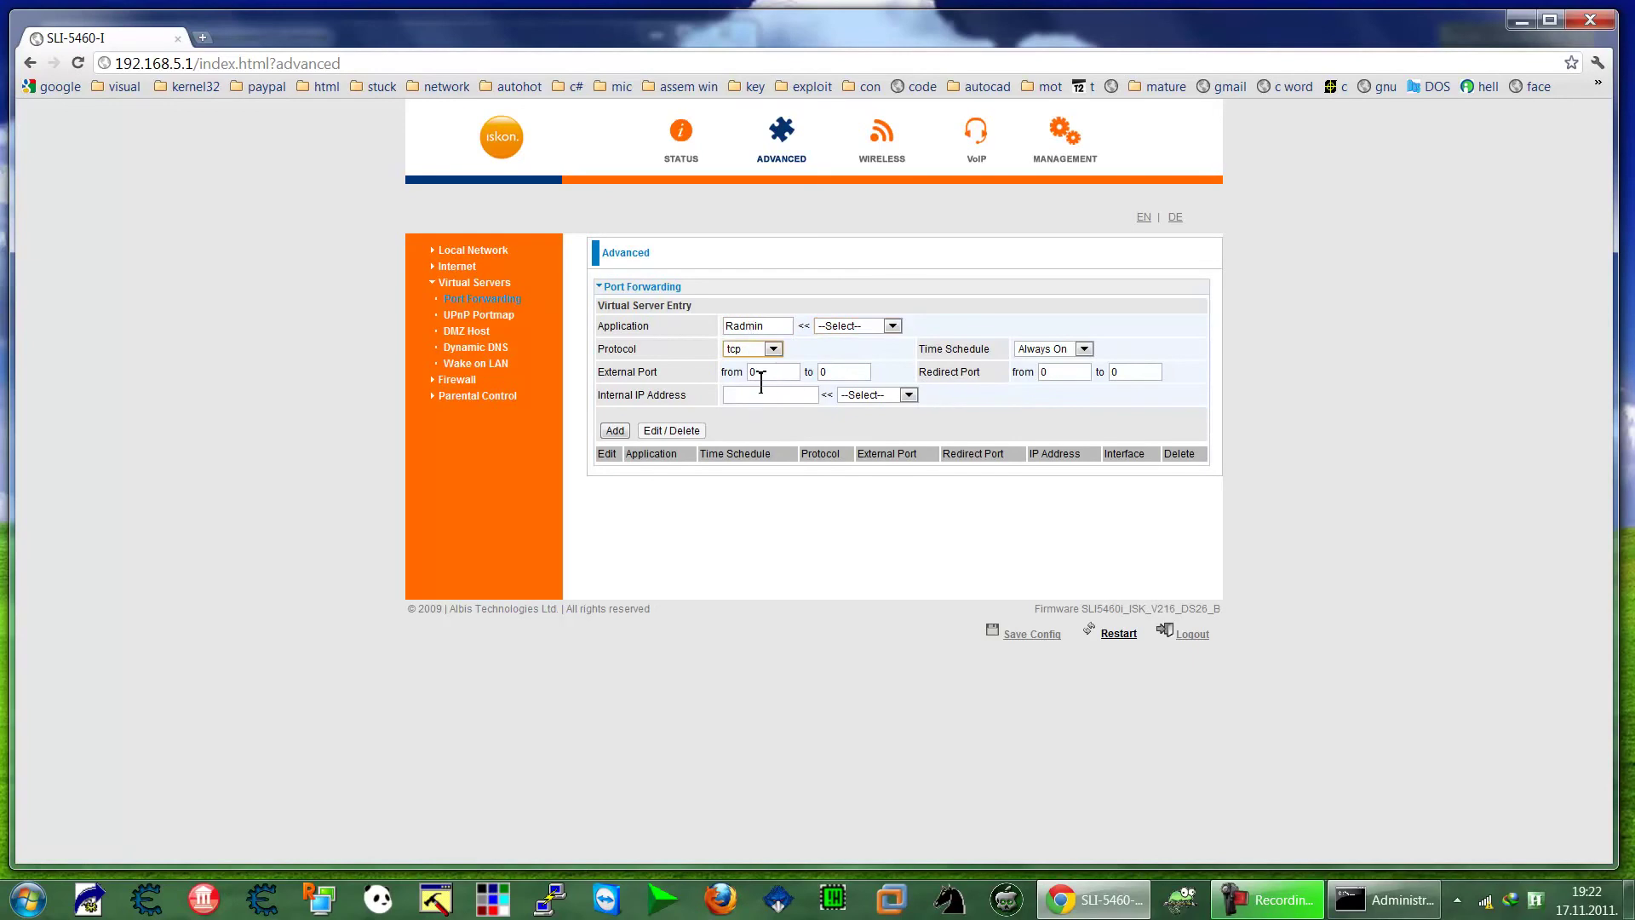
click(744, 371)
text(4)
click(770, 390)
click(840, 371)
text(4)
click(848, 390)
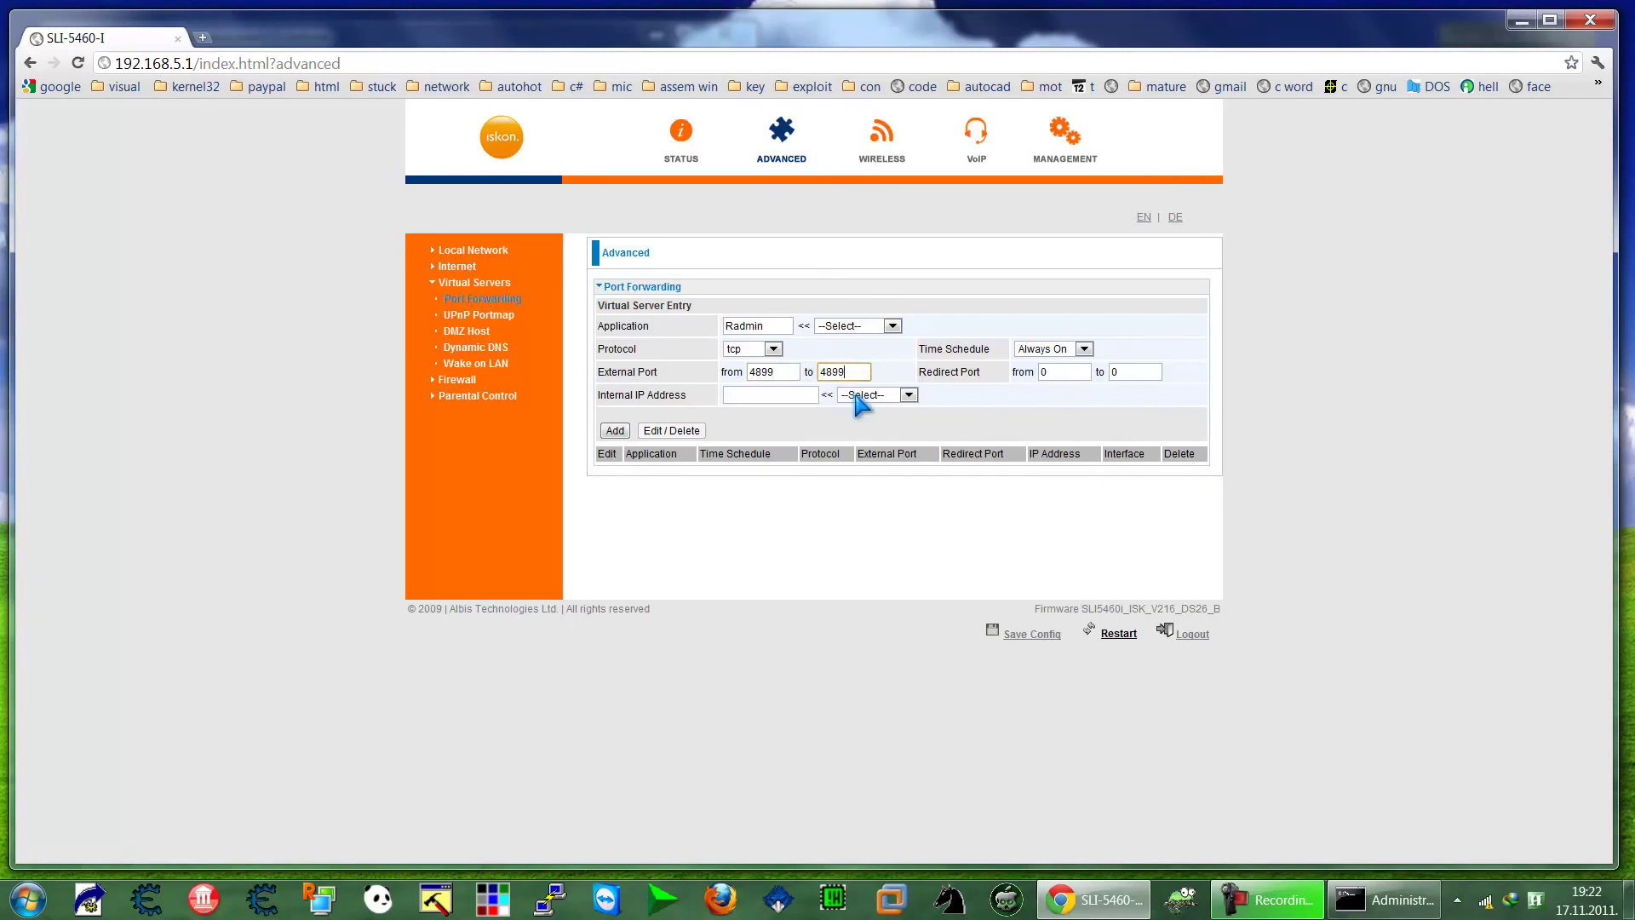
Step: Set the redirect port range to 4899–4899
double_click(1058, 371)
text(4)
click(1065, 390)
double_click(1113, 372)
text(4)
click(1120, 390)
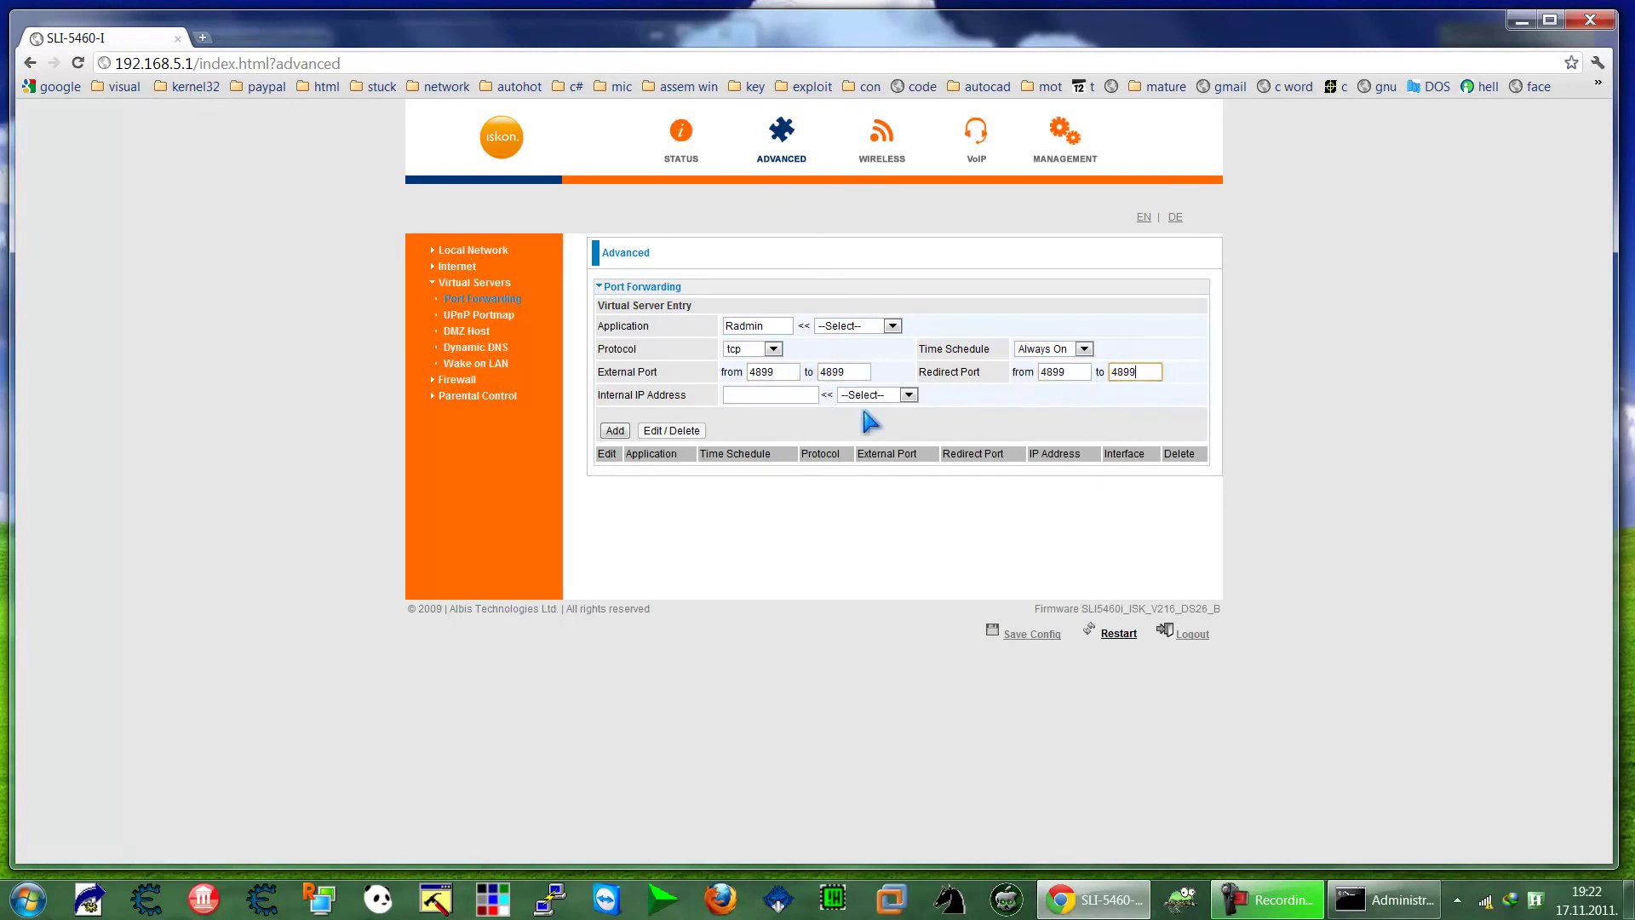
Step: Check the PC's address in ipconfig and set the internal IP to 192.168.5.5
double_click(728, 395)
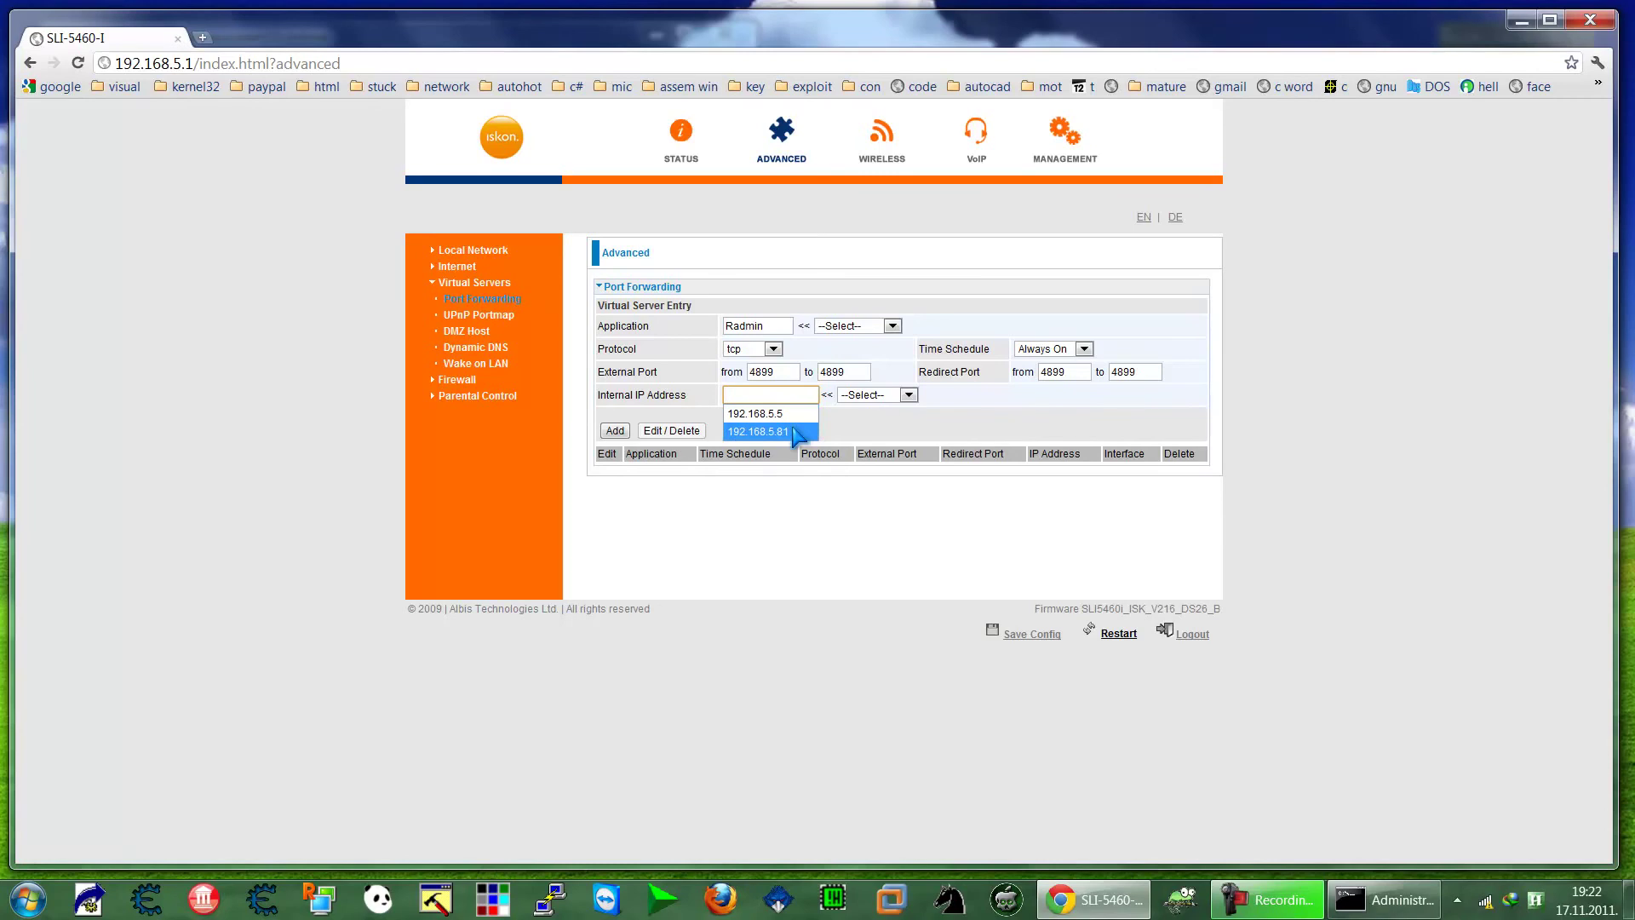
key(alt+Tab)
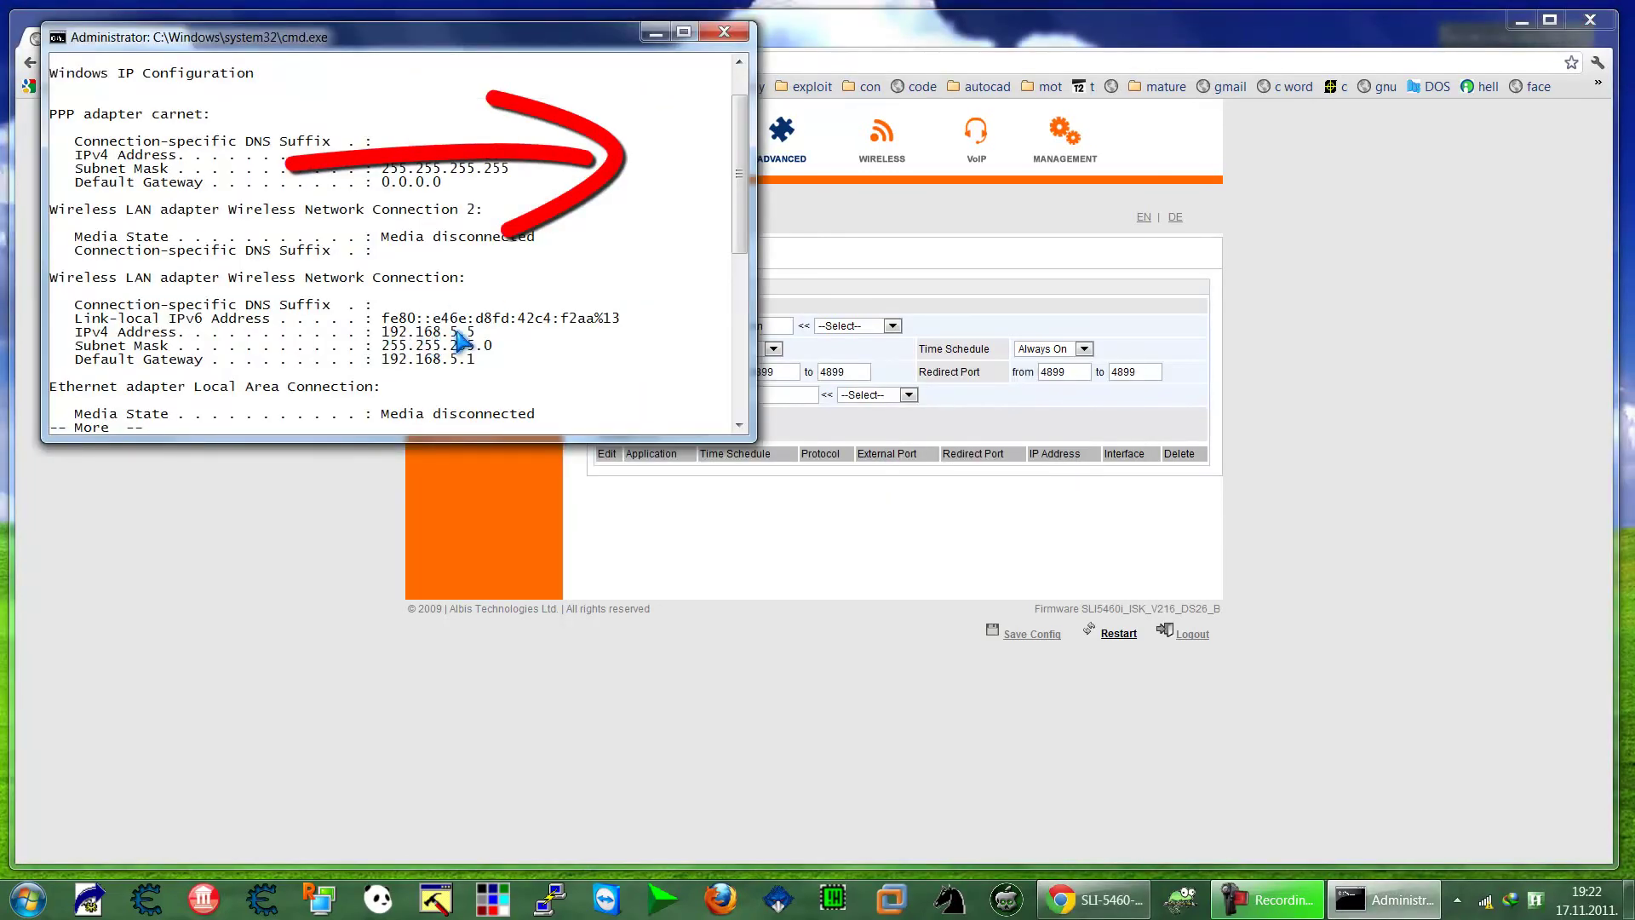
click(786, 398)
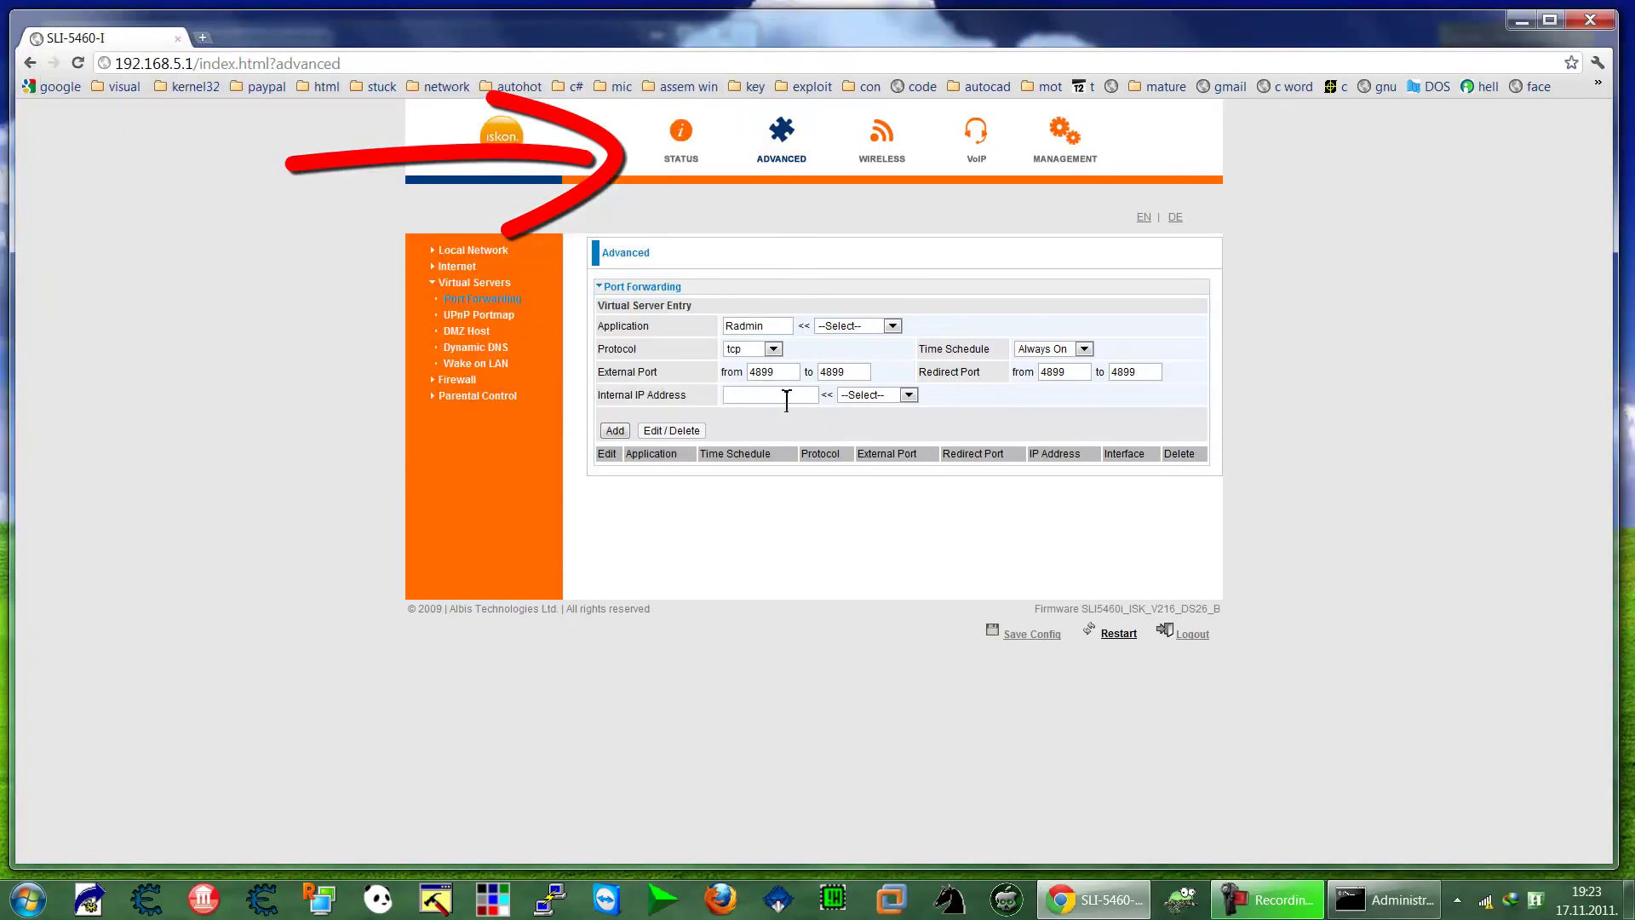
click(786, 397)
click(792, 410)
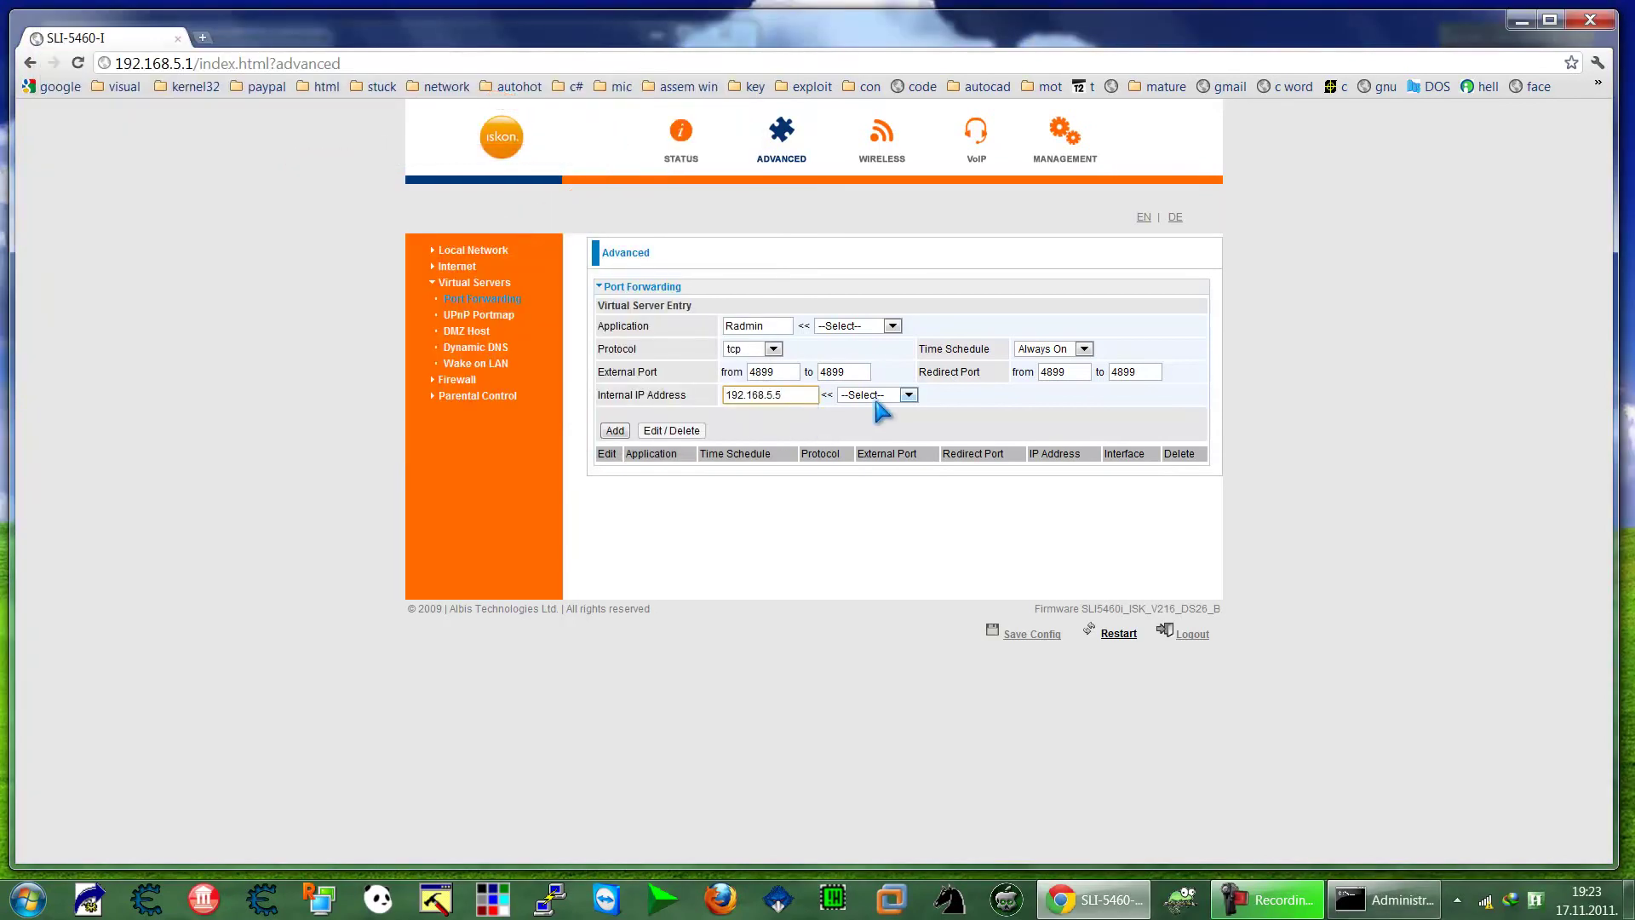
click(878, 397)
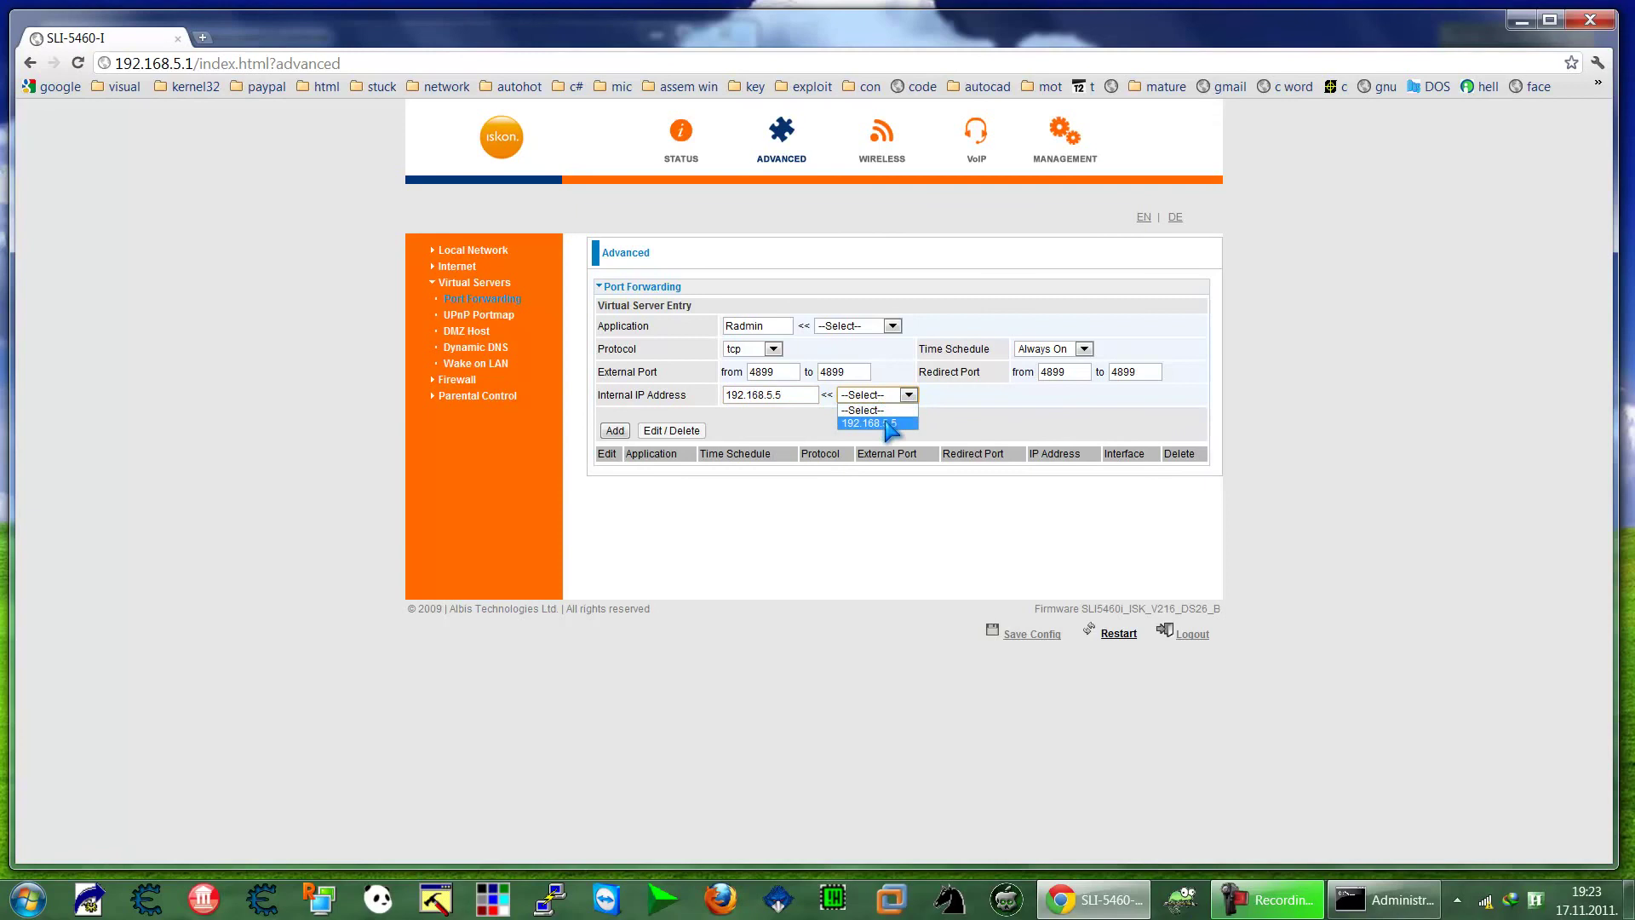
click(877, 423)
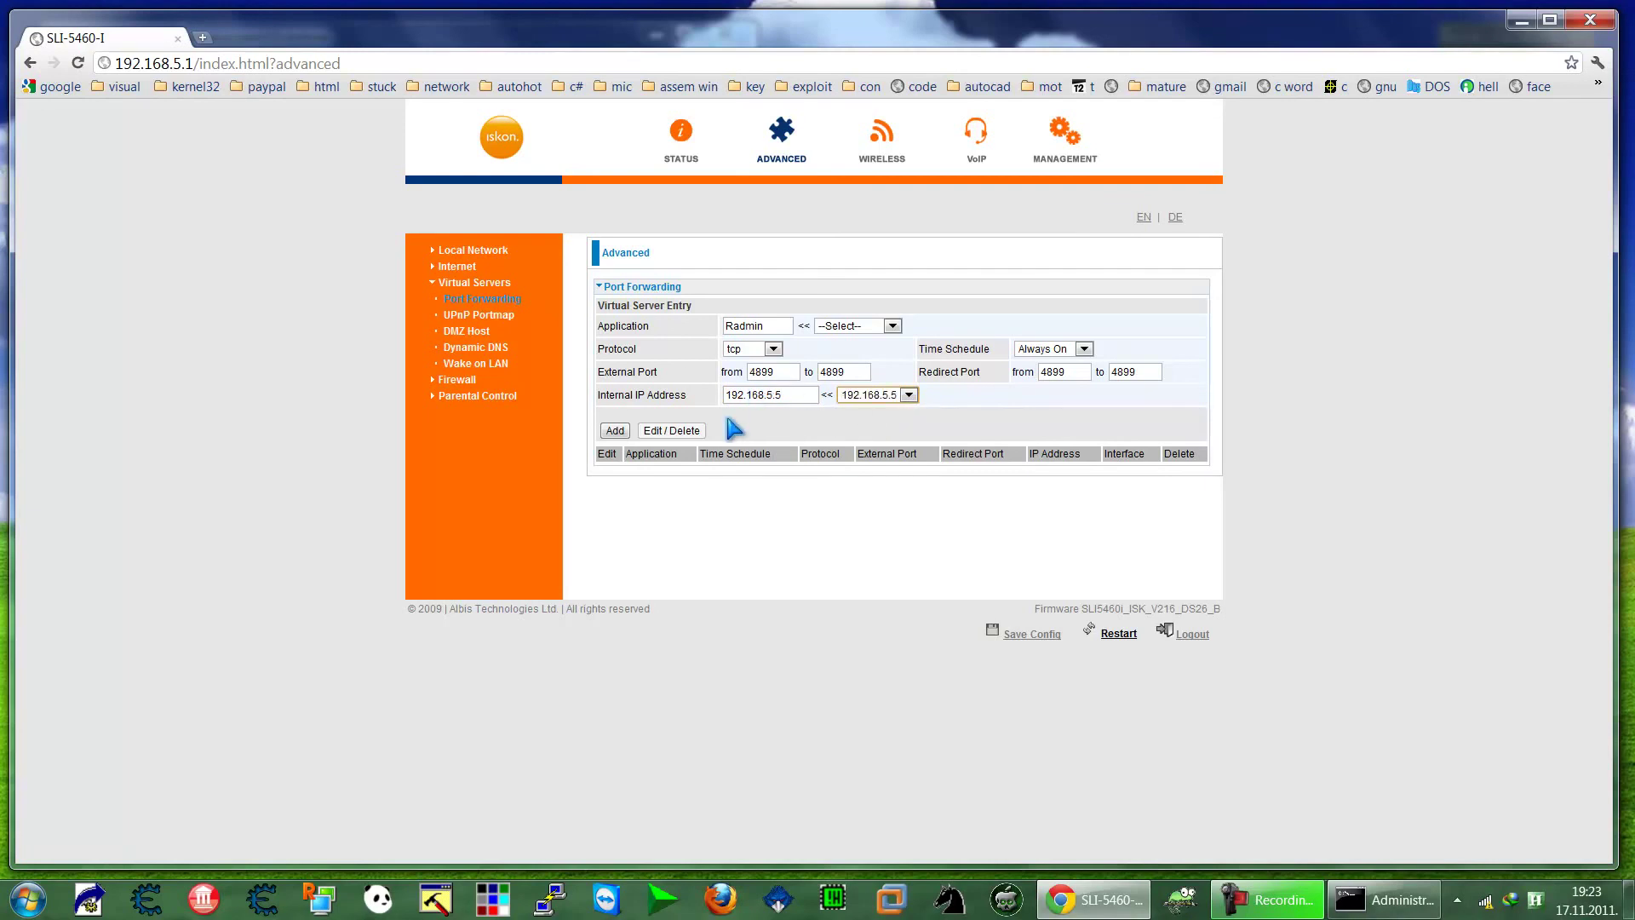
Step: Add the Radmin rule to the forwarding list and save the configuration to flash
click(616, 432)
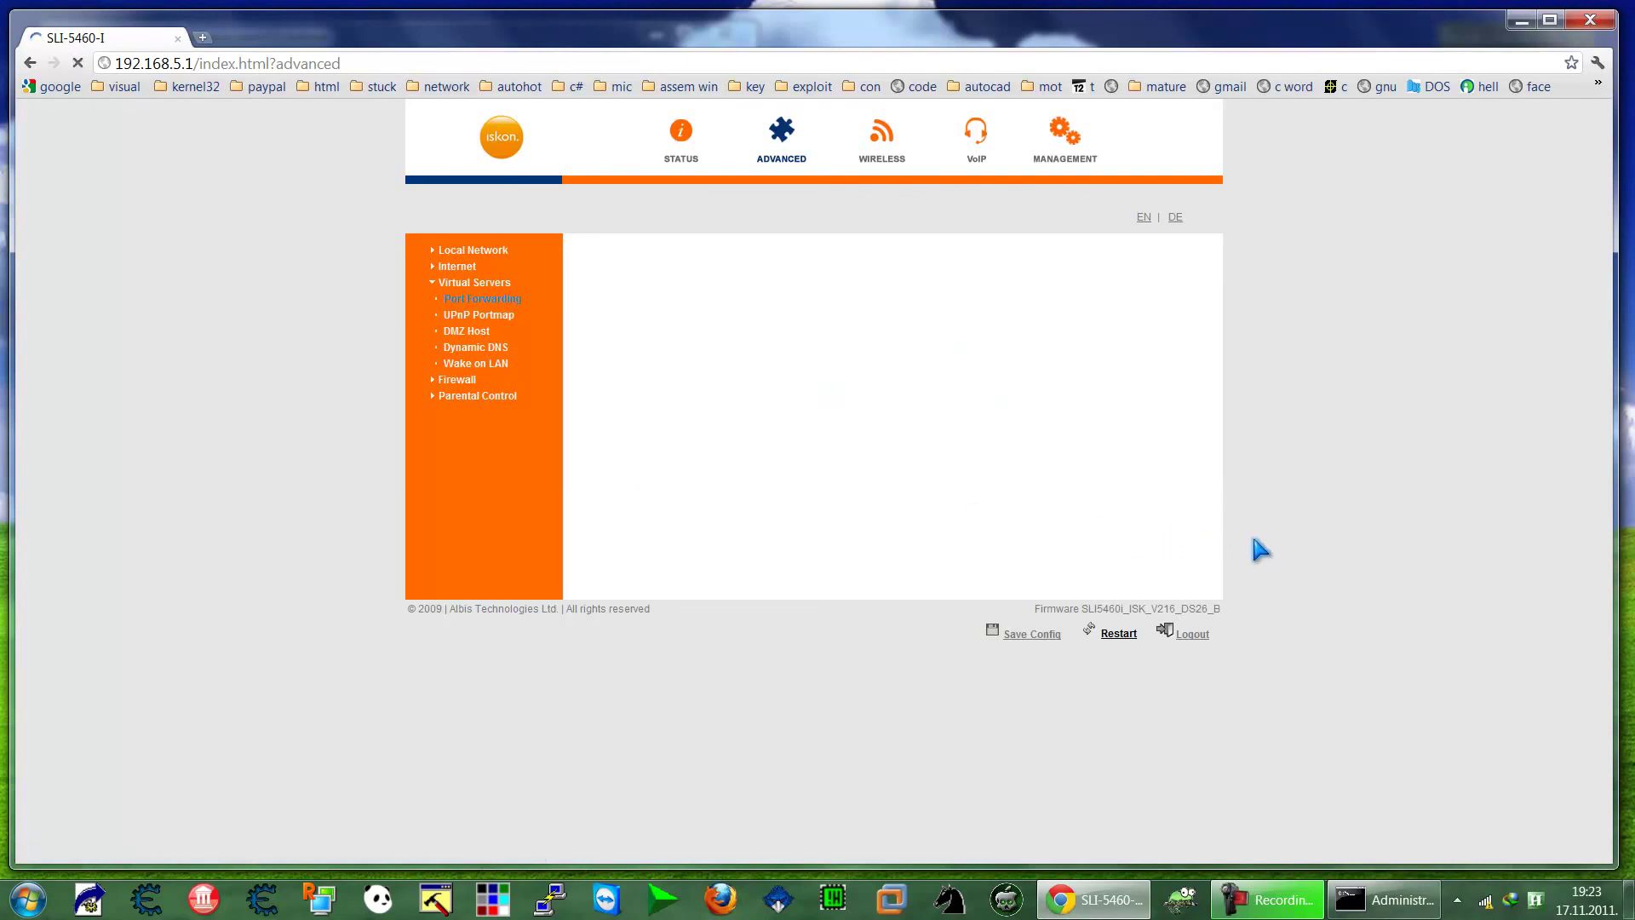
click(1050, 635)
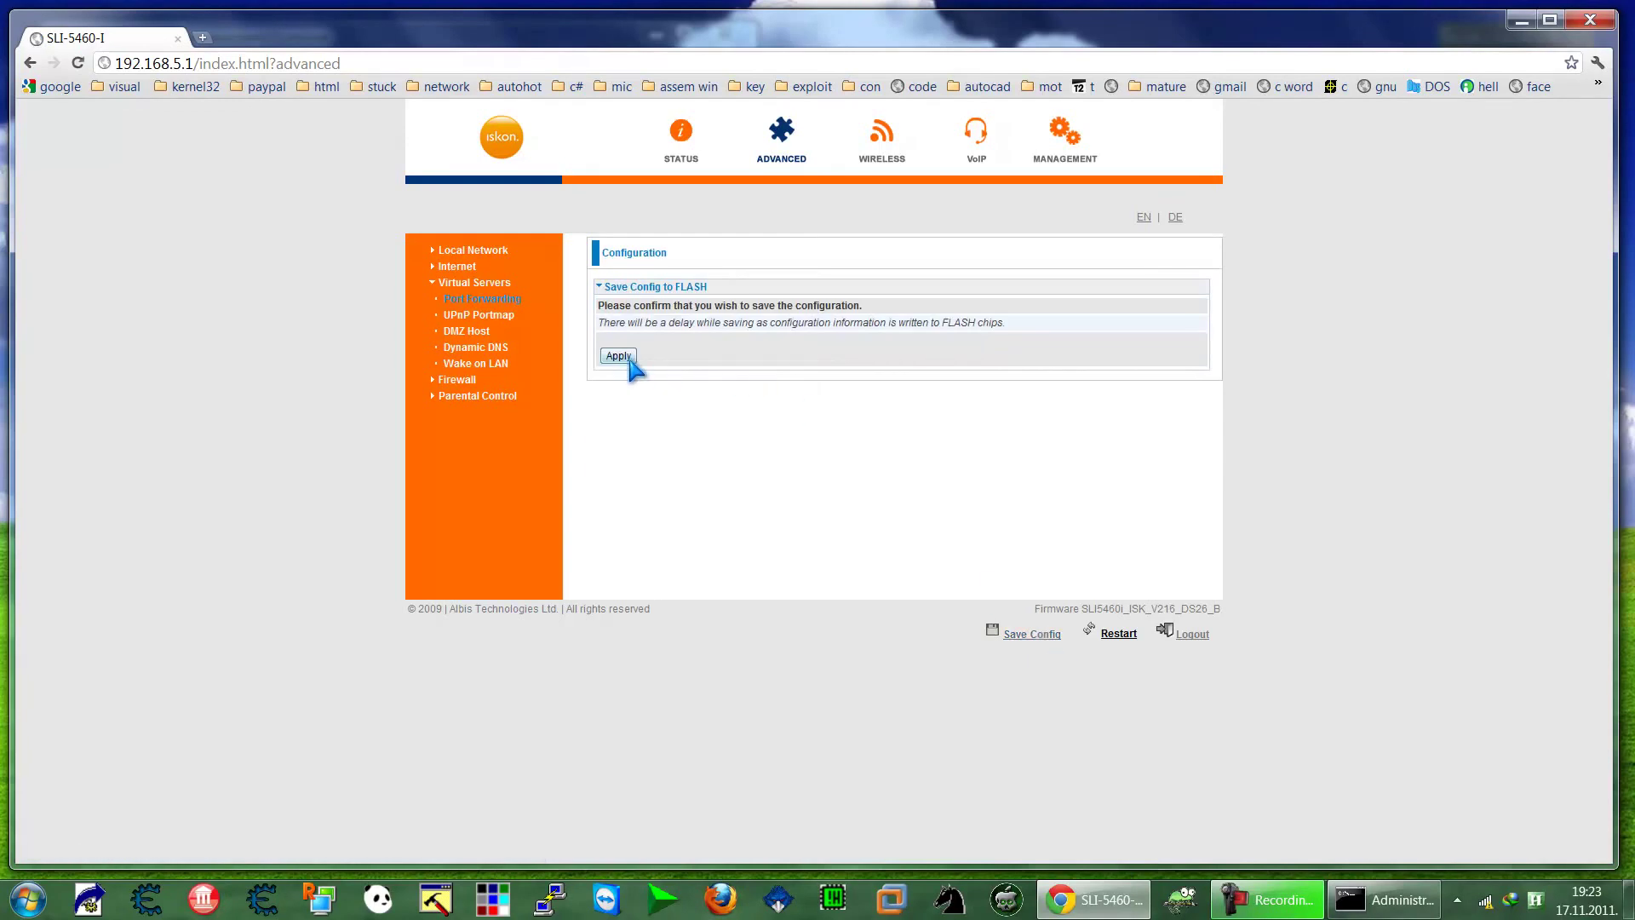
click(619, 355)
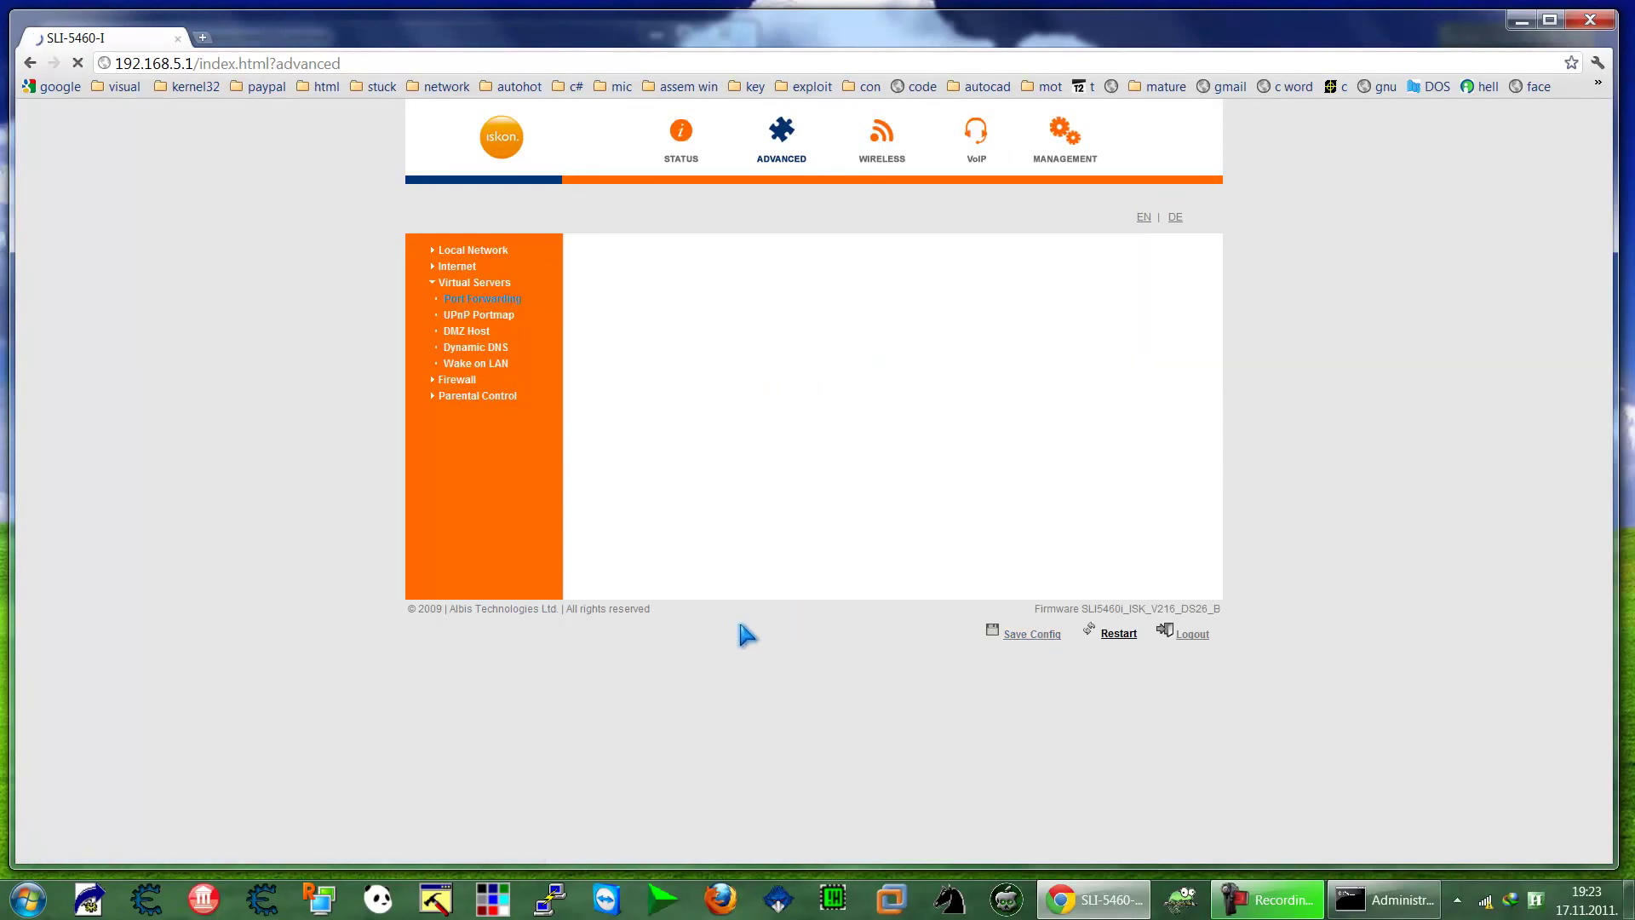
Step: In a new tab, use yougetsignal.com's port tester to check that port 4899 is open
click(203, 38)
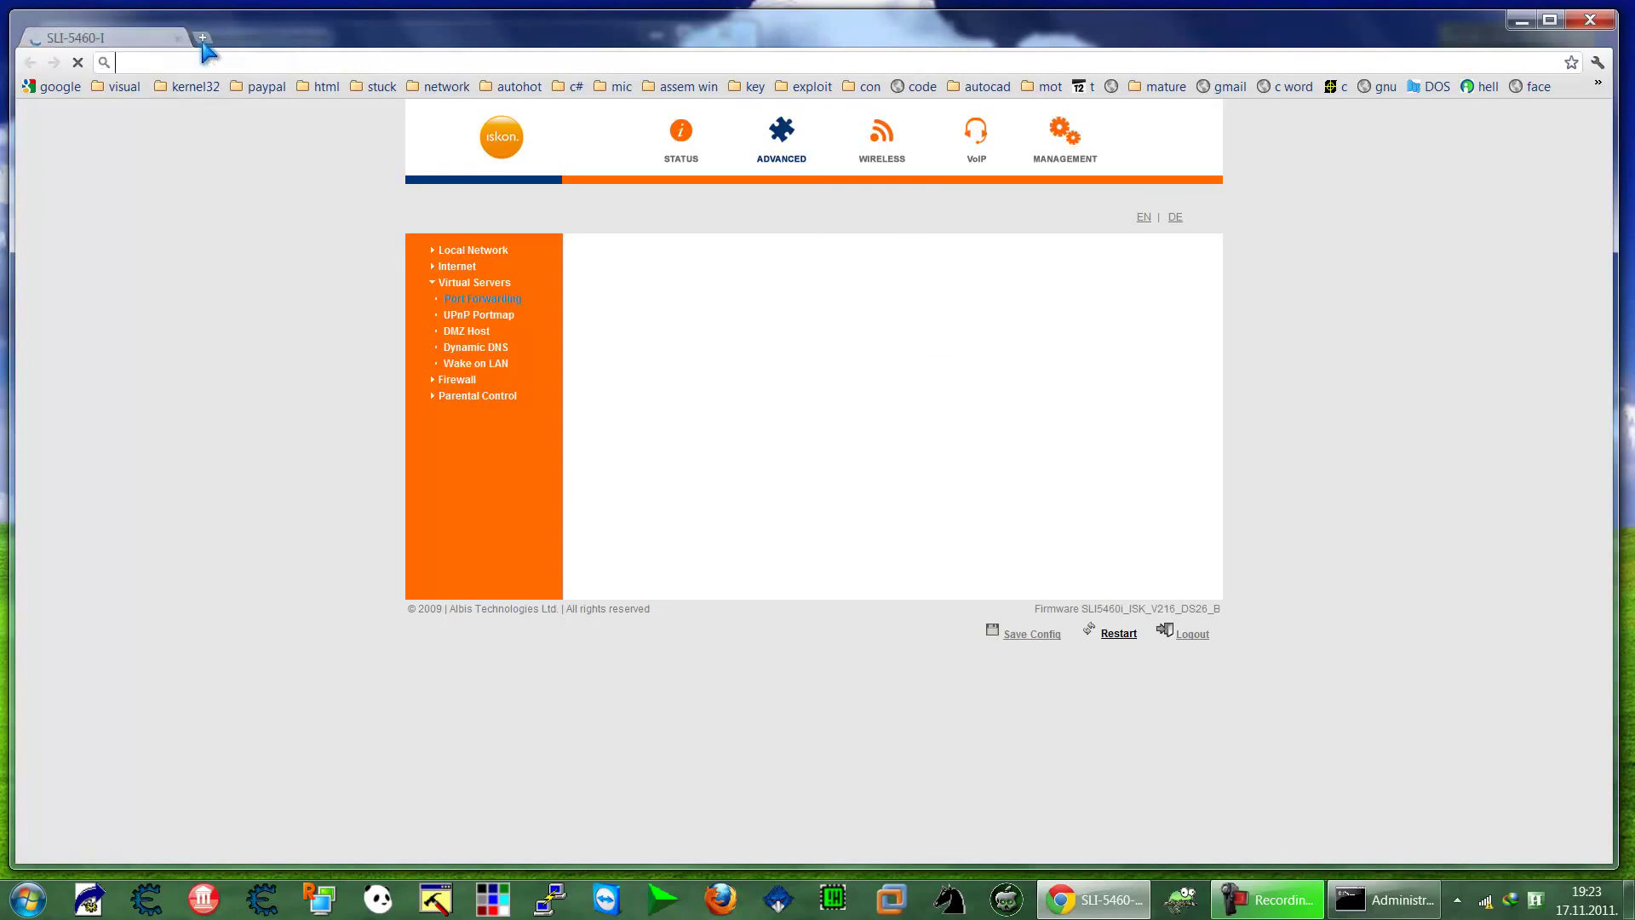
text(yougetsignal.com)
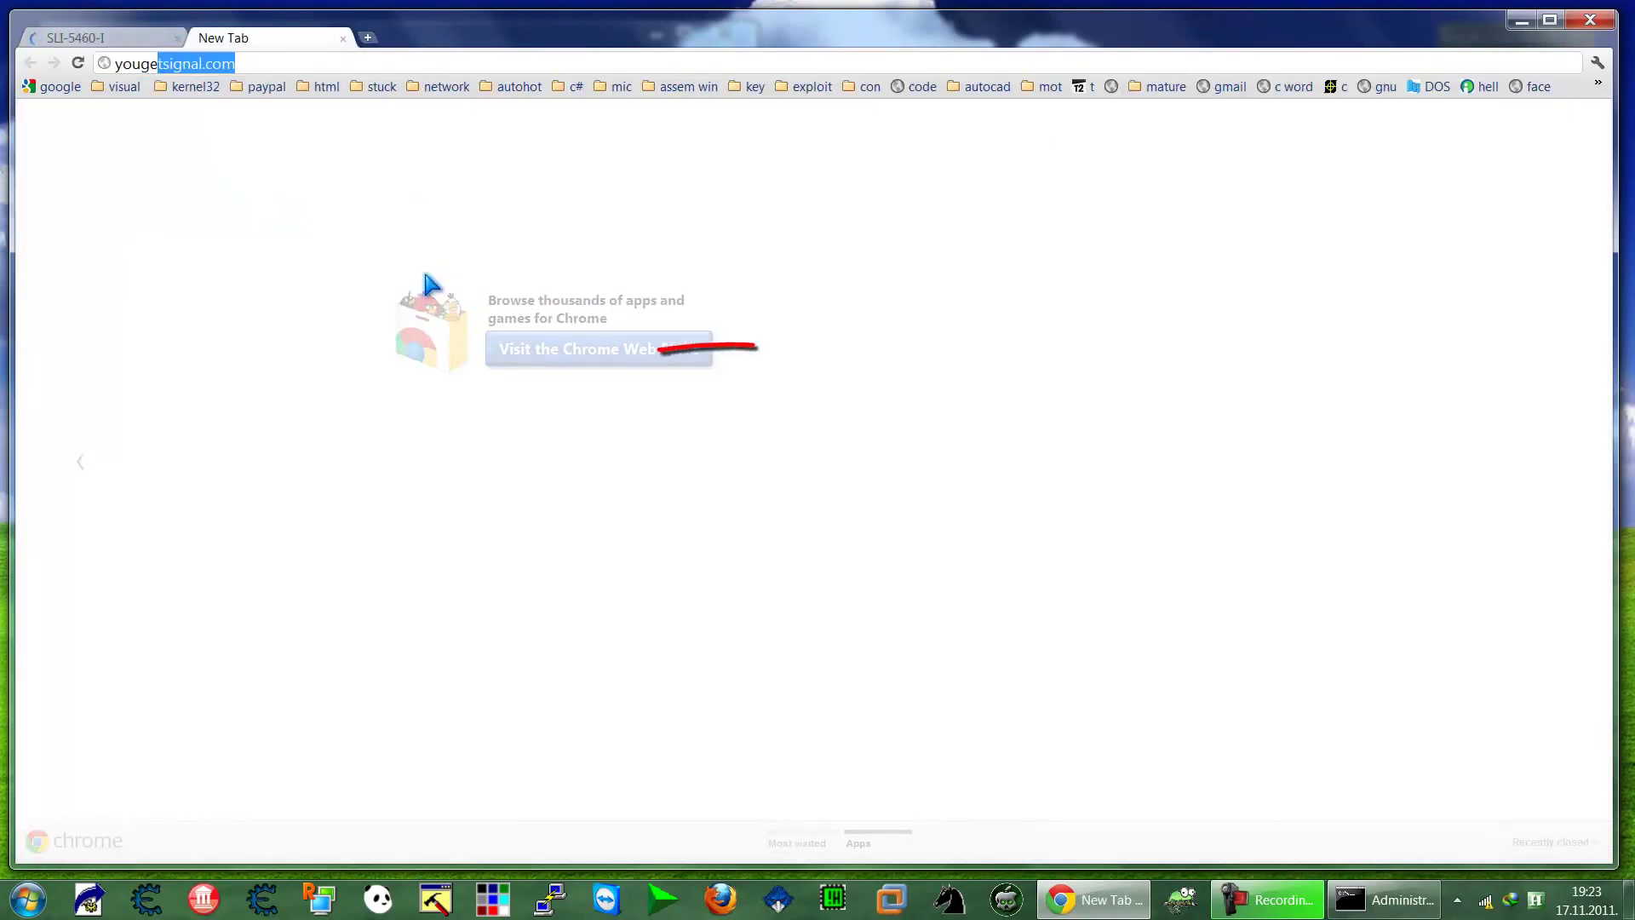
key(Return)
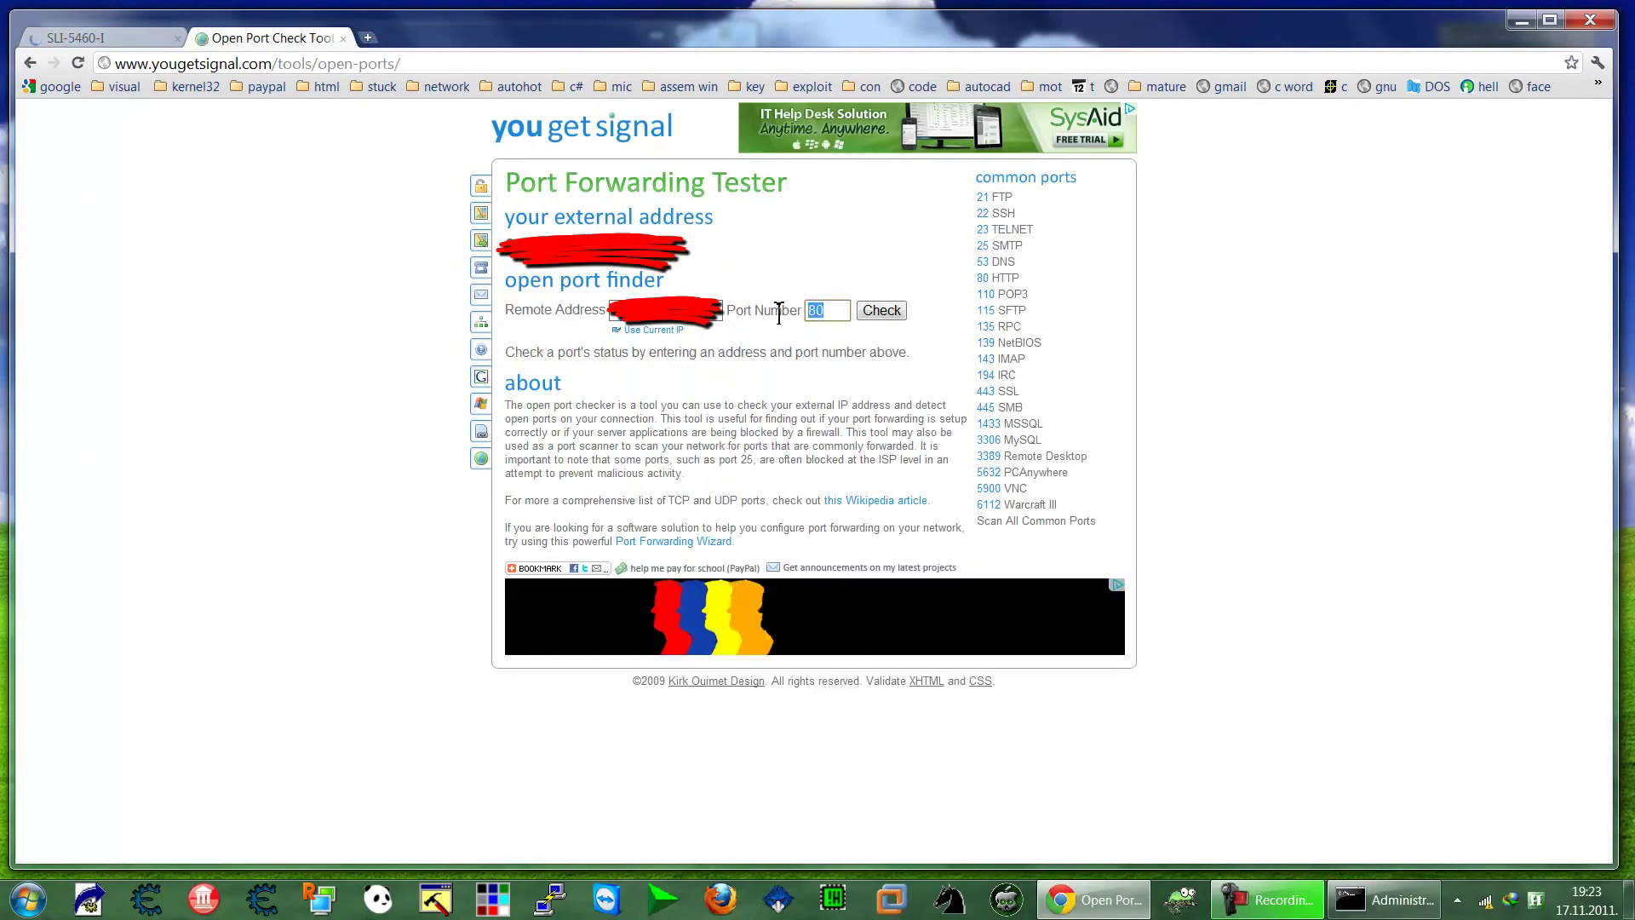
text(4899)
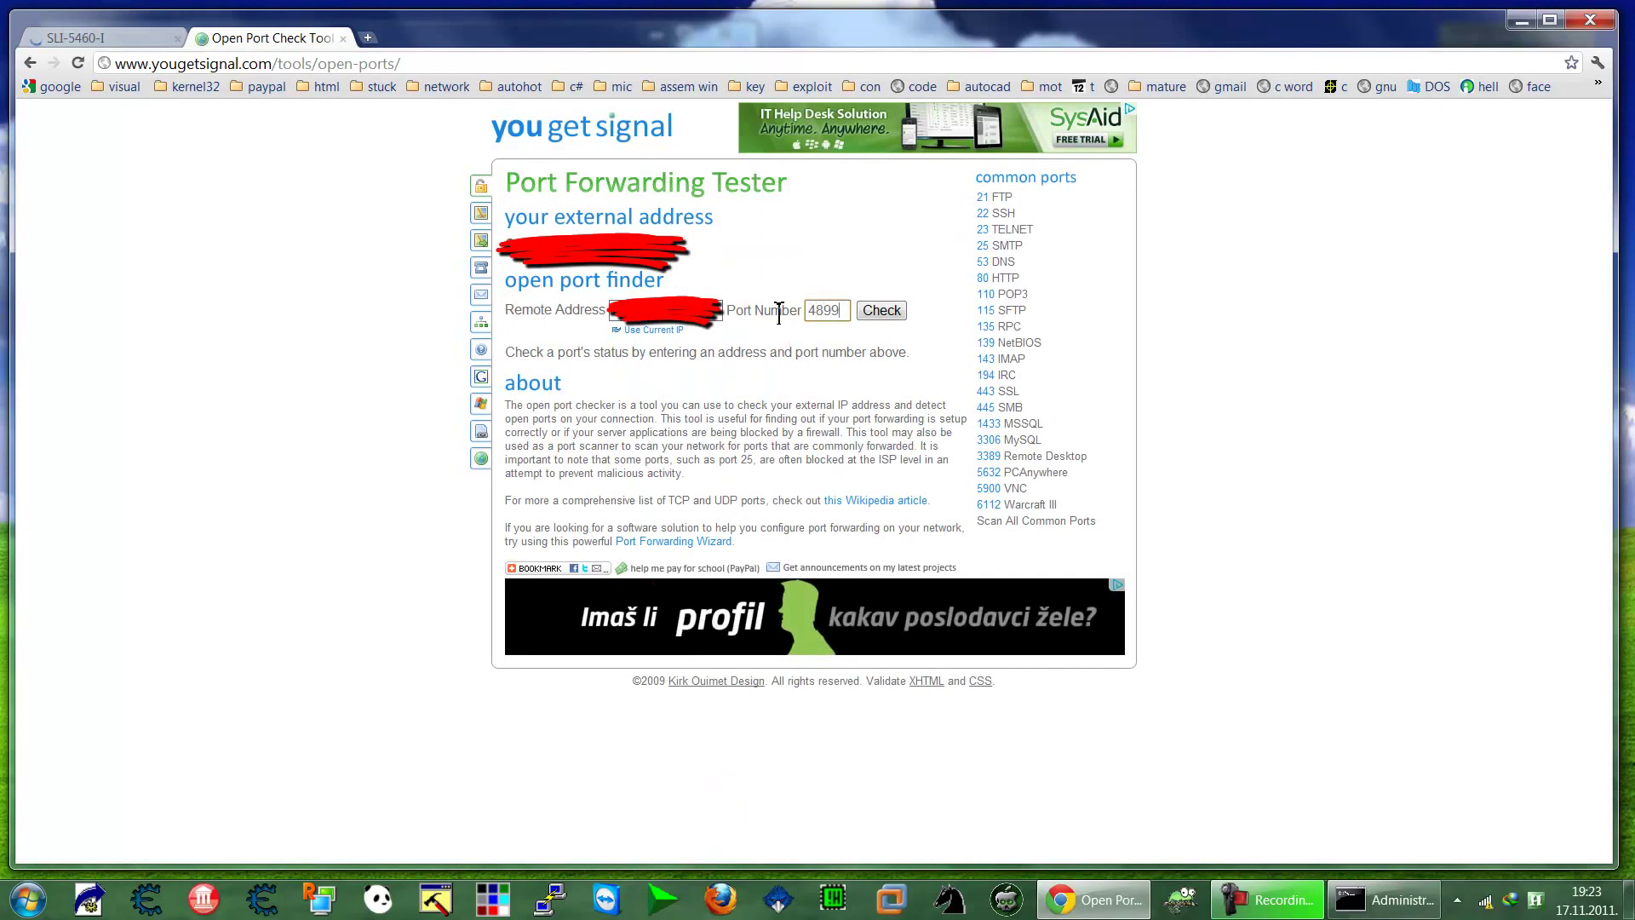
click(864, 313)
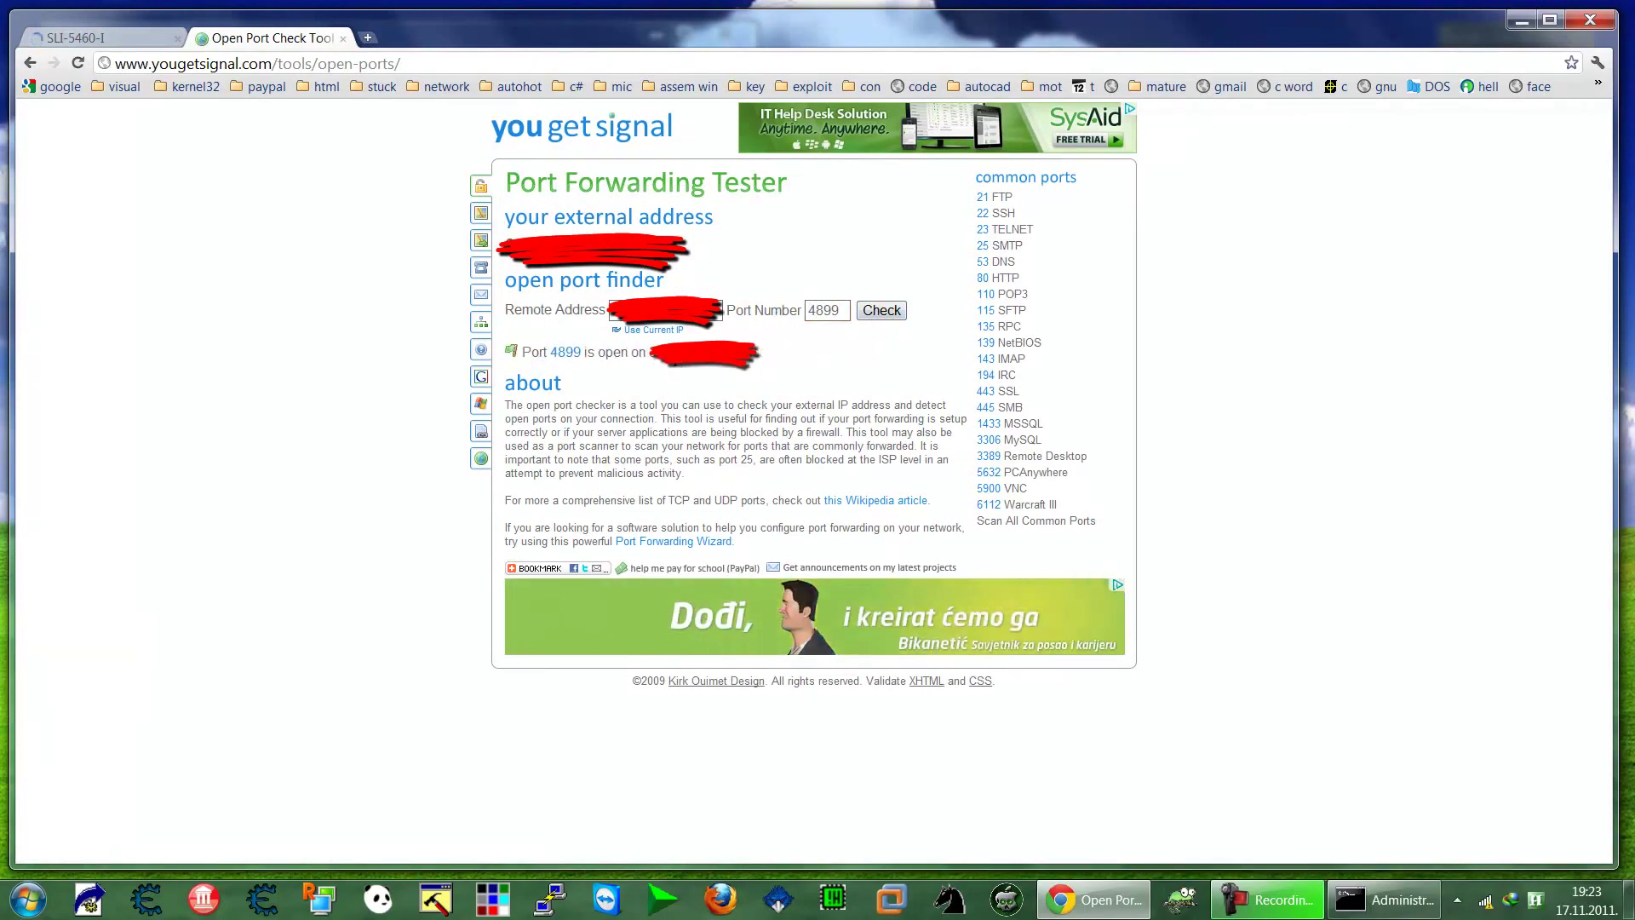
Step: Look back at the port checker result, then return to the router admin tab
click(145, 39)
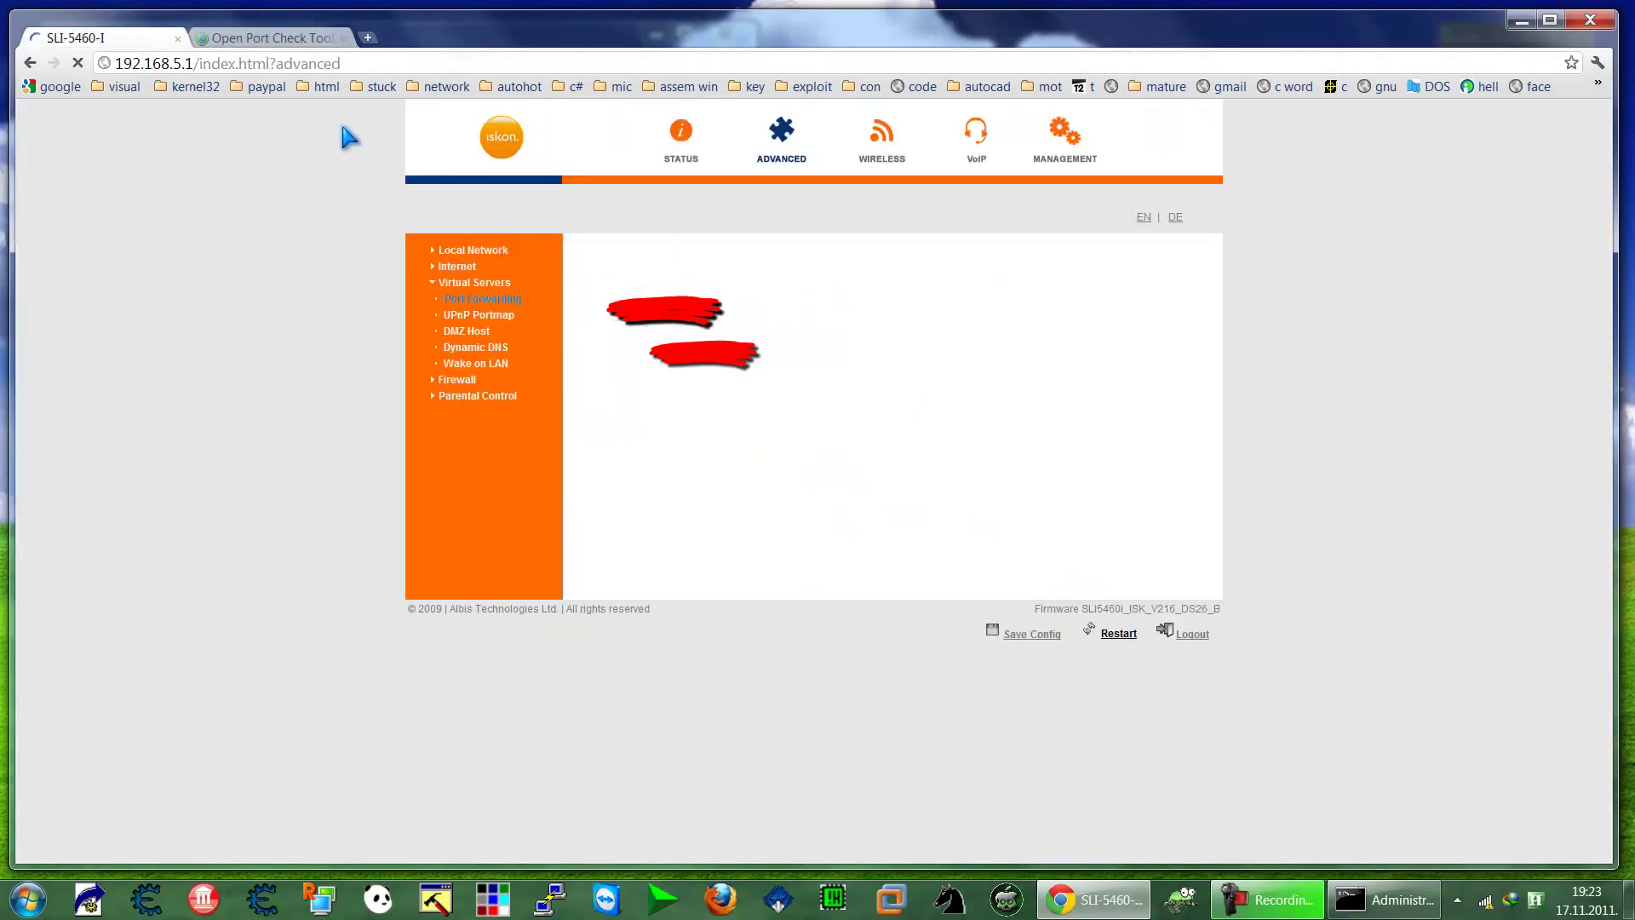
click(239, 42)
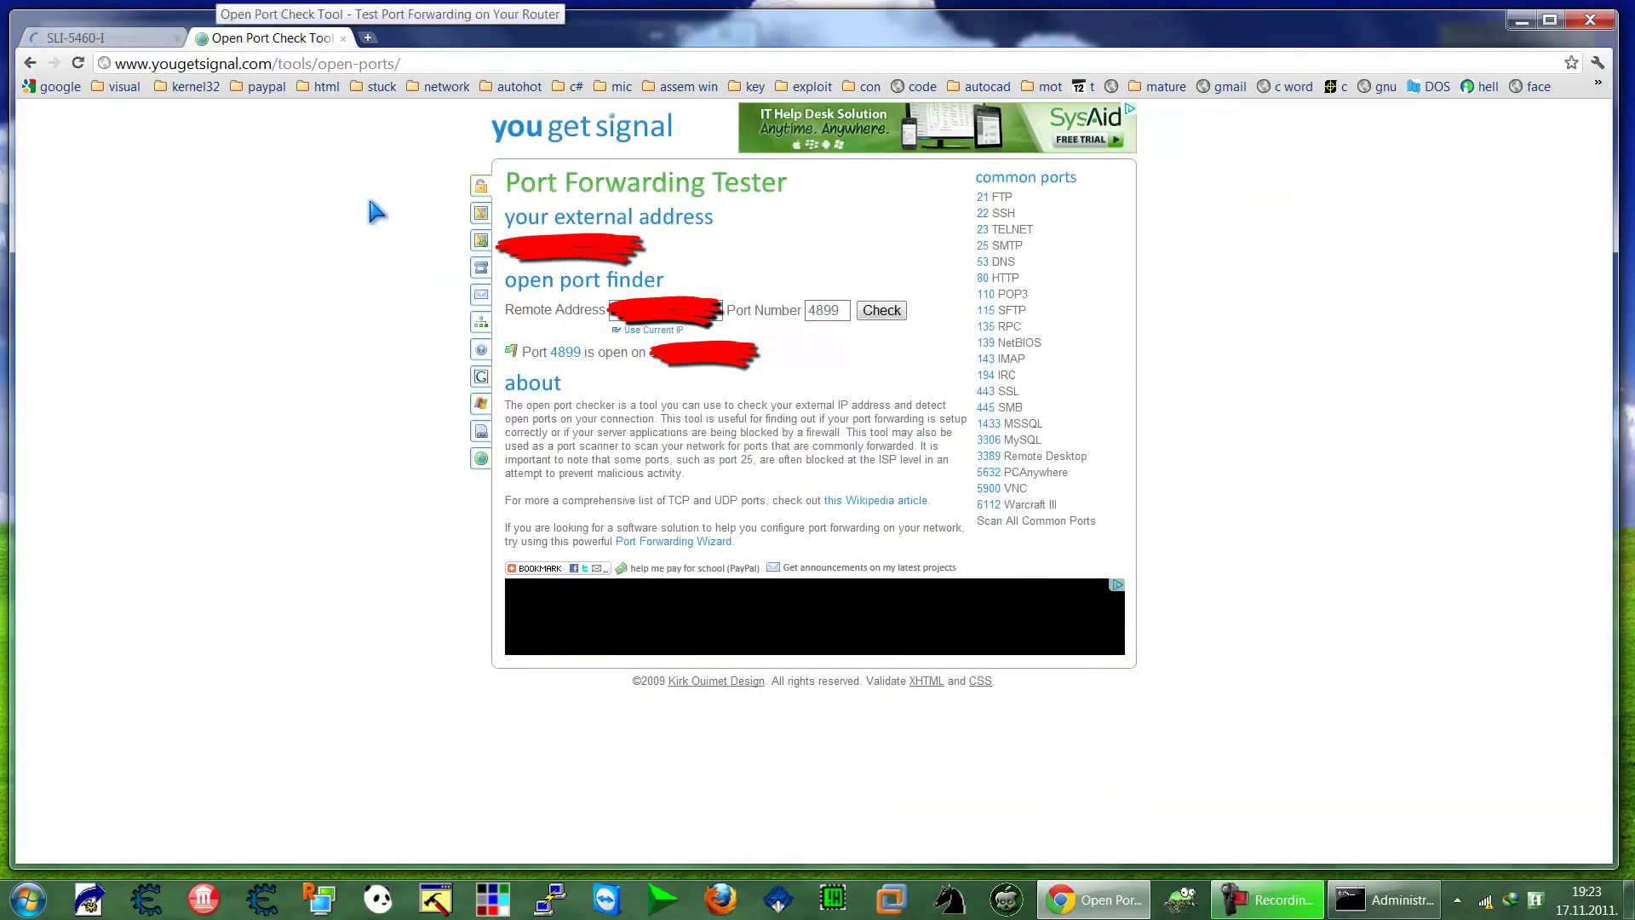
click(135, 42)
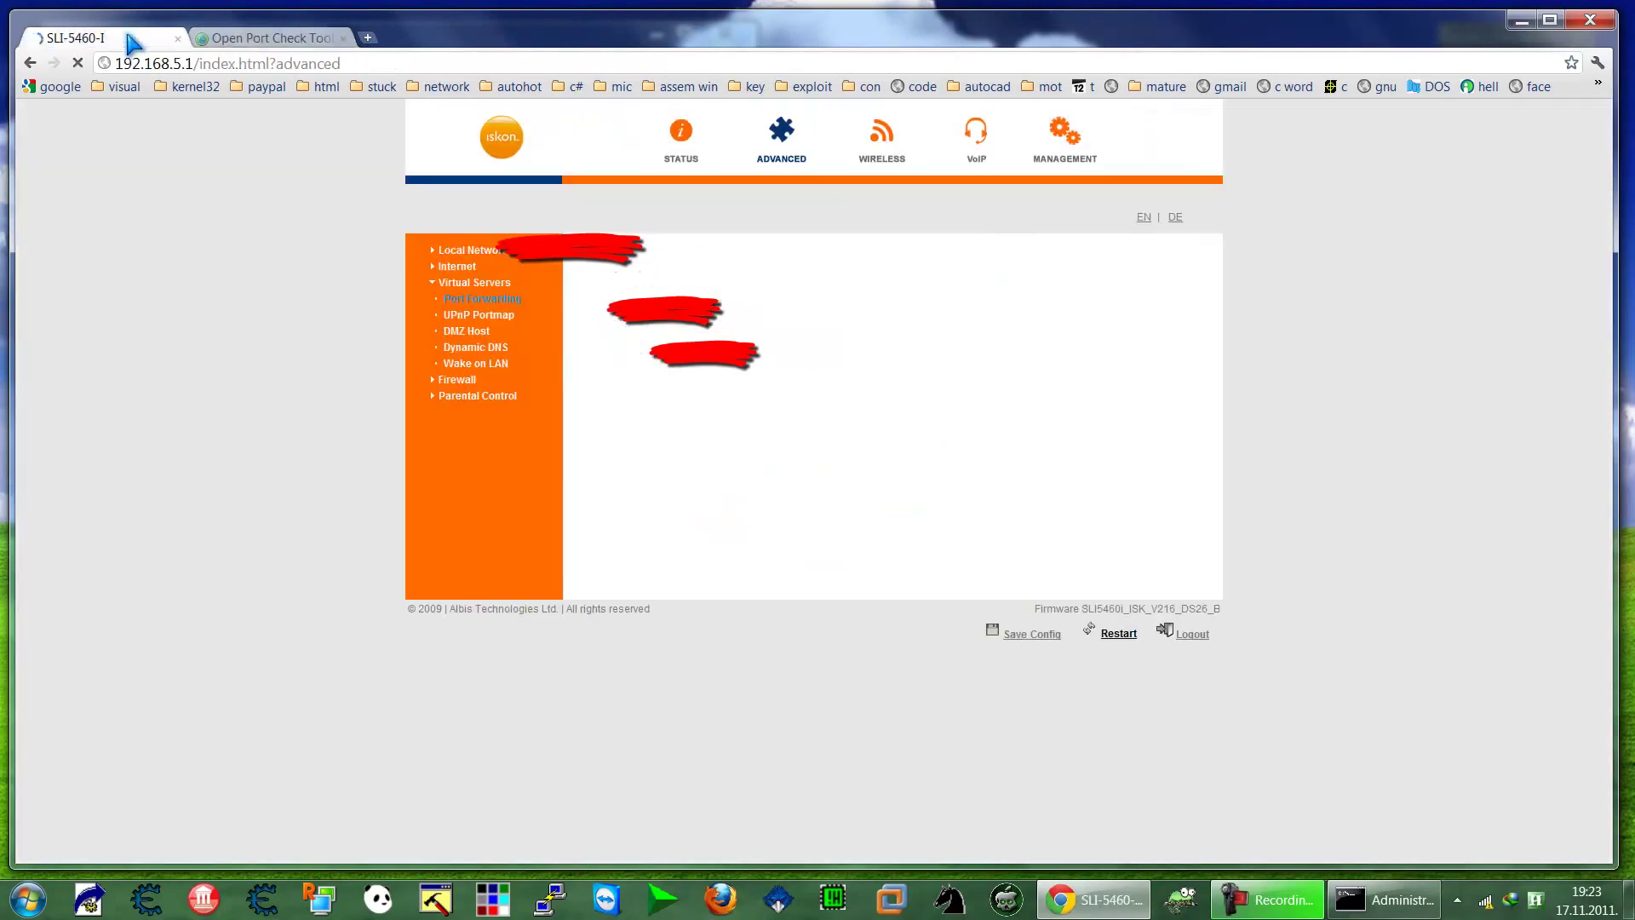